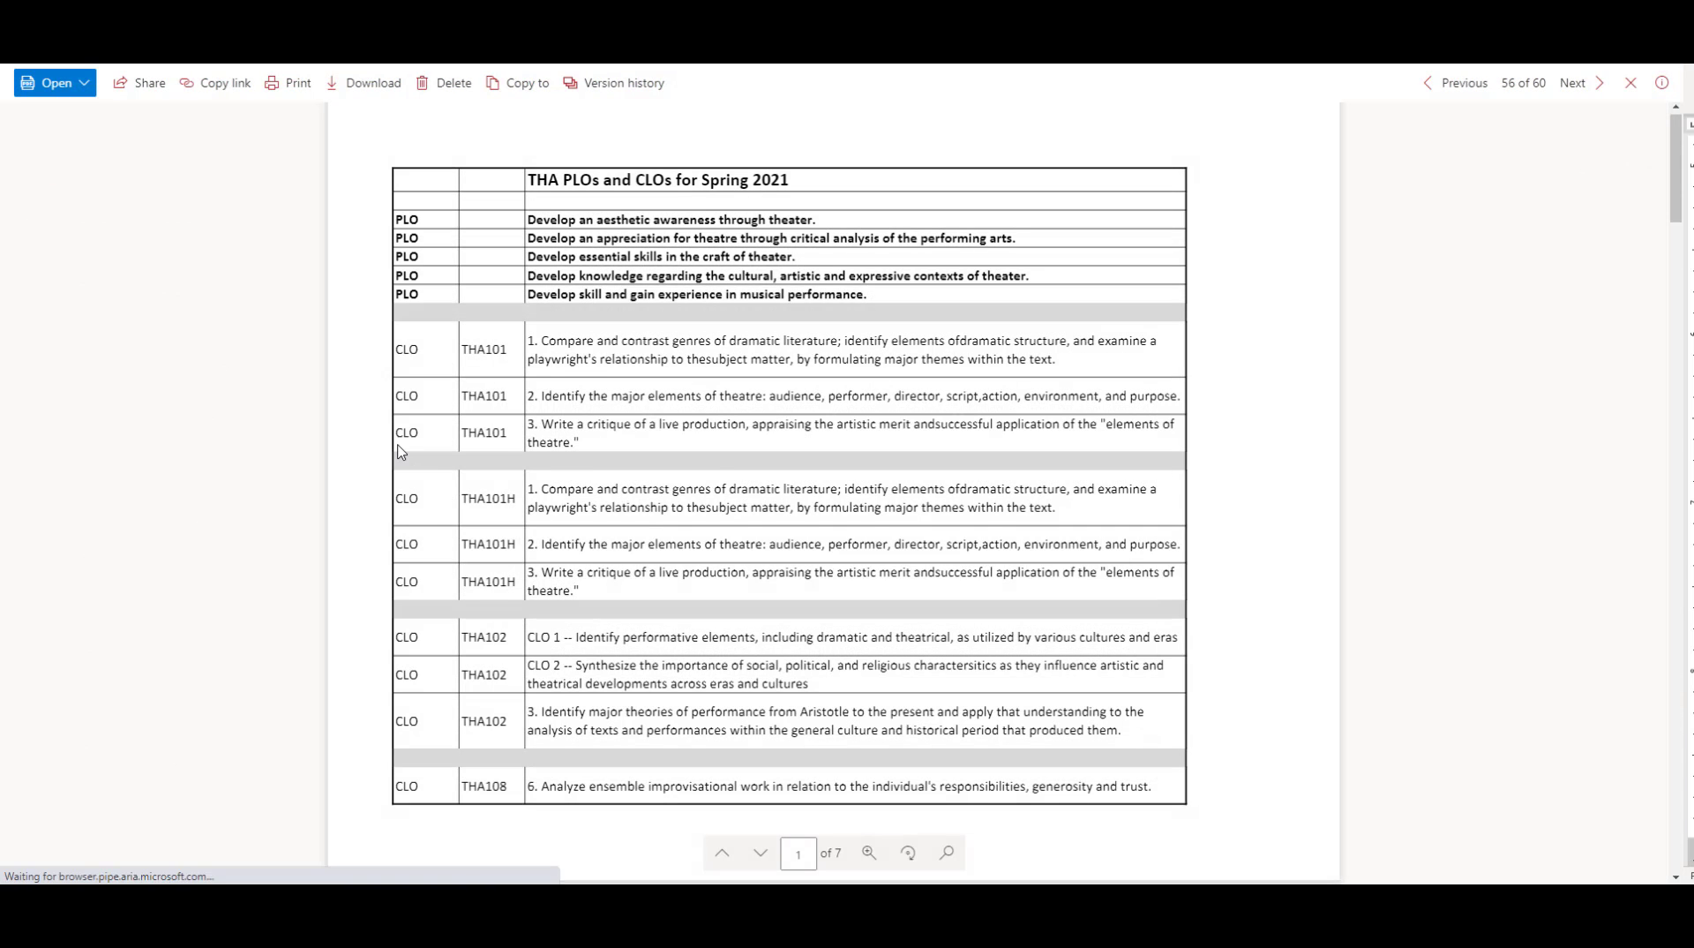
Review the Spring 2021 document of THA PLOs and CLOs, going through the outcomes listed for each course.
scroll(434, 457, down, 7)
scroll(434, 458, down, 11)
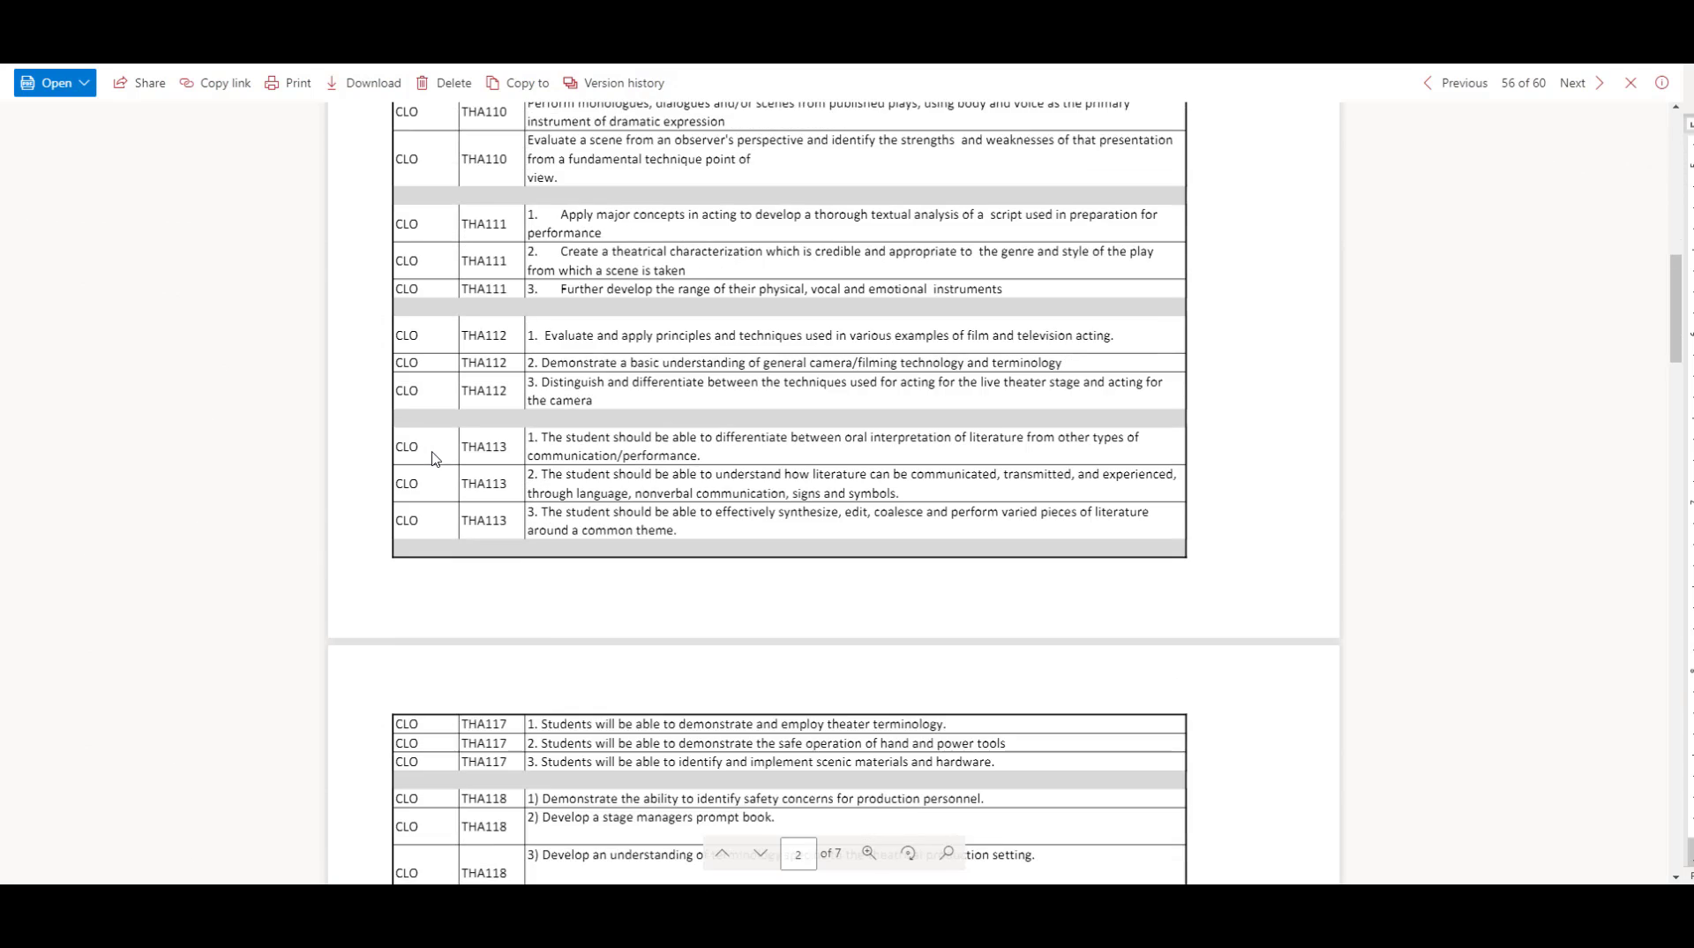
scroll(434, 458, down, 19)
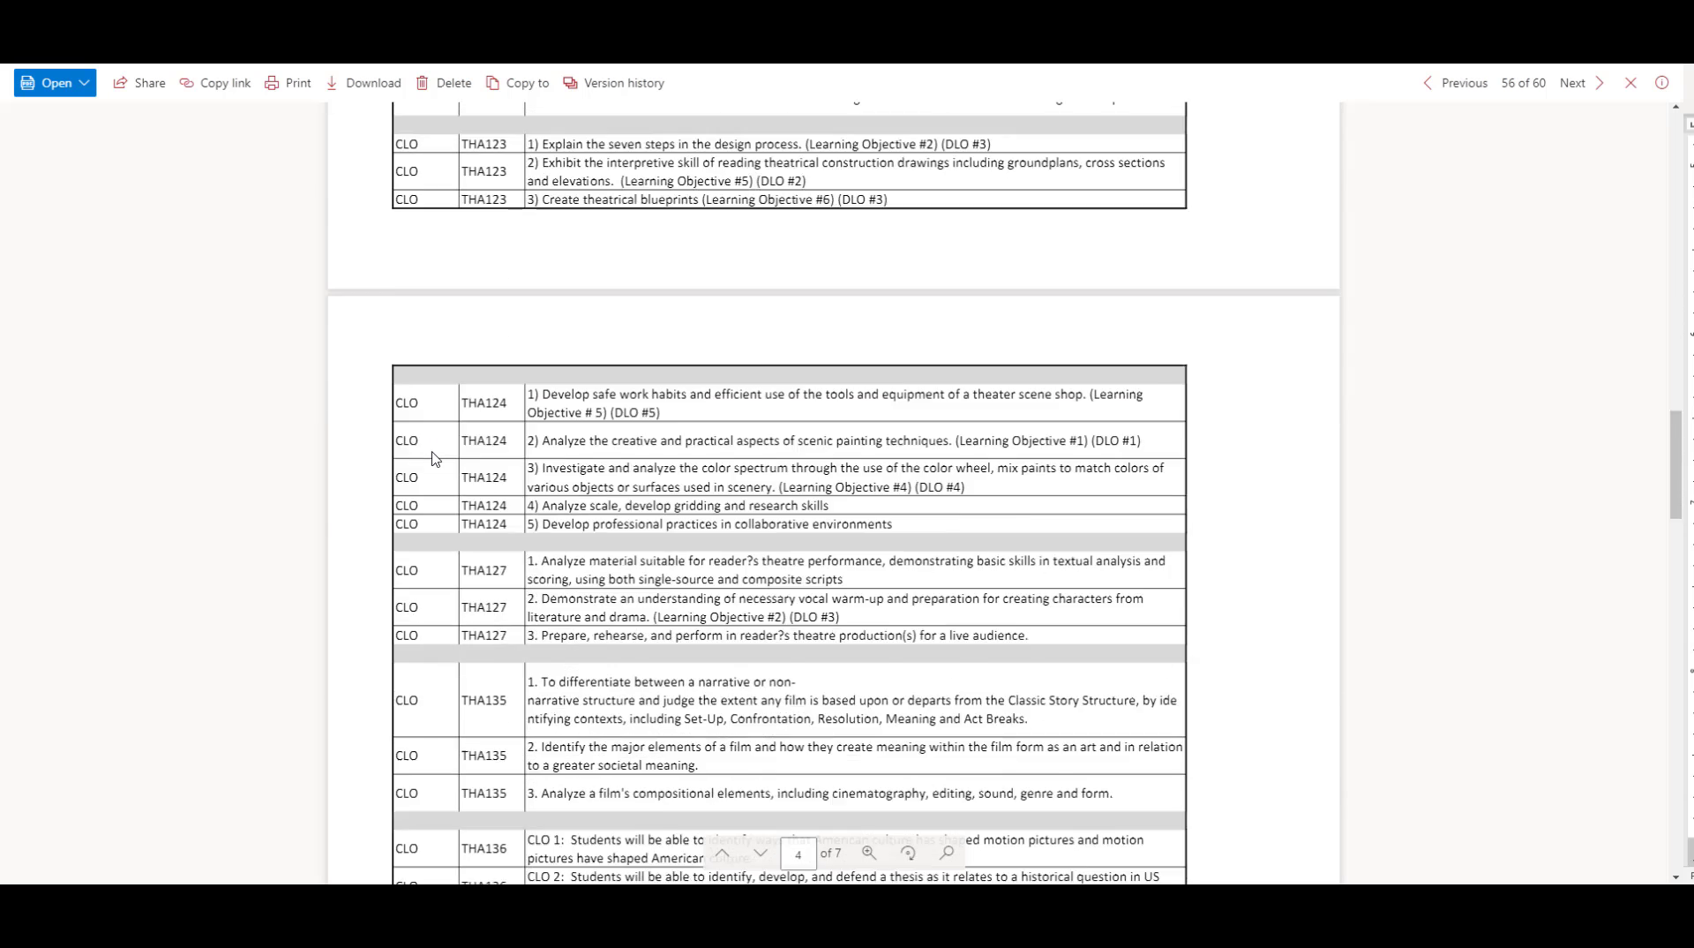
scroll(434, 458, down, 2)
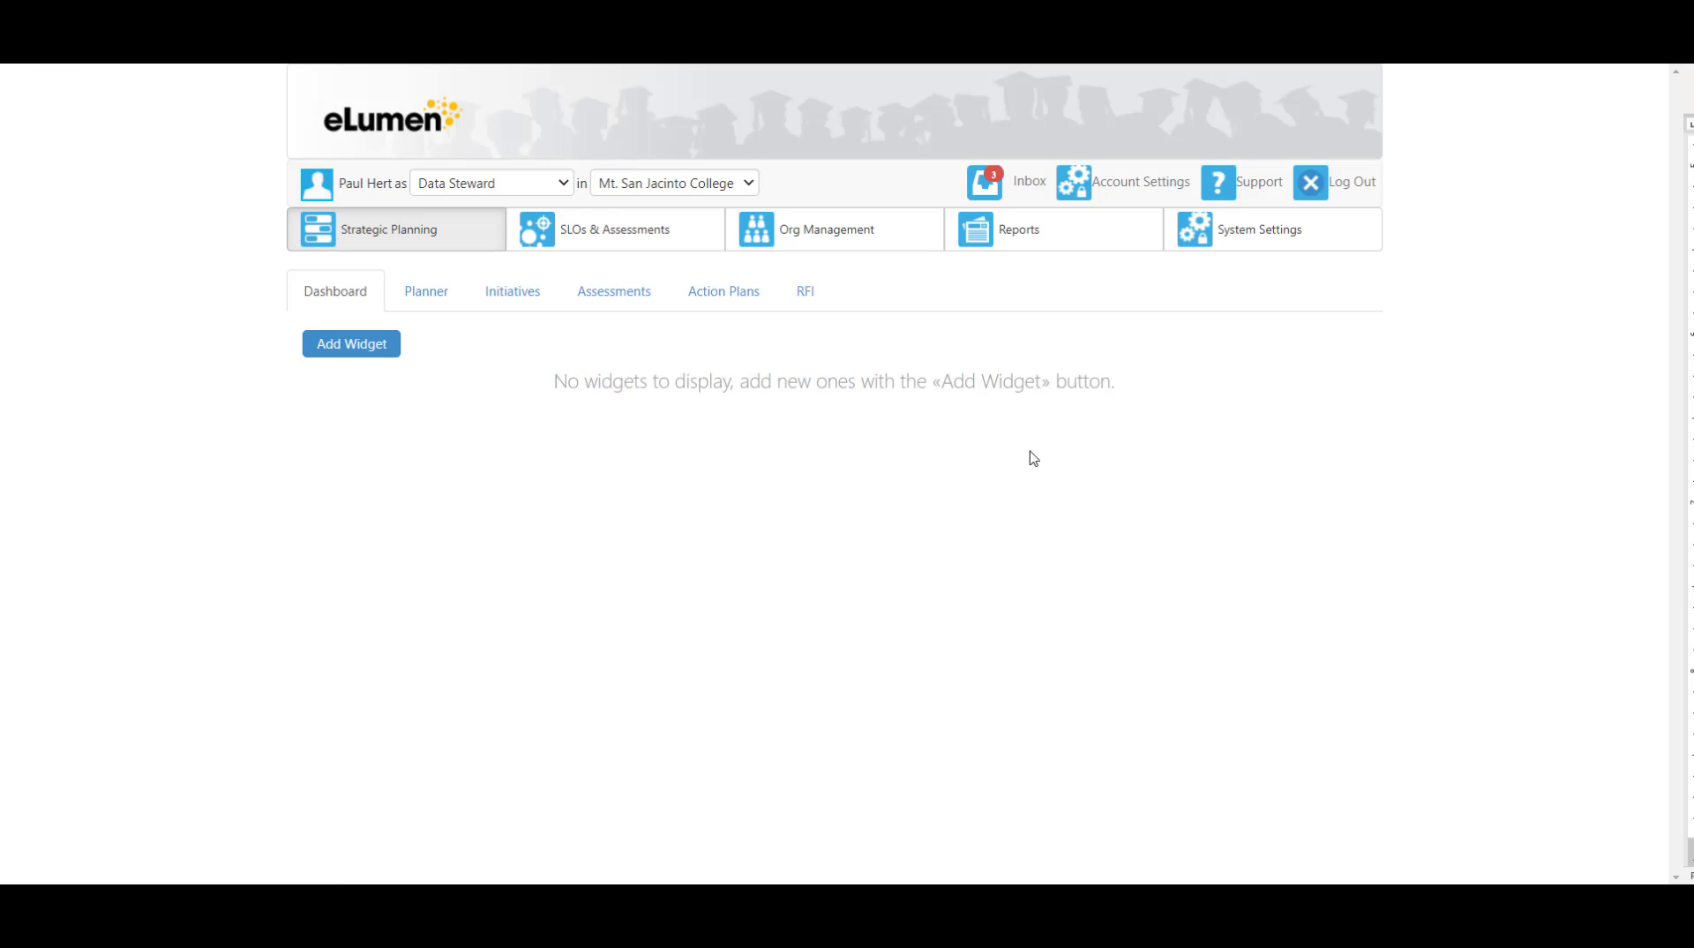
Switch to eLumen and change the Data Steward role's organization from Mt. San Jacinto College to THA.
click(539, 189)
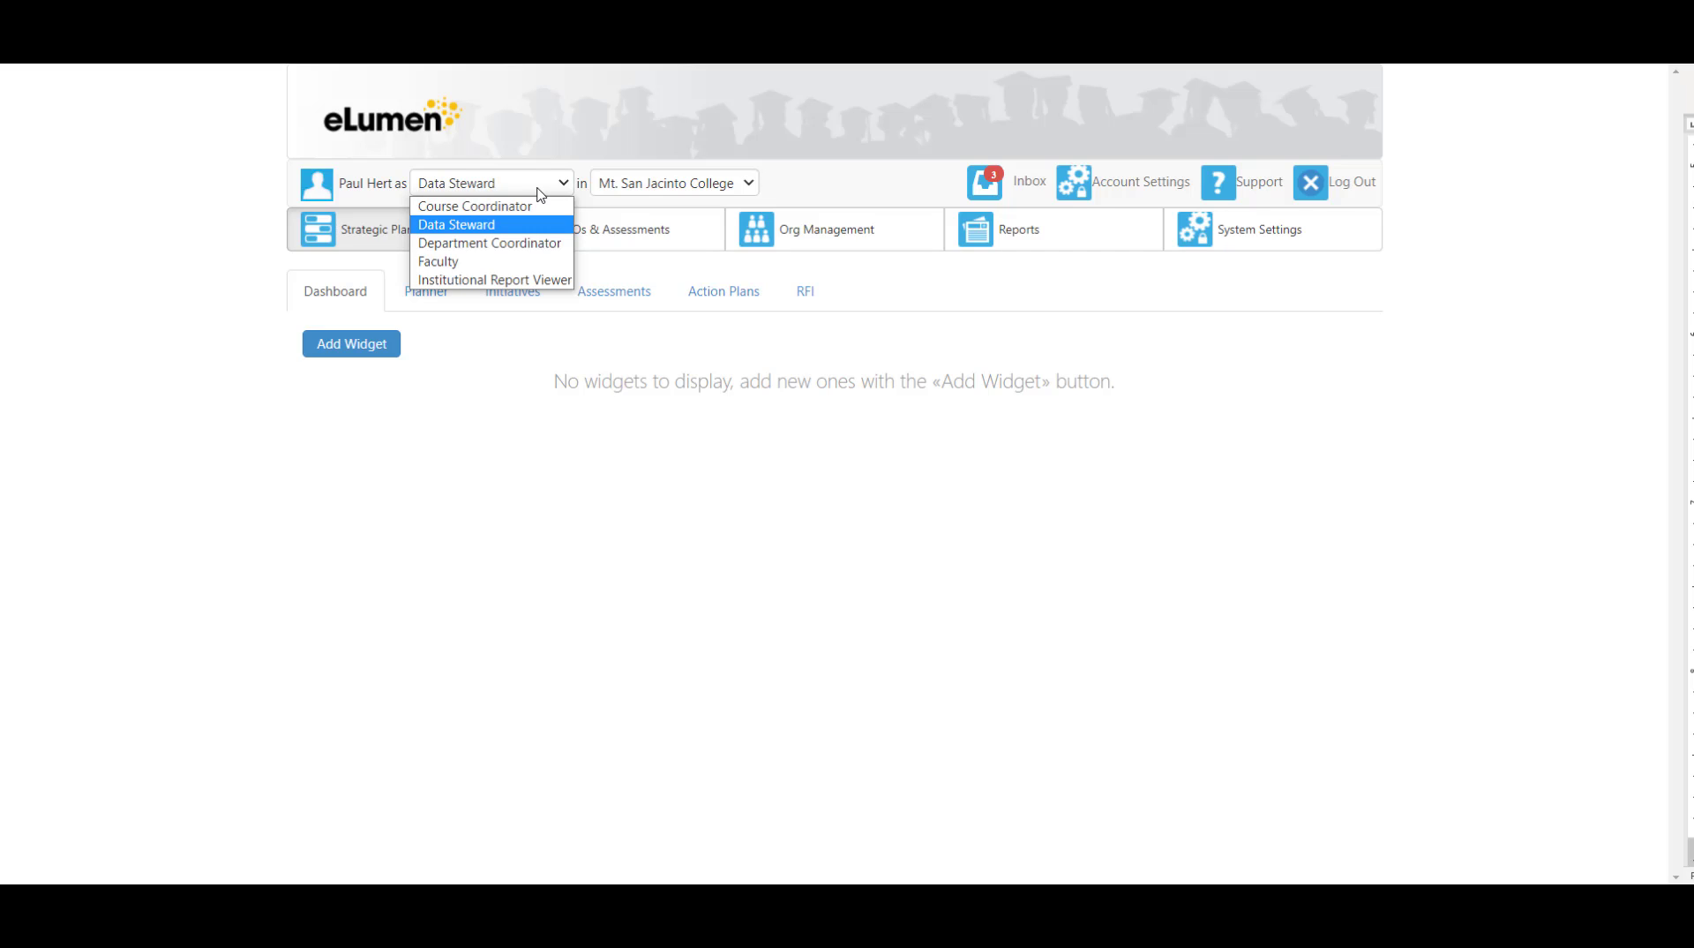
click(677, 182)
scroll(706, 375, down, 4)
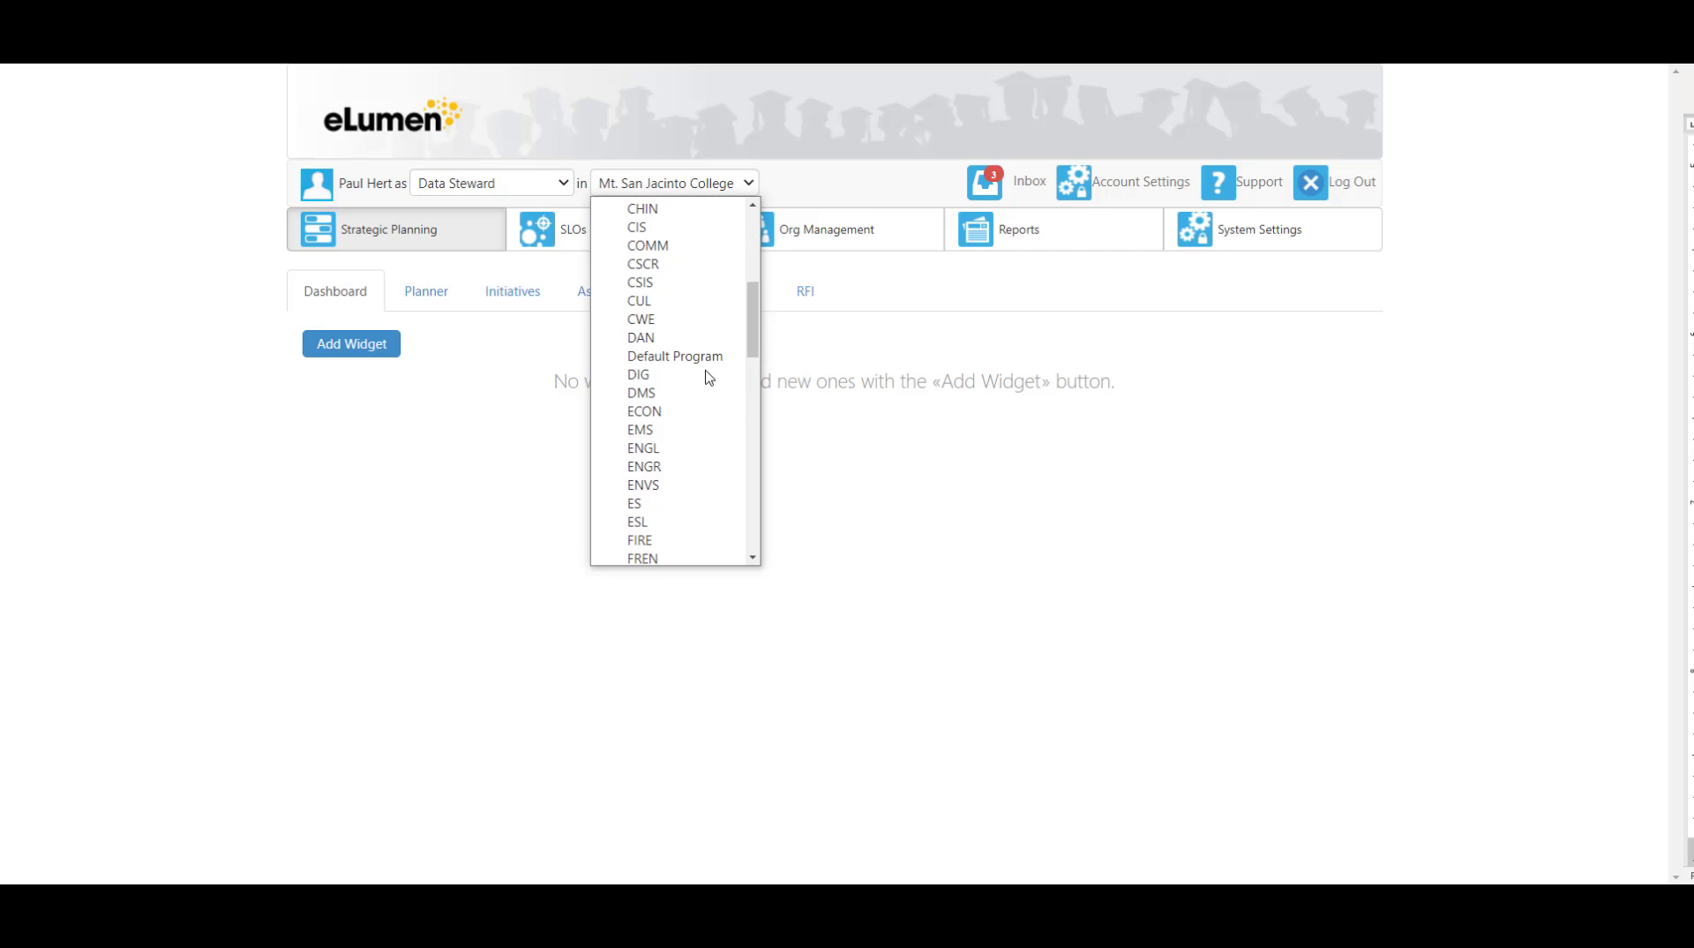
scroll(706, 375, down, 10)
click(683, 413)
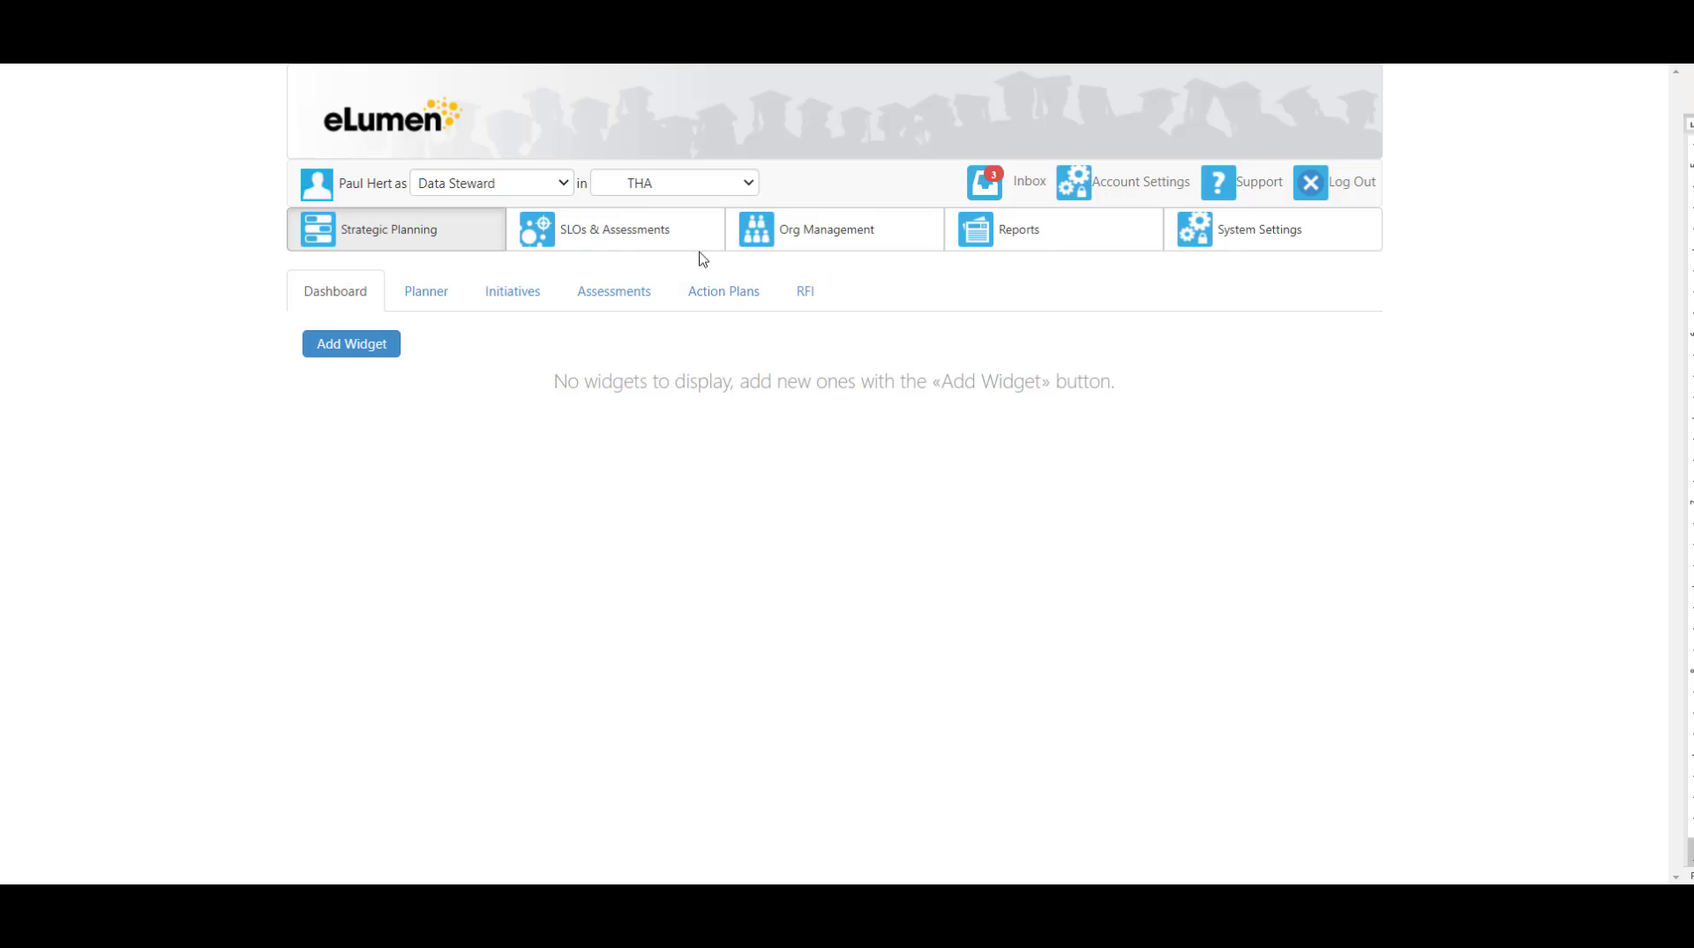
Open the SLO listing under SLOs & Assessments and examine the Spring 2021 CLOs of the THA courses.
click(662, 249)
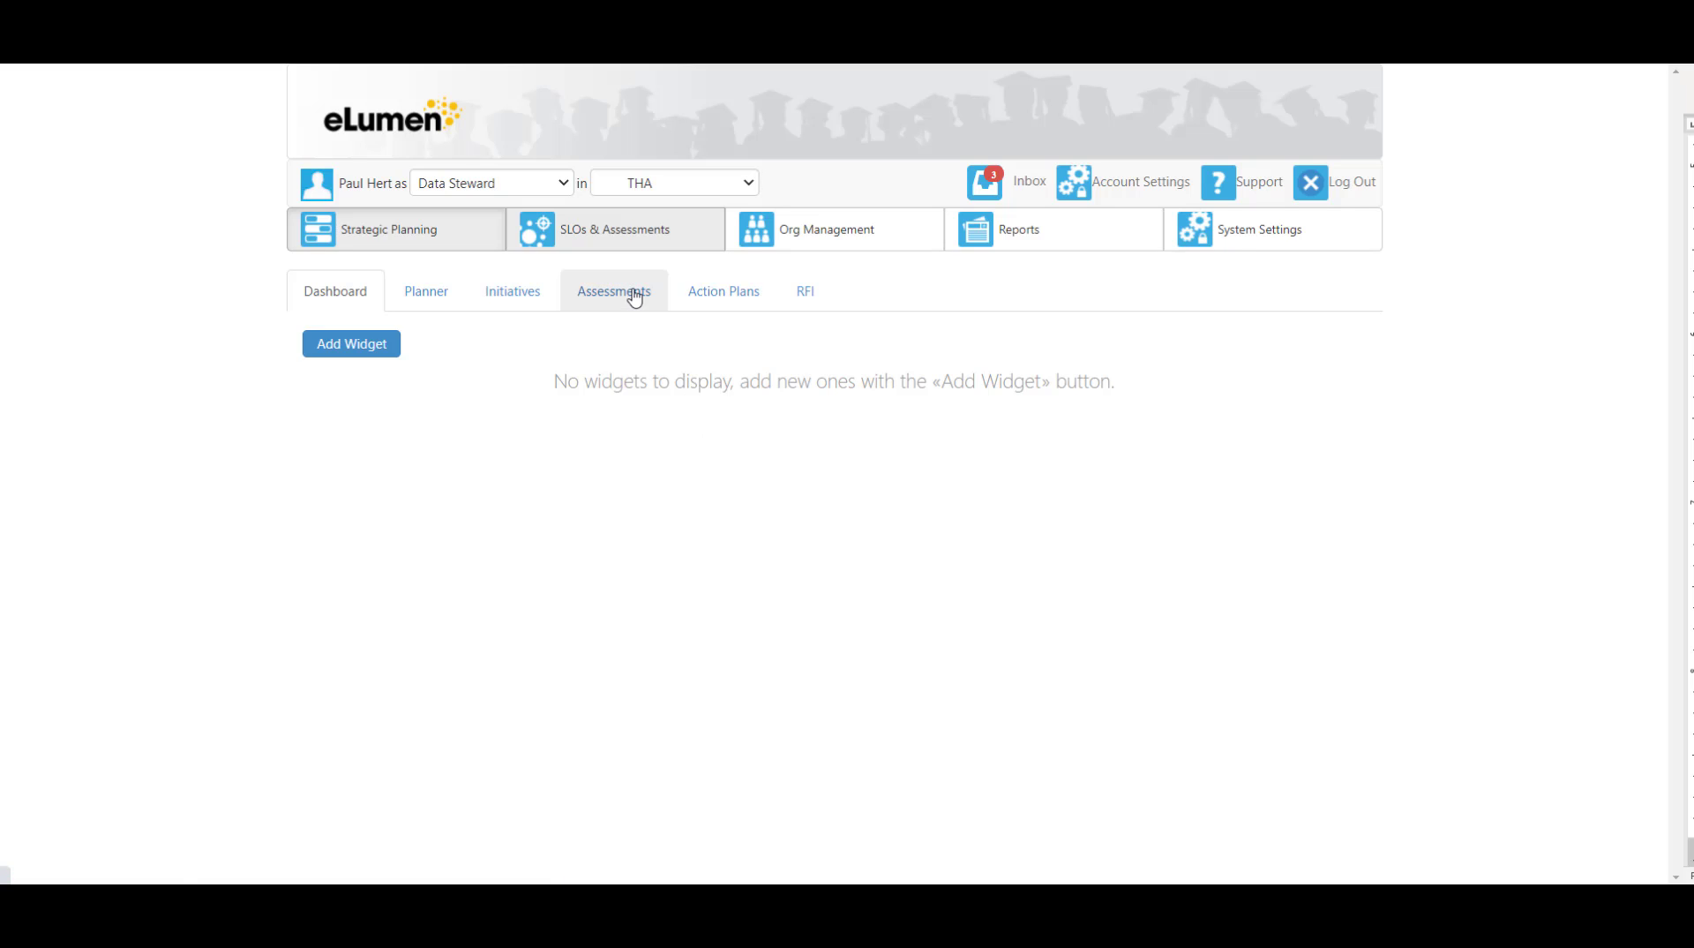
scroll(793, 512, down, 16)
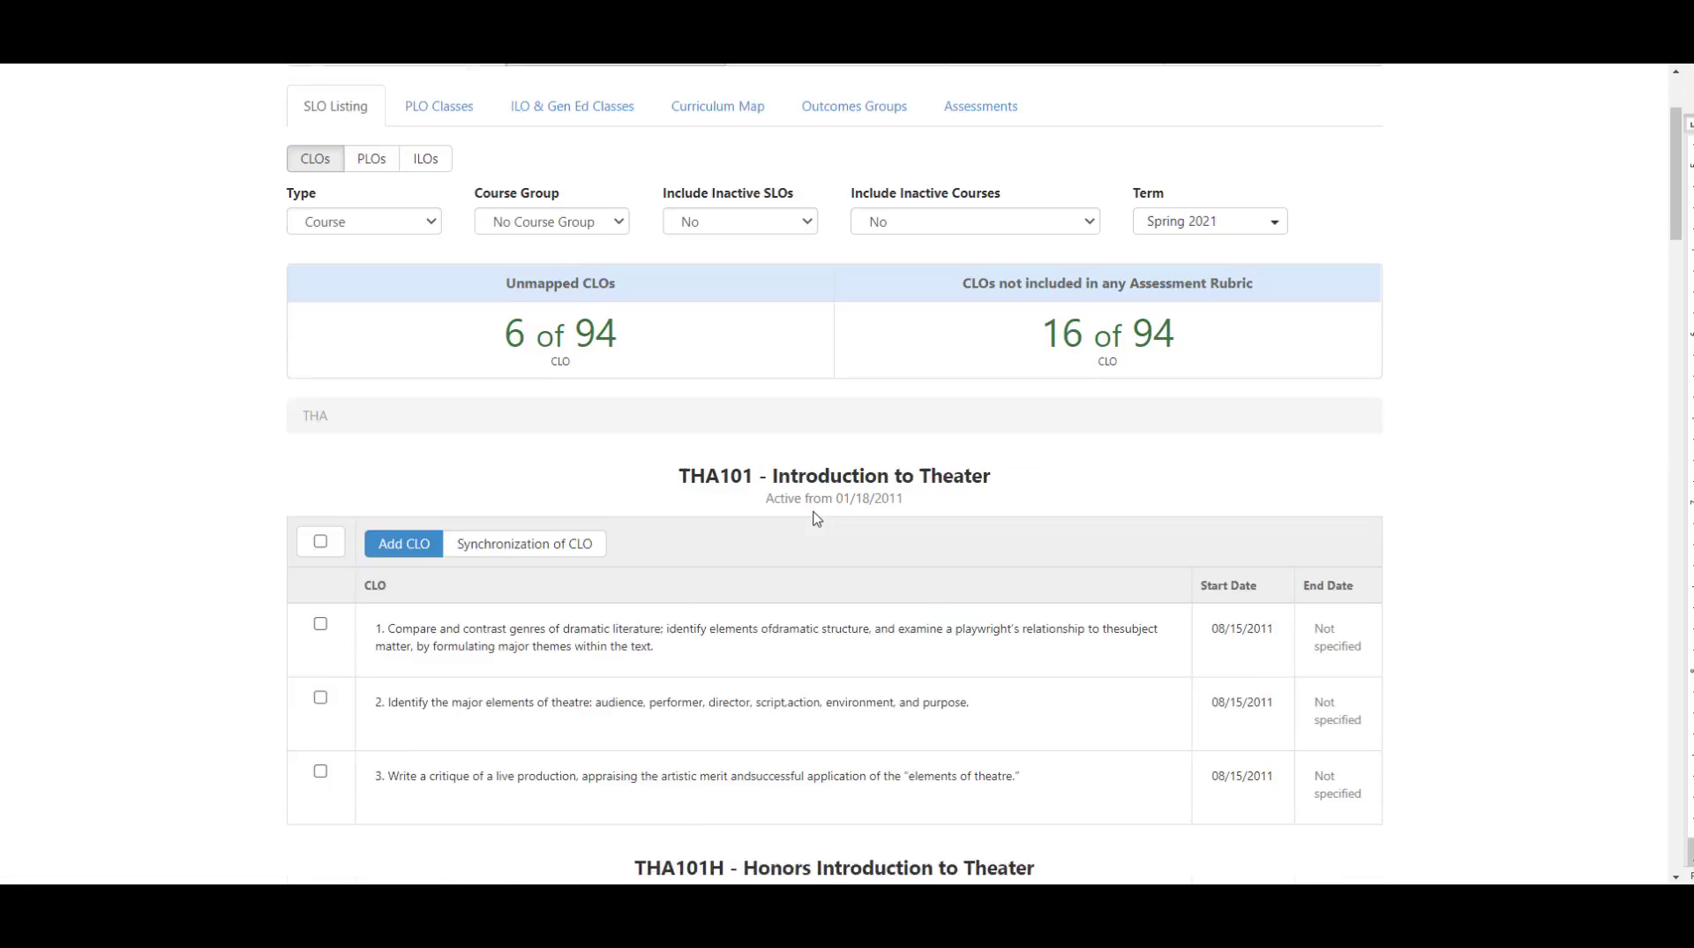
scroll(814, 512, down, 19)
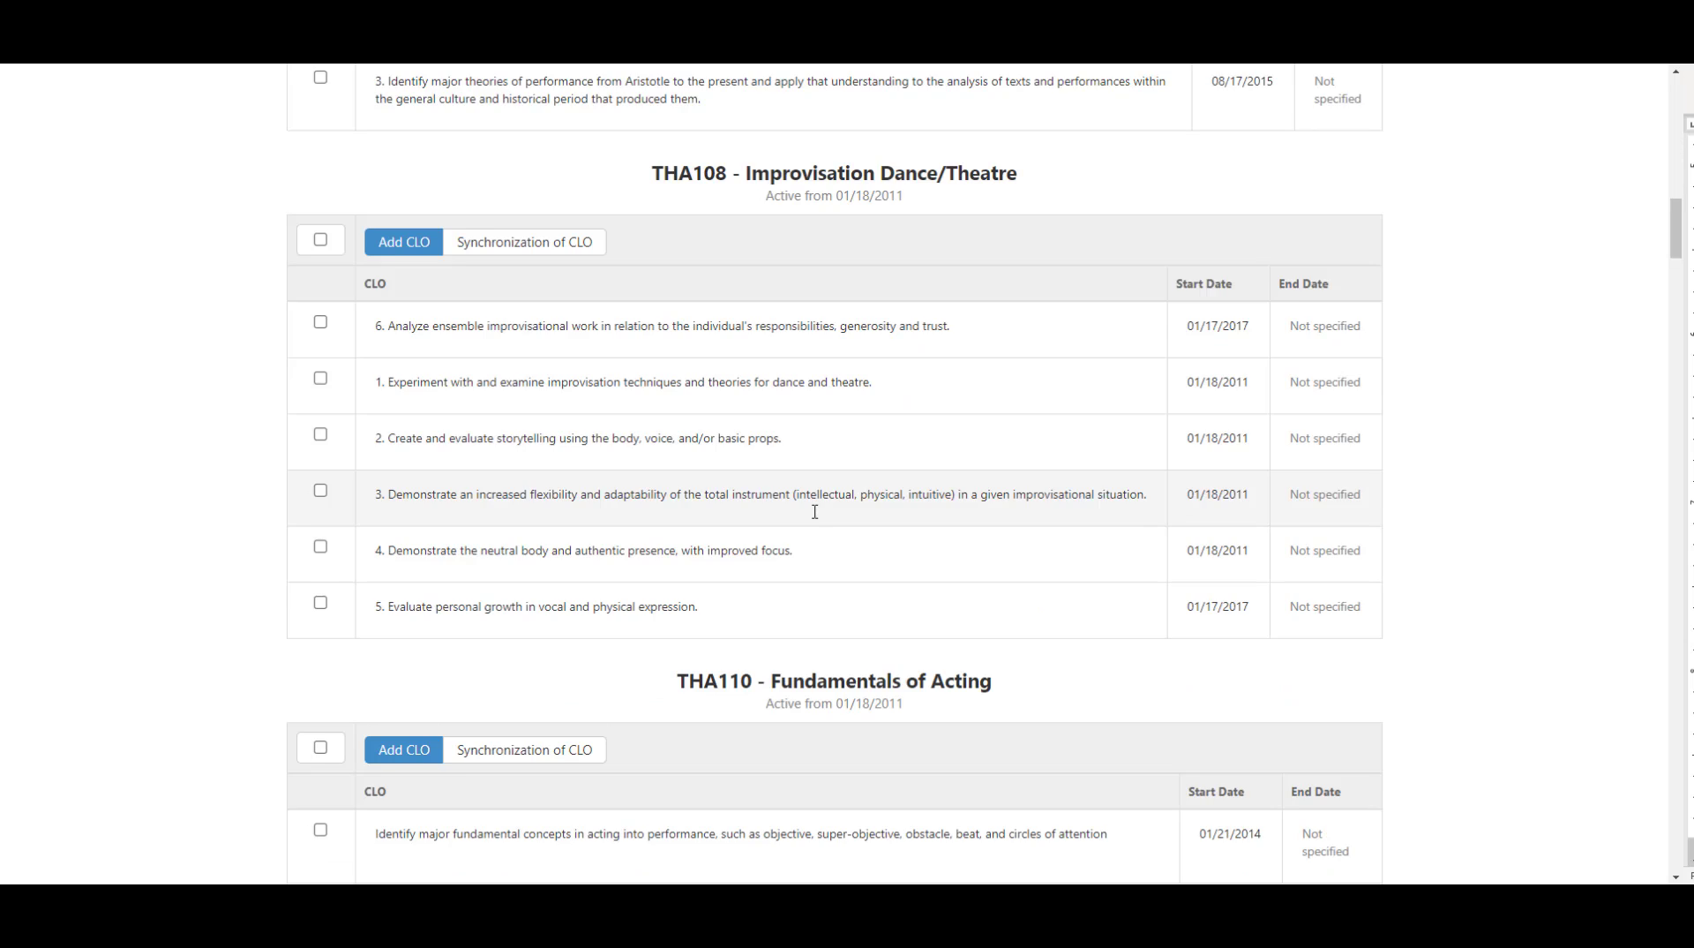
scroll(815, 519, down, 20)
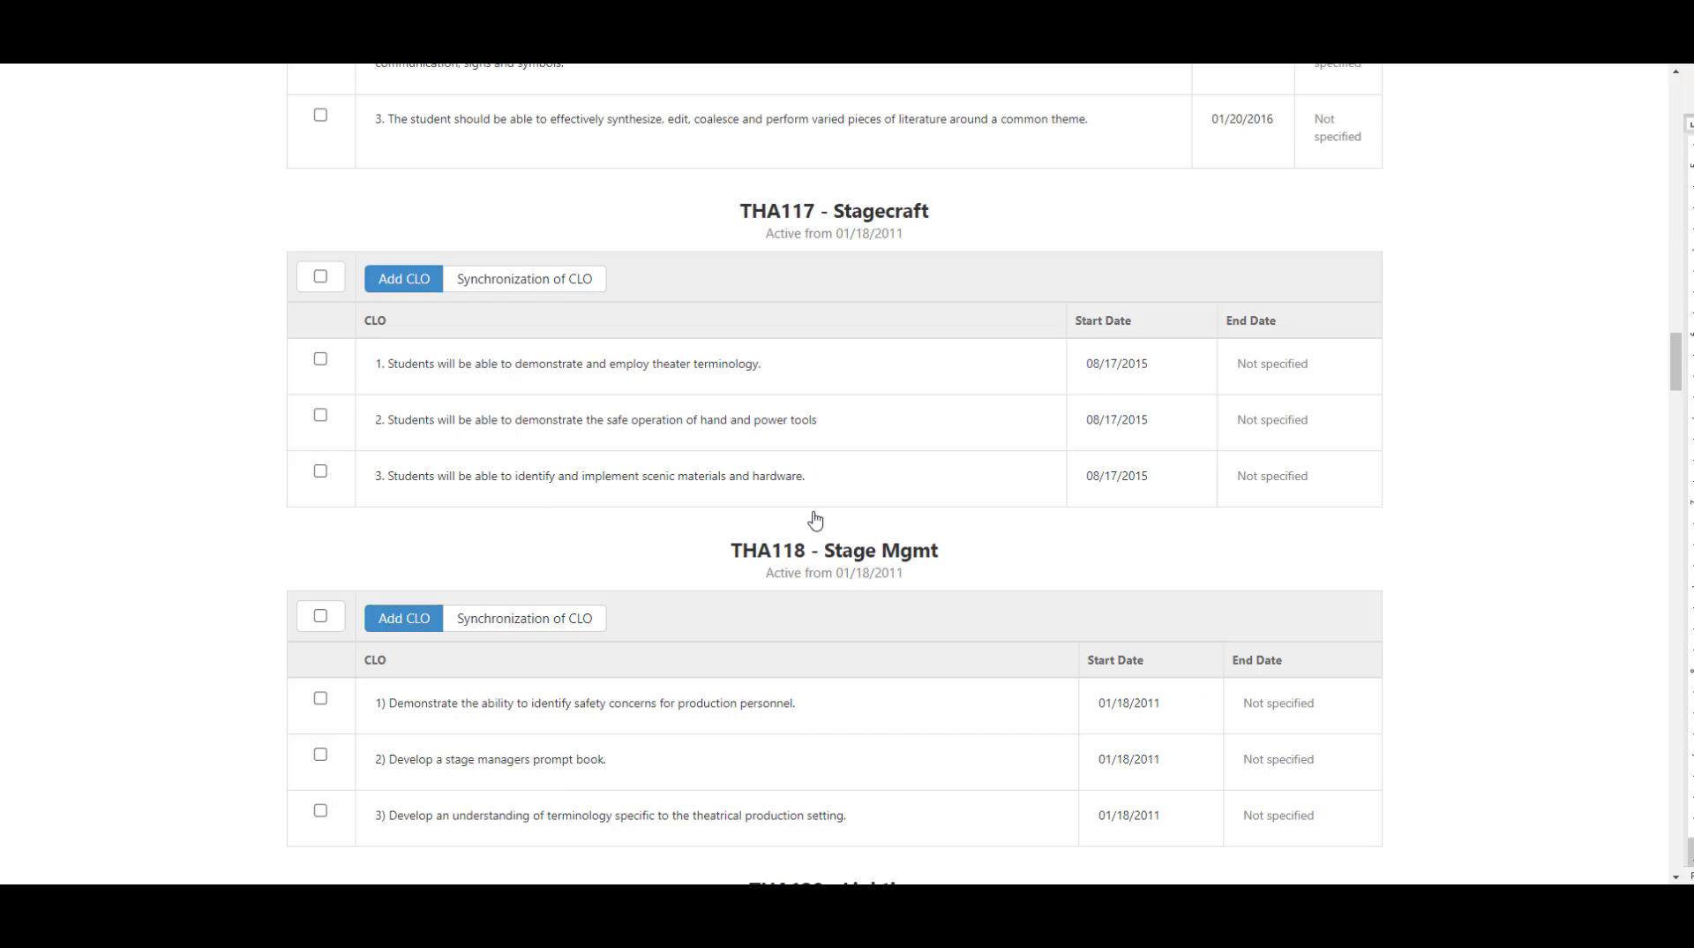
scroll(815, 518, down, 18)
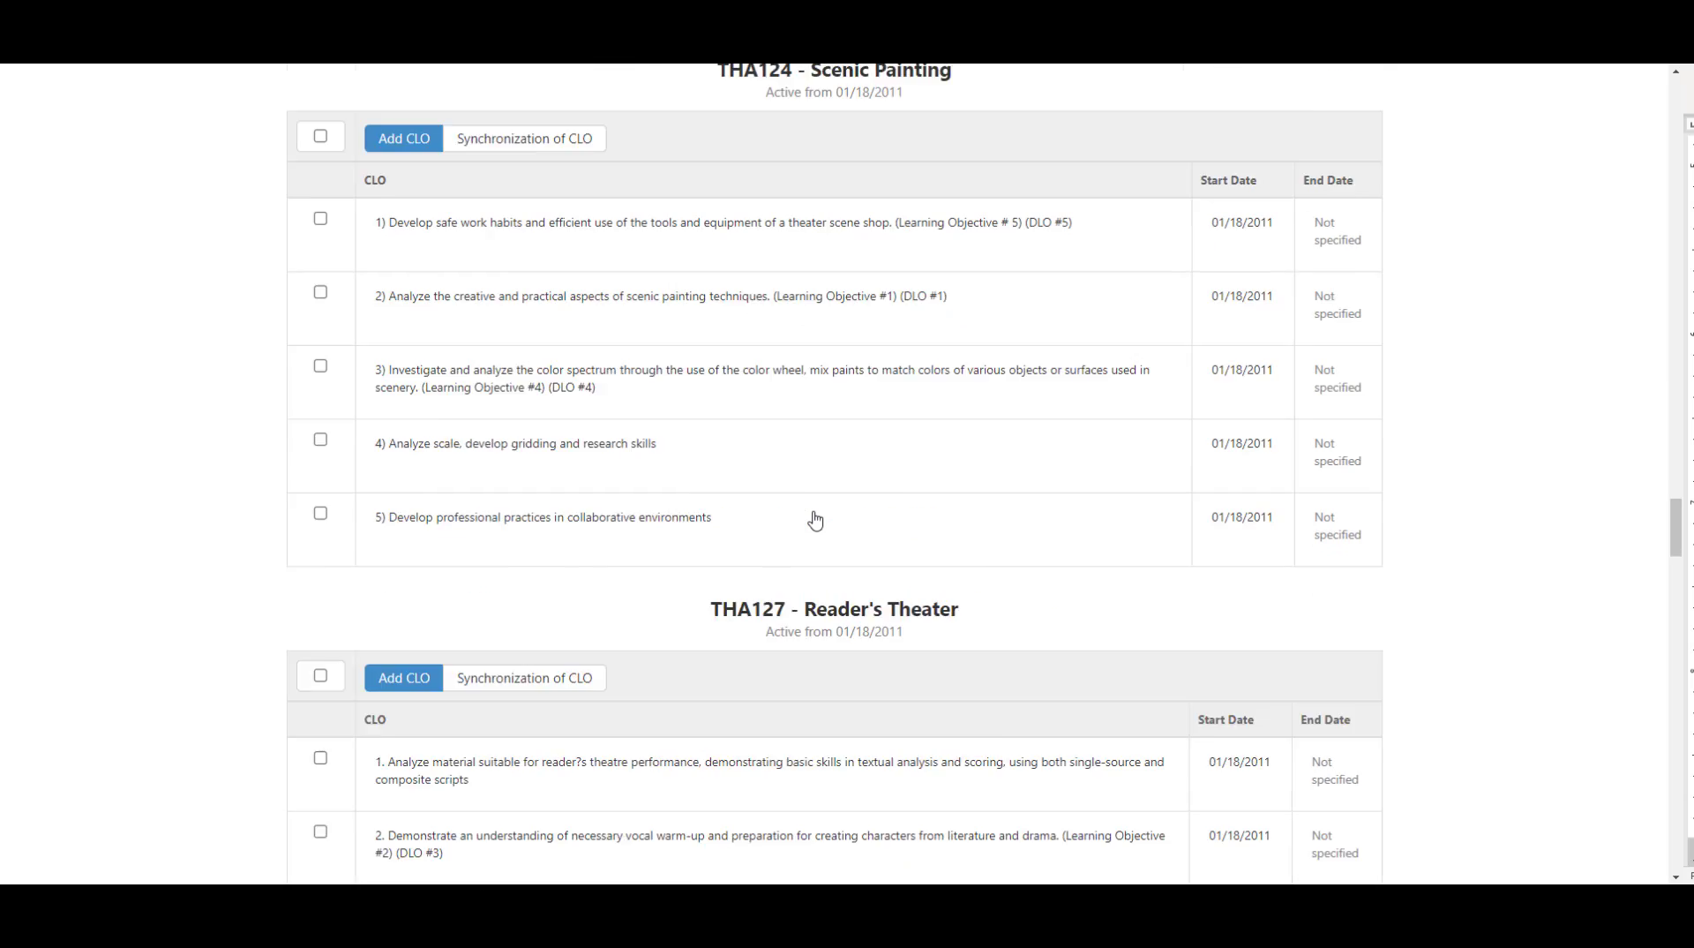
scroll(814, 519, down, 8)
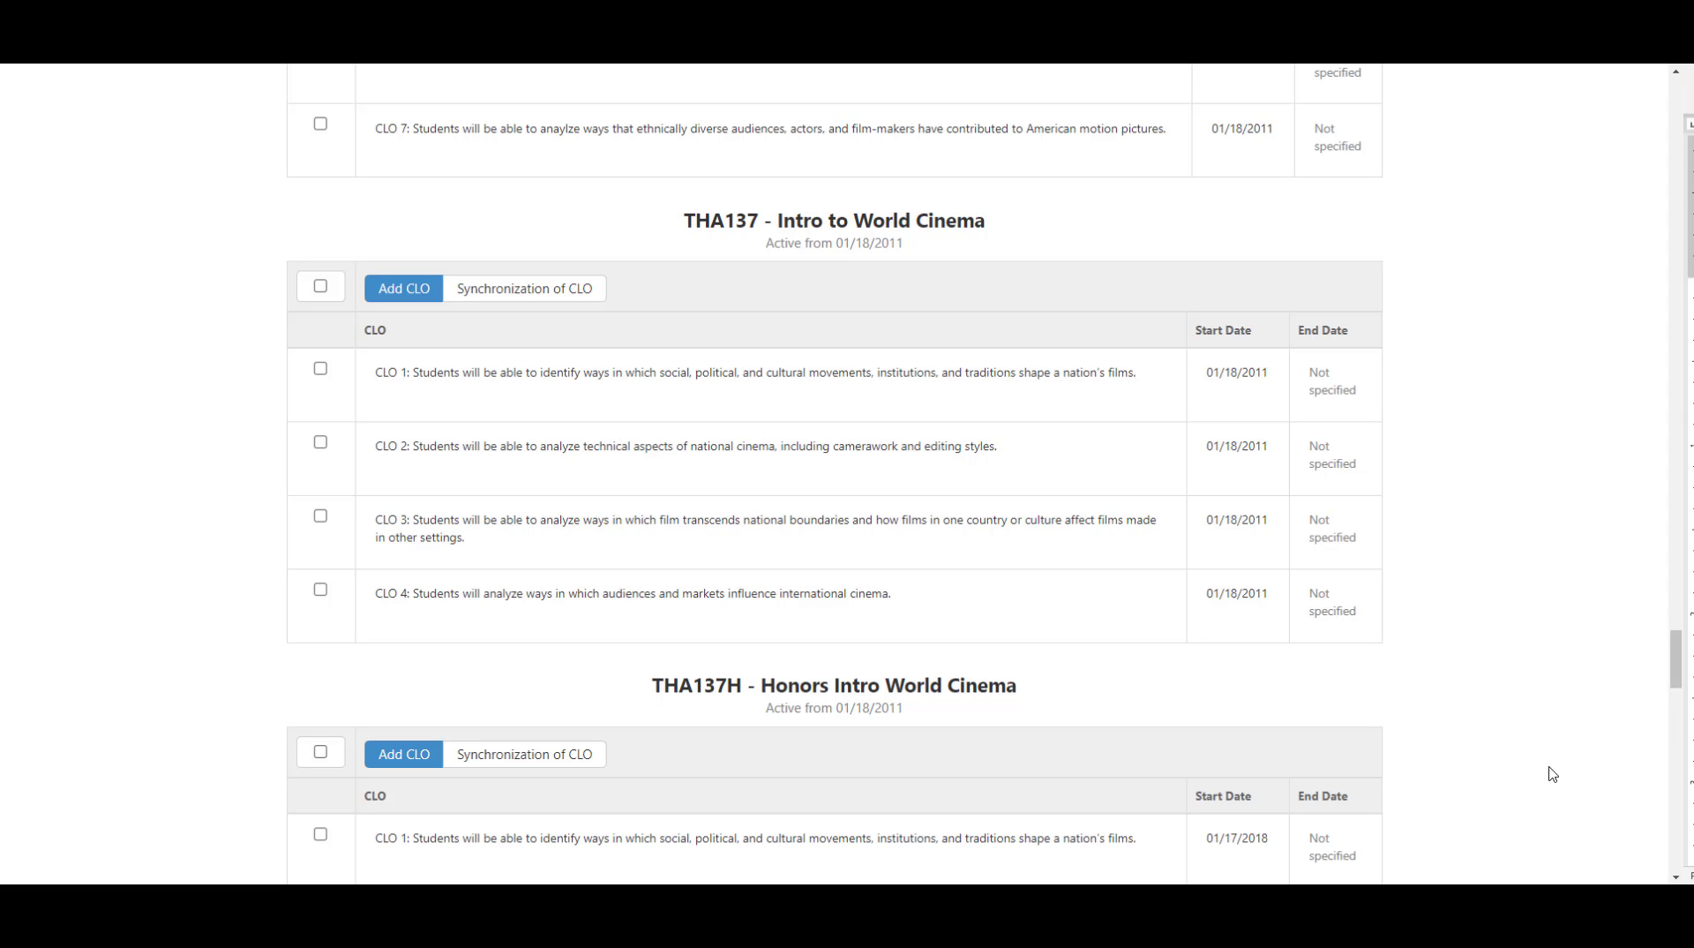
scroll(1553, 774, up, 8)
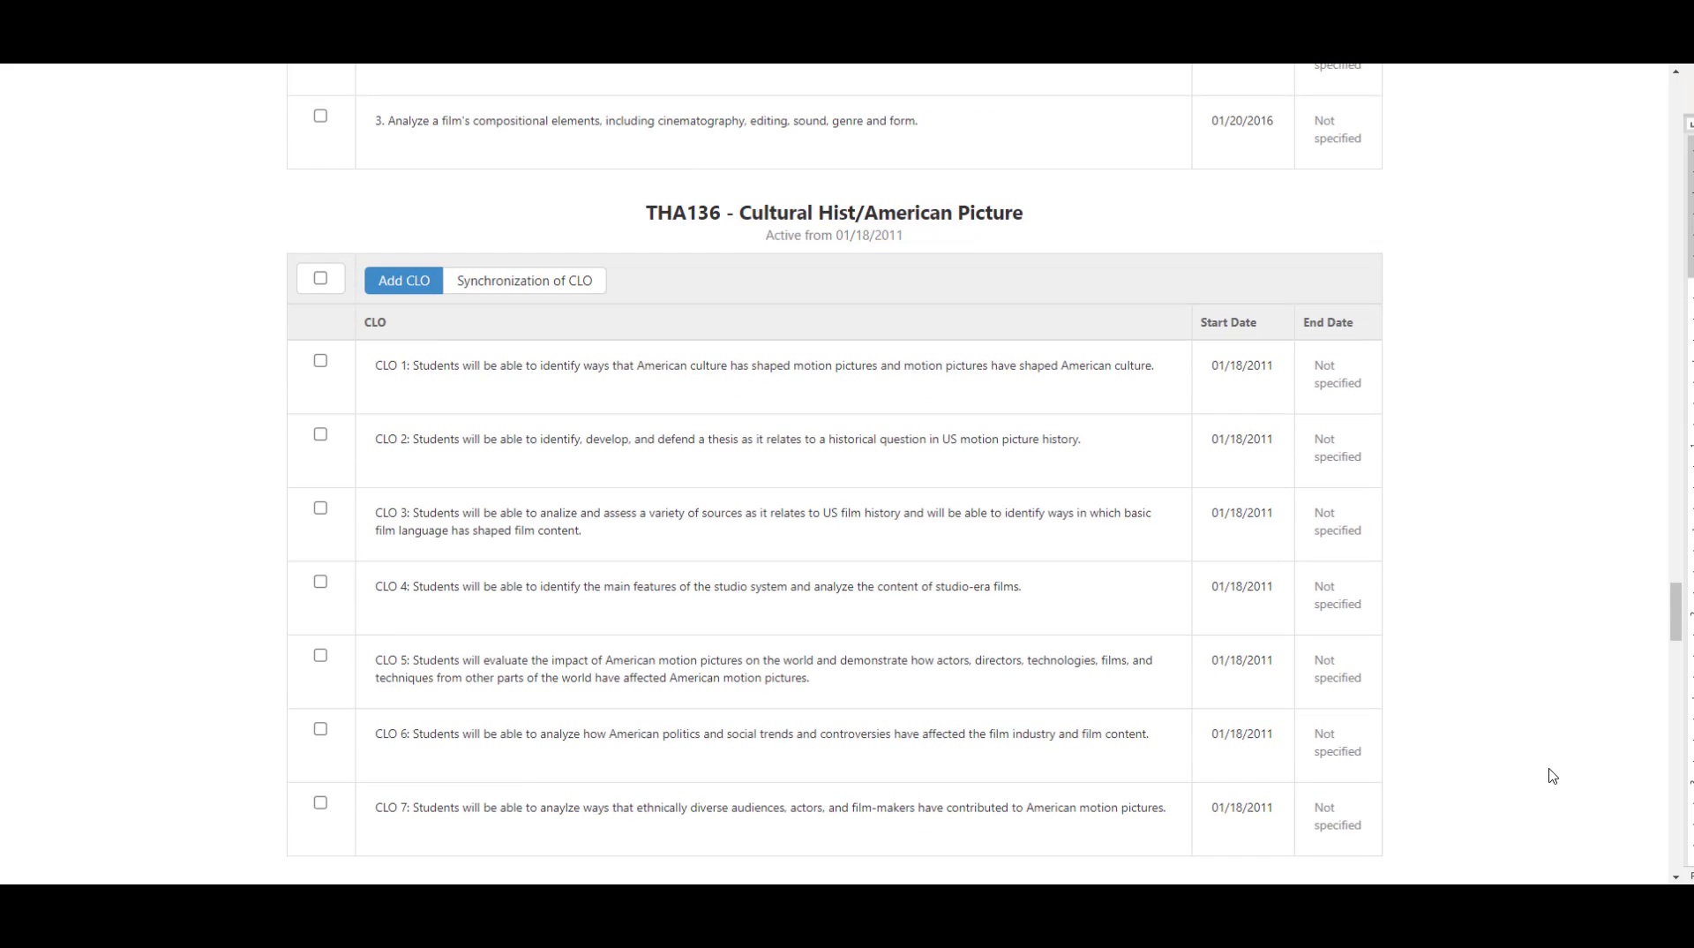
scroll(1553, 775, up, 13)
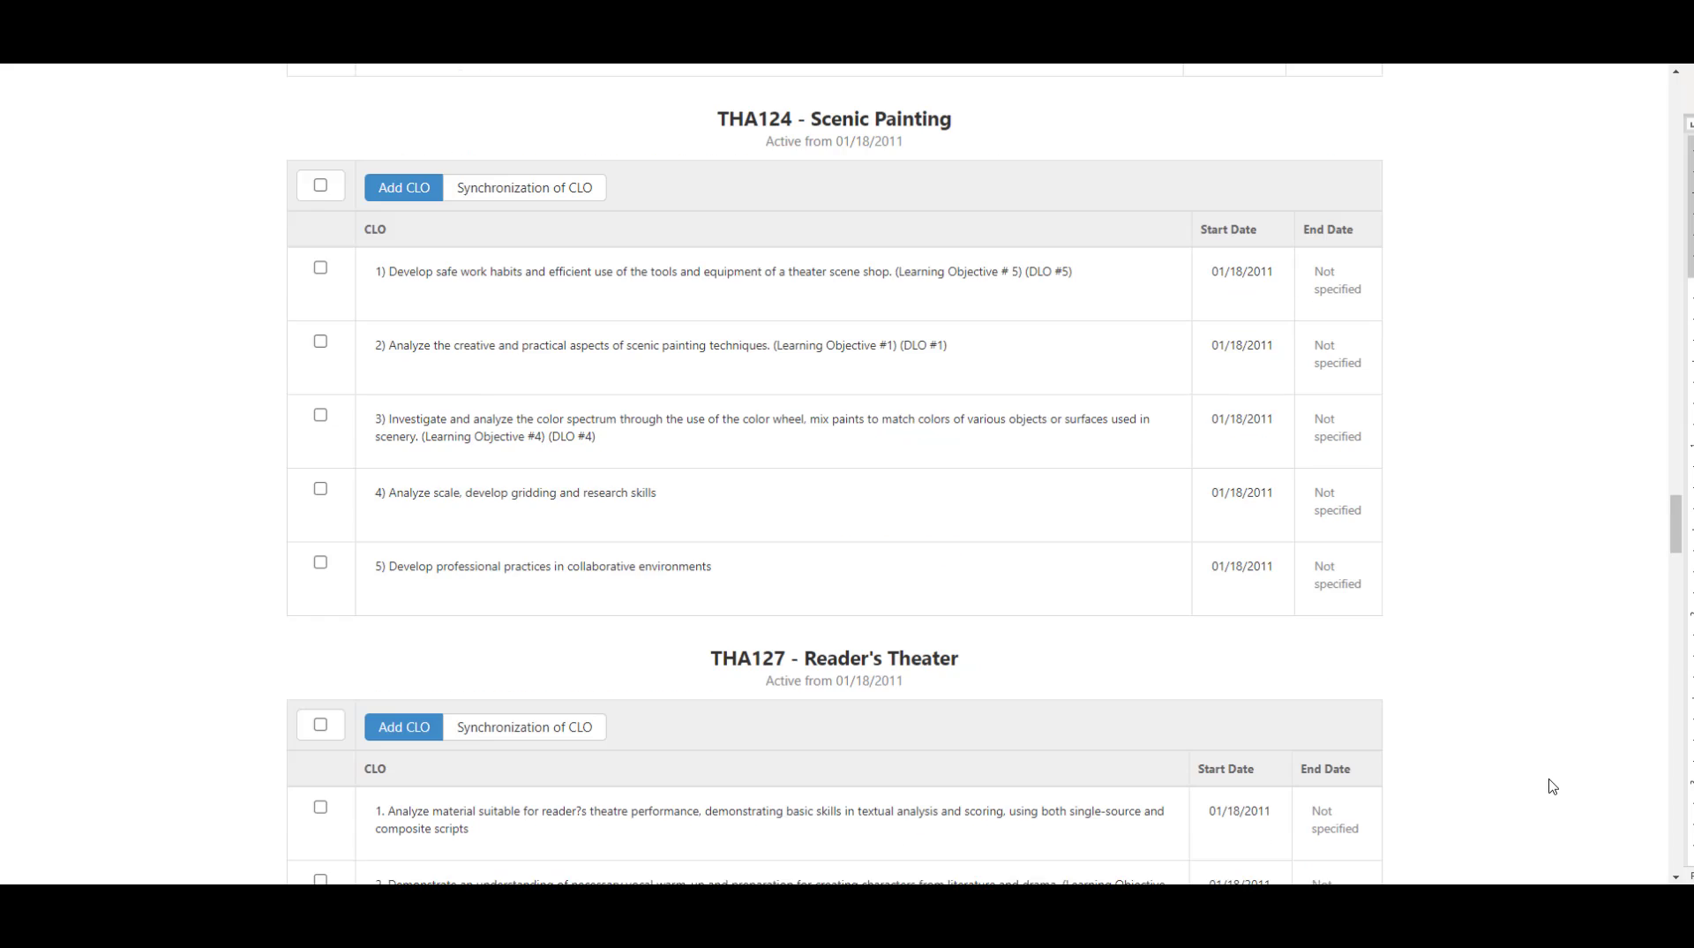
scroll(1553, 786, up, 13)
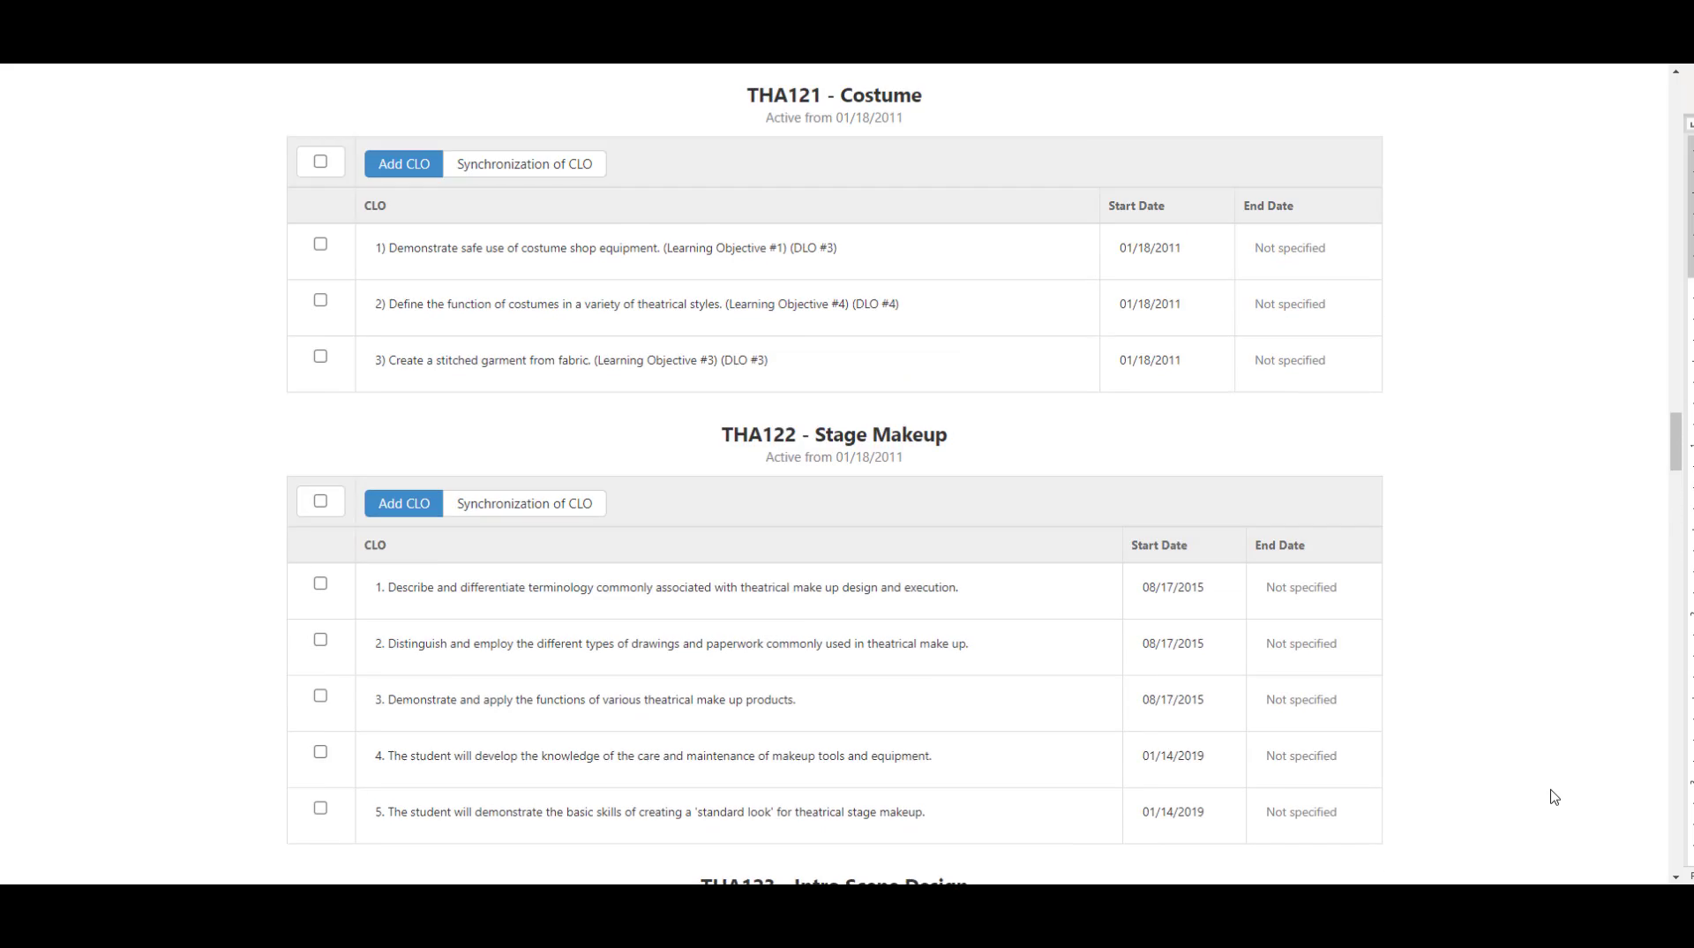
scroll(1554, 797, up, 11)
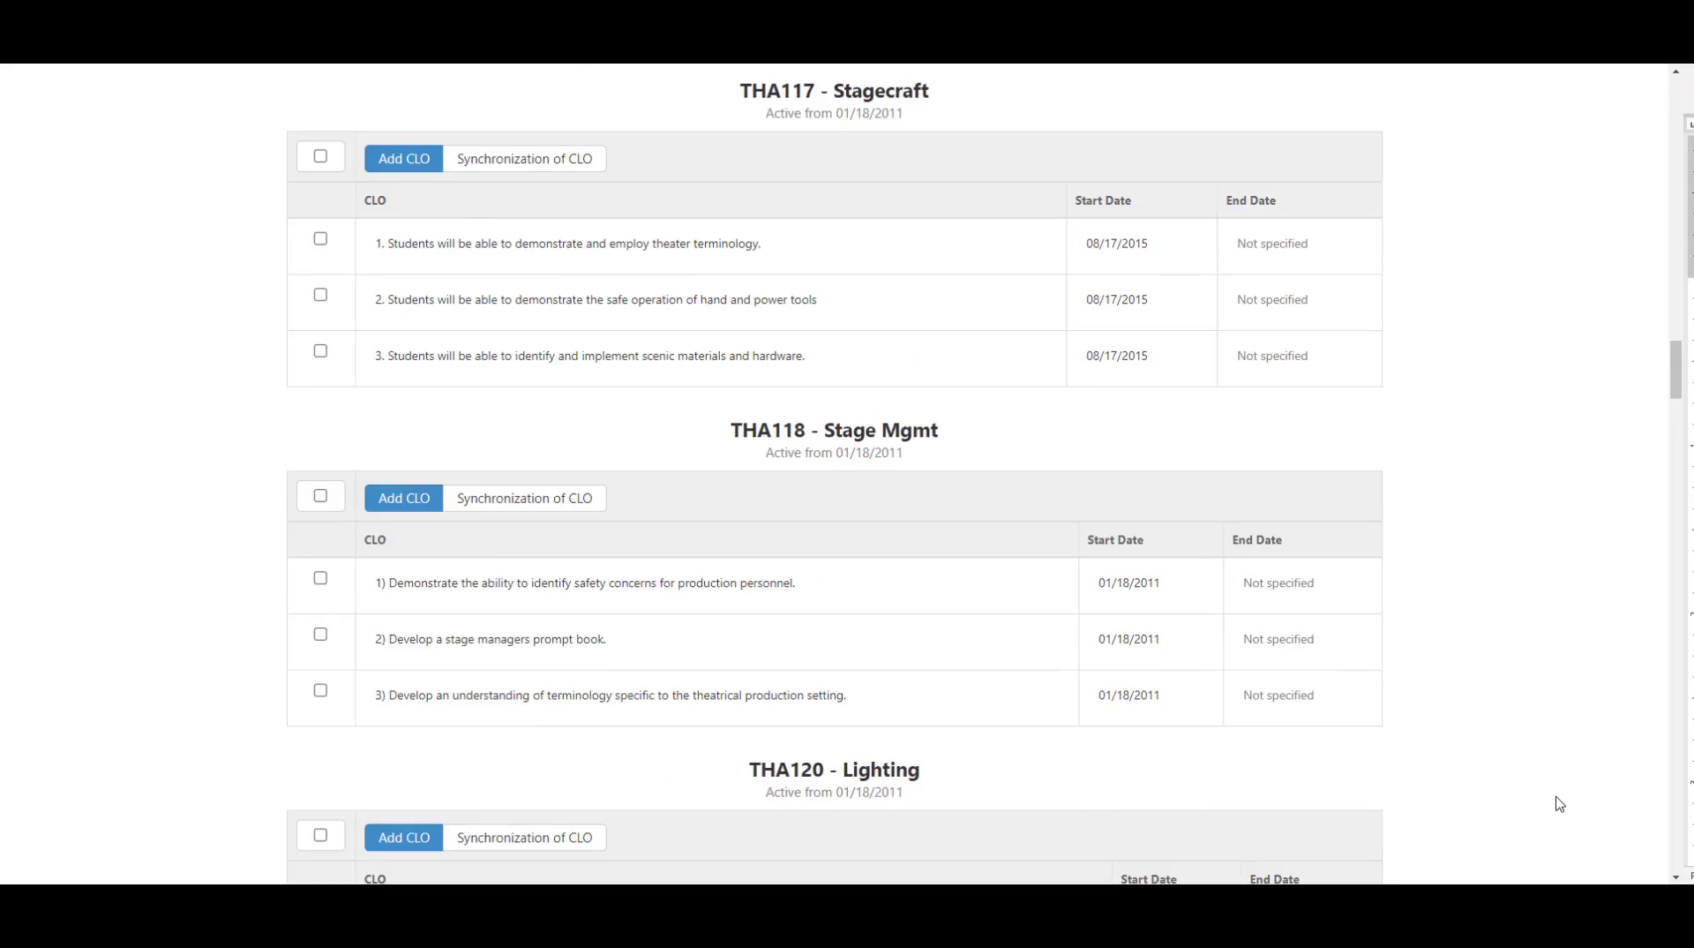
scroll(1560, 803, up, 14)
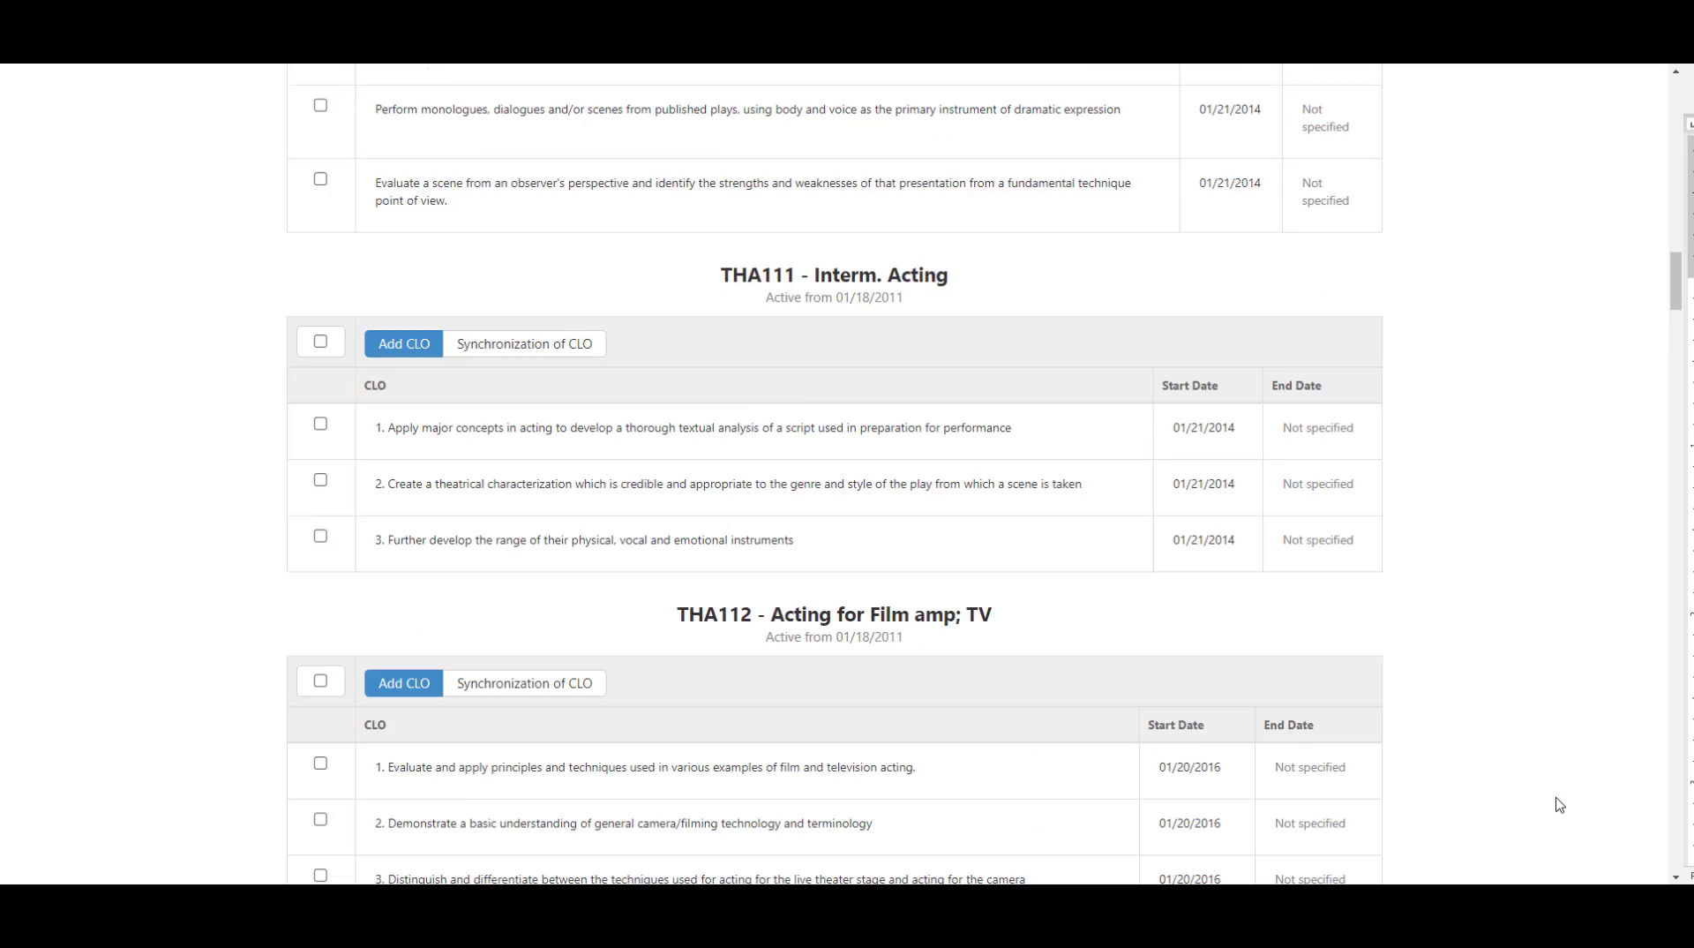
scroll(1560, 805, up, 12)
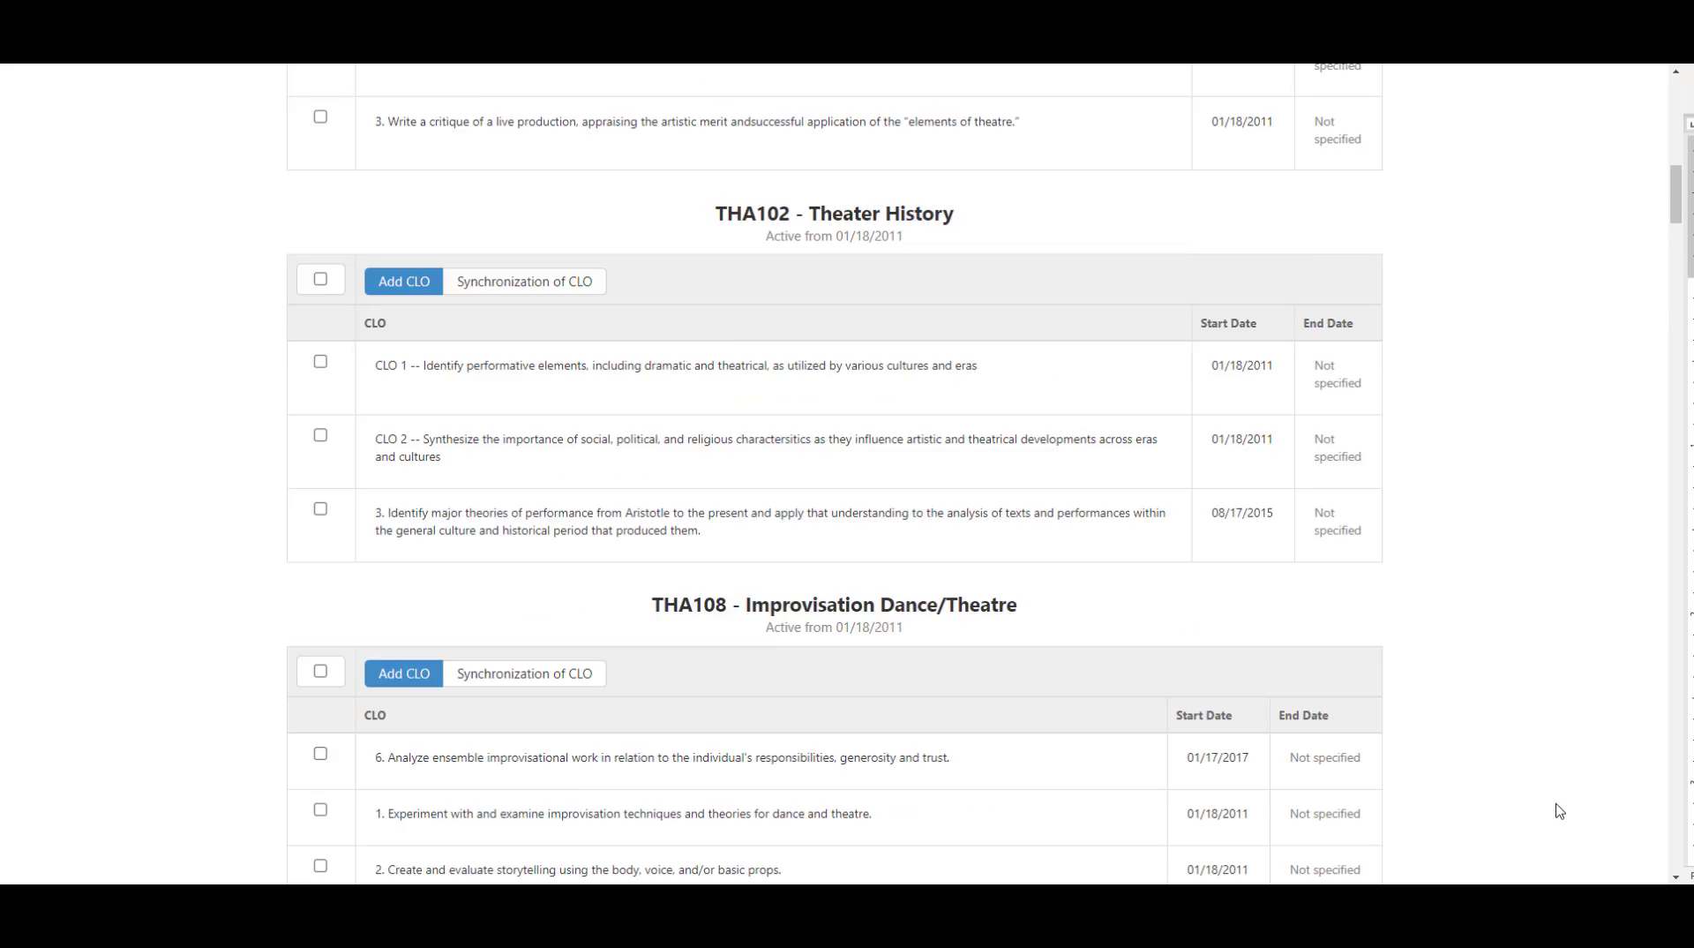
scroll(1561, 810, up, 10)
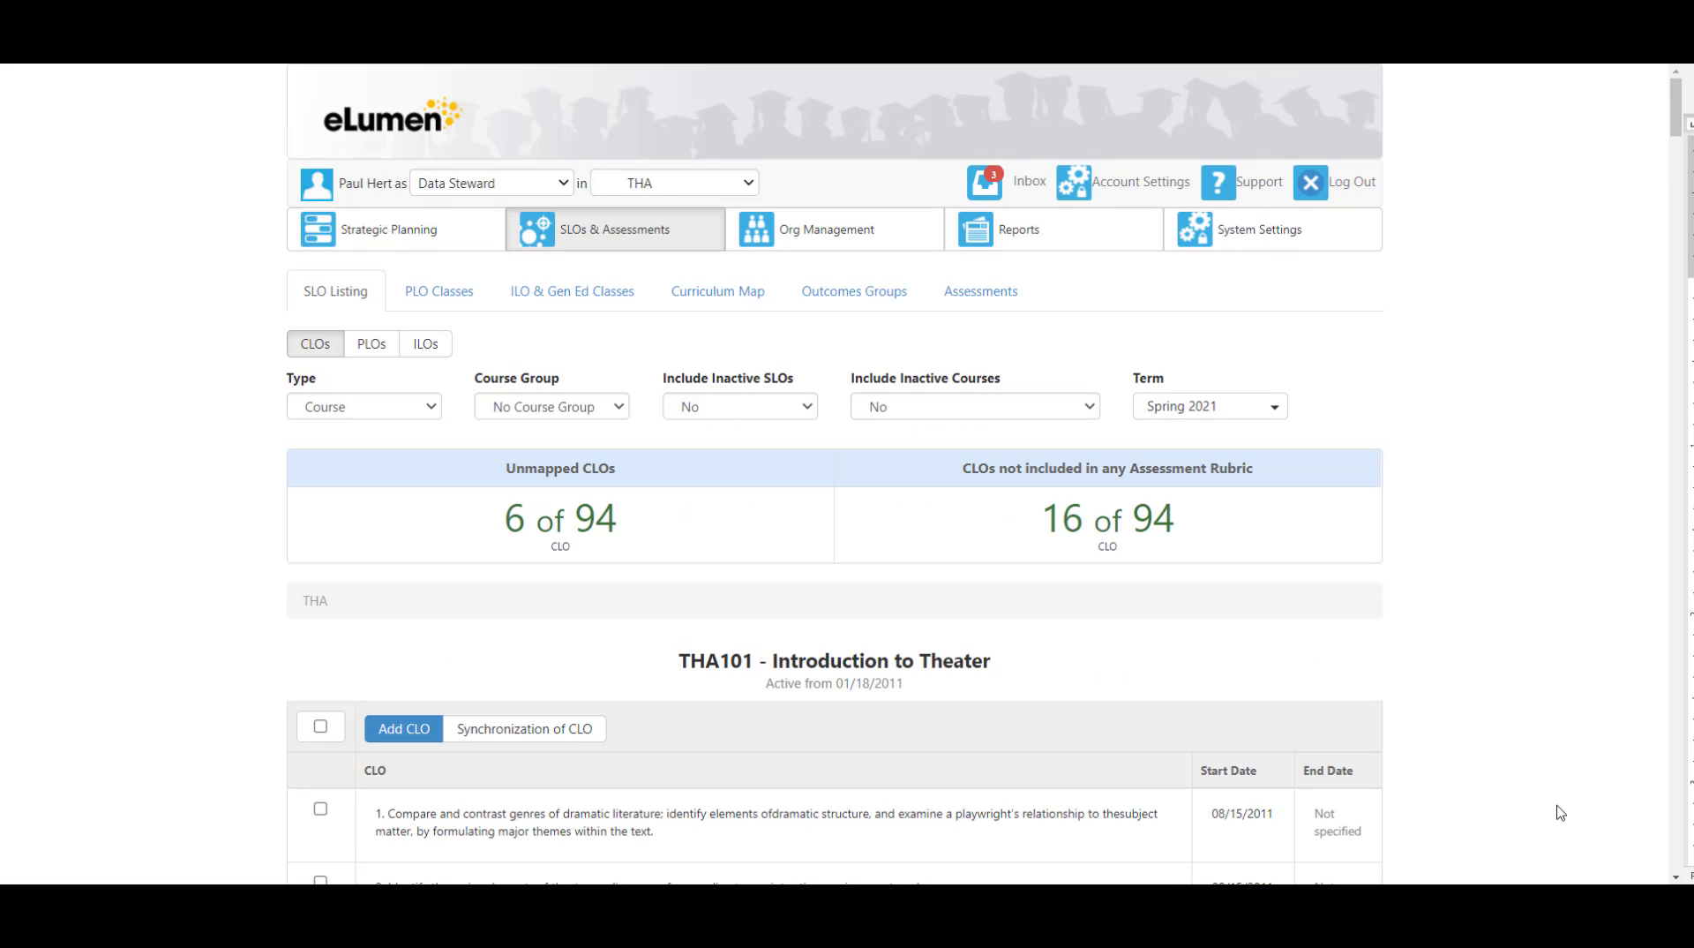
Open the Assessment Library and filter it to the single course THA137 Intro to World Cinema.
click(994, 303)
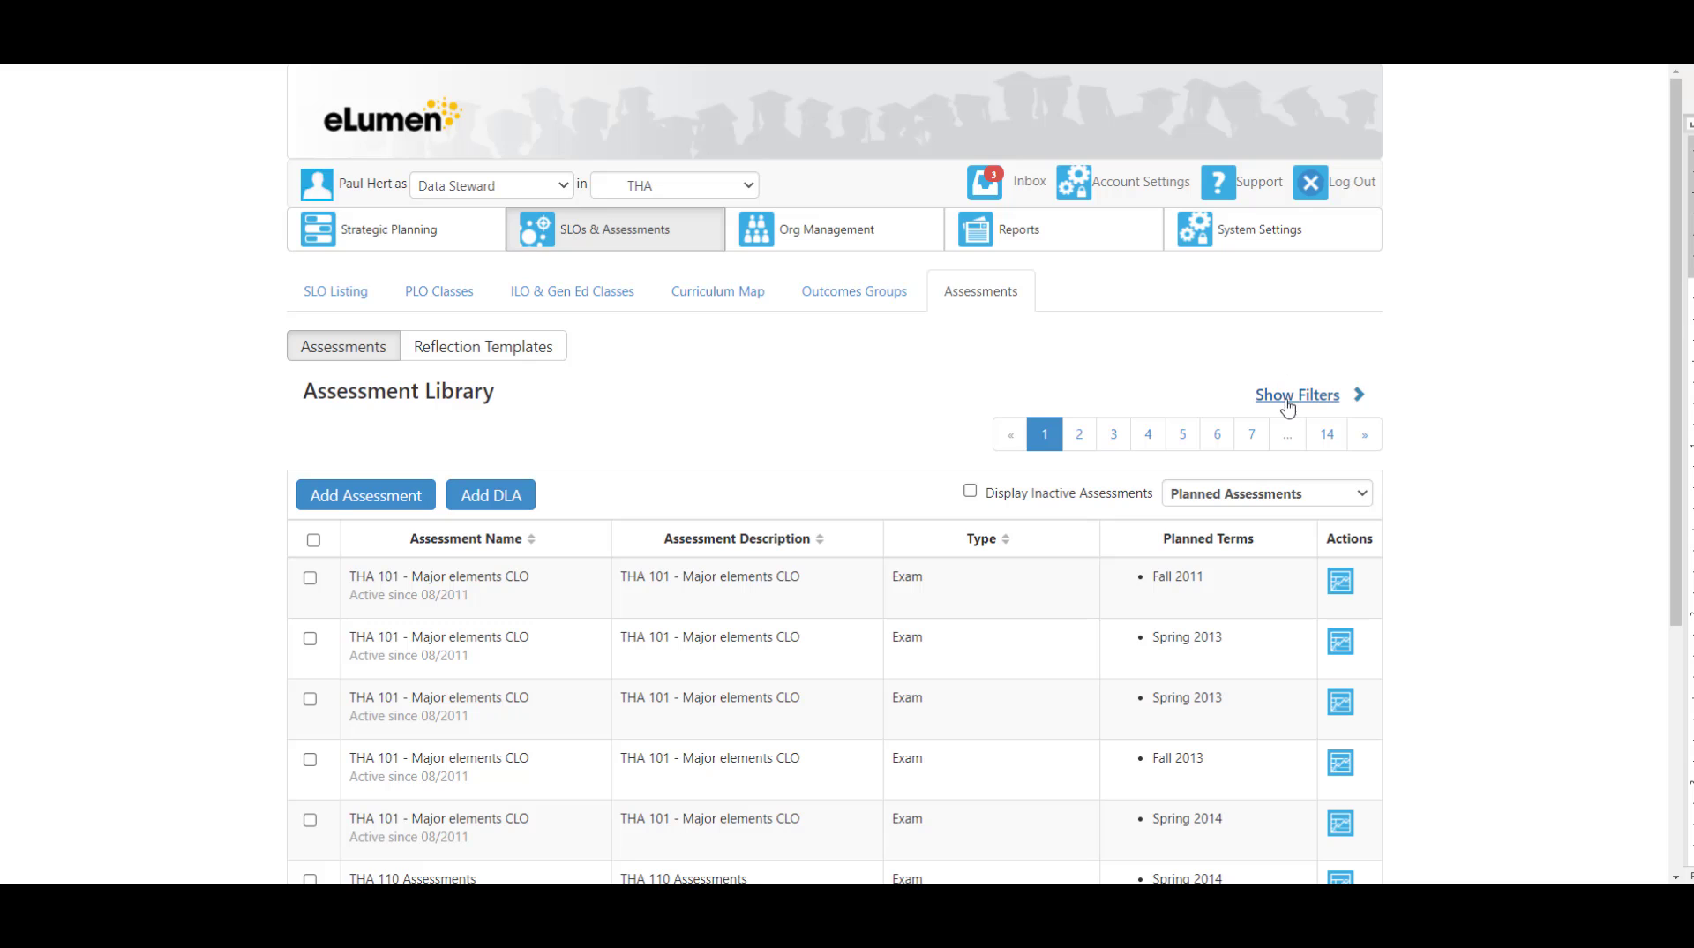
click(1287, 403)
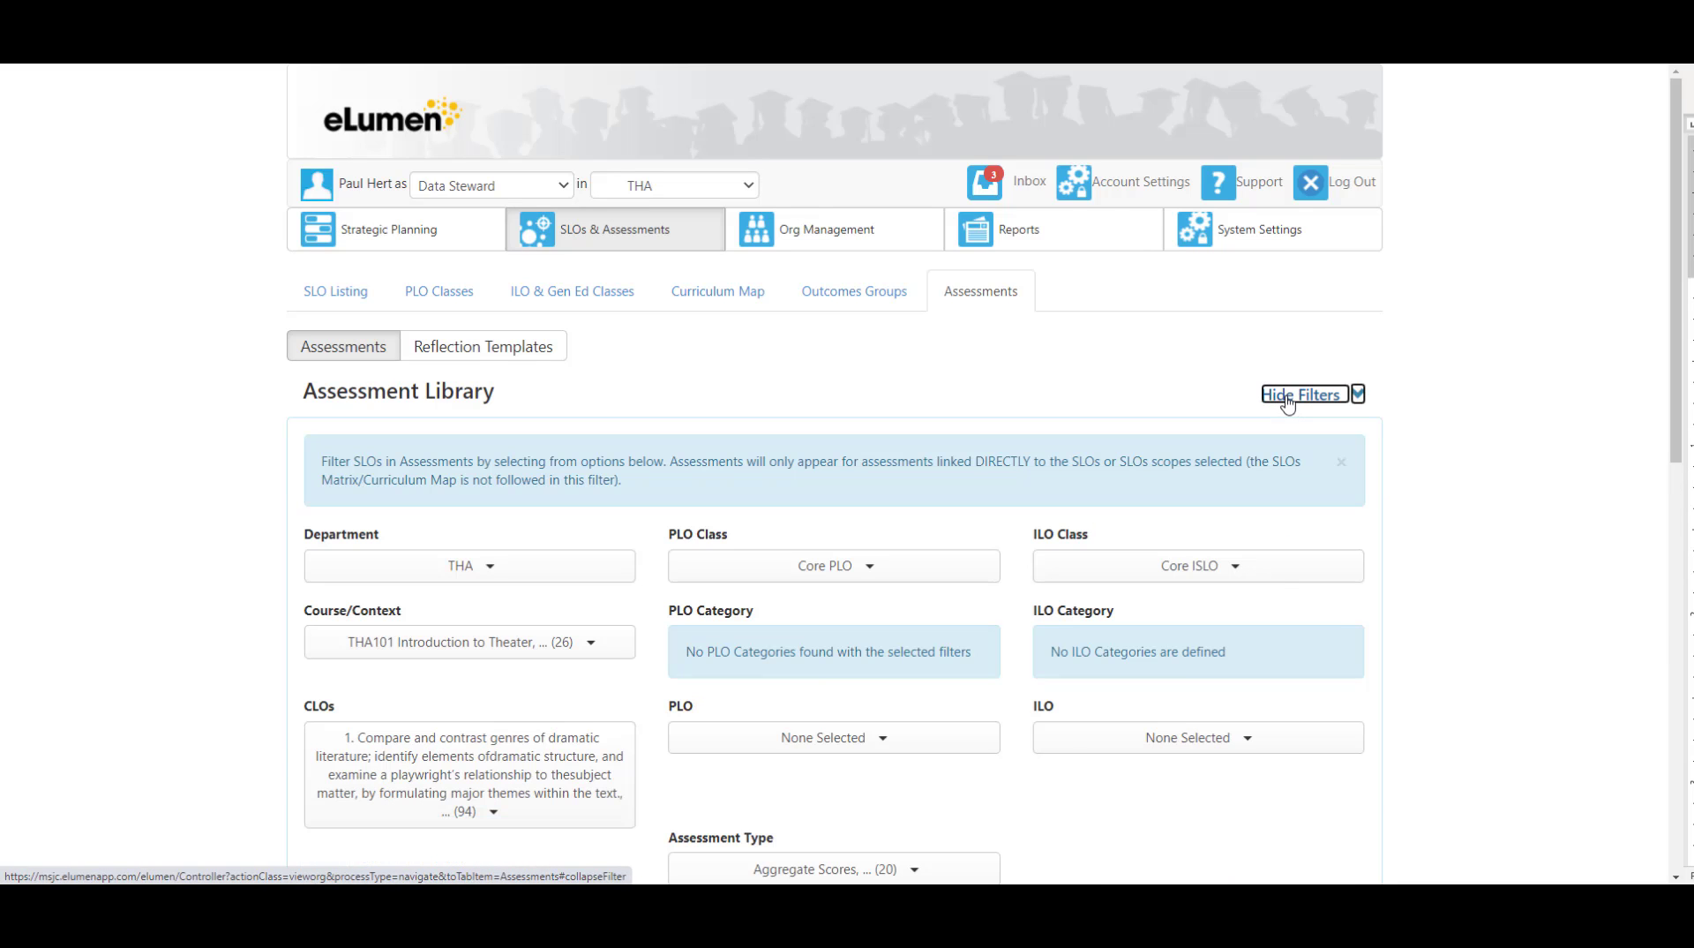
click(594, 651)
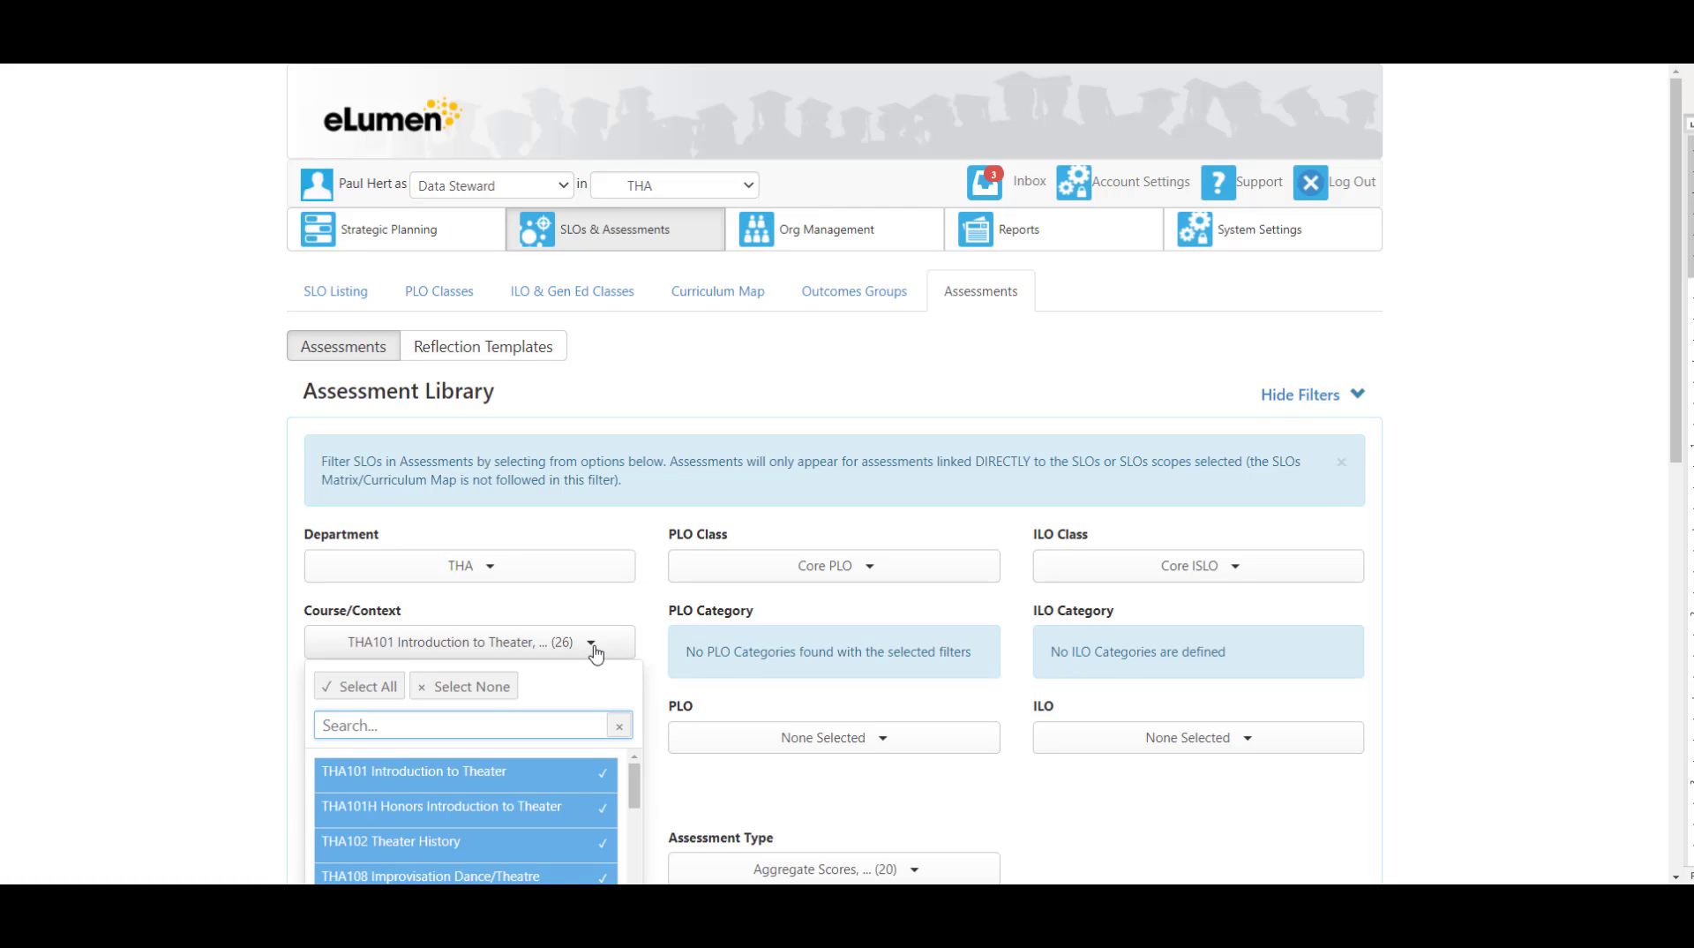
click(487, 686)
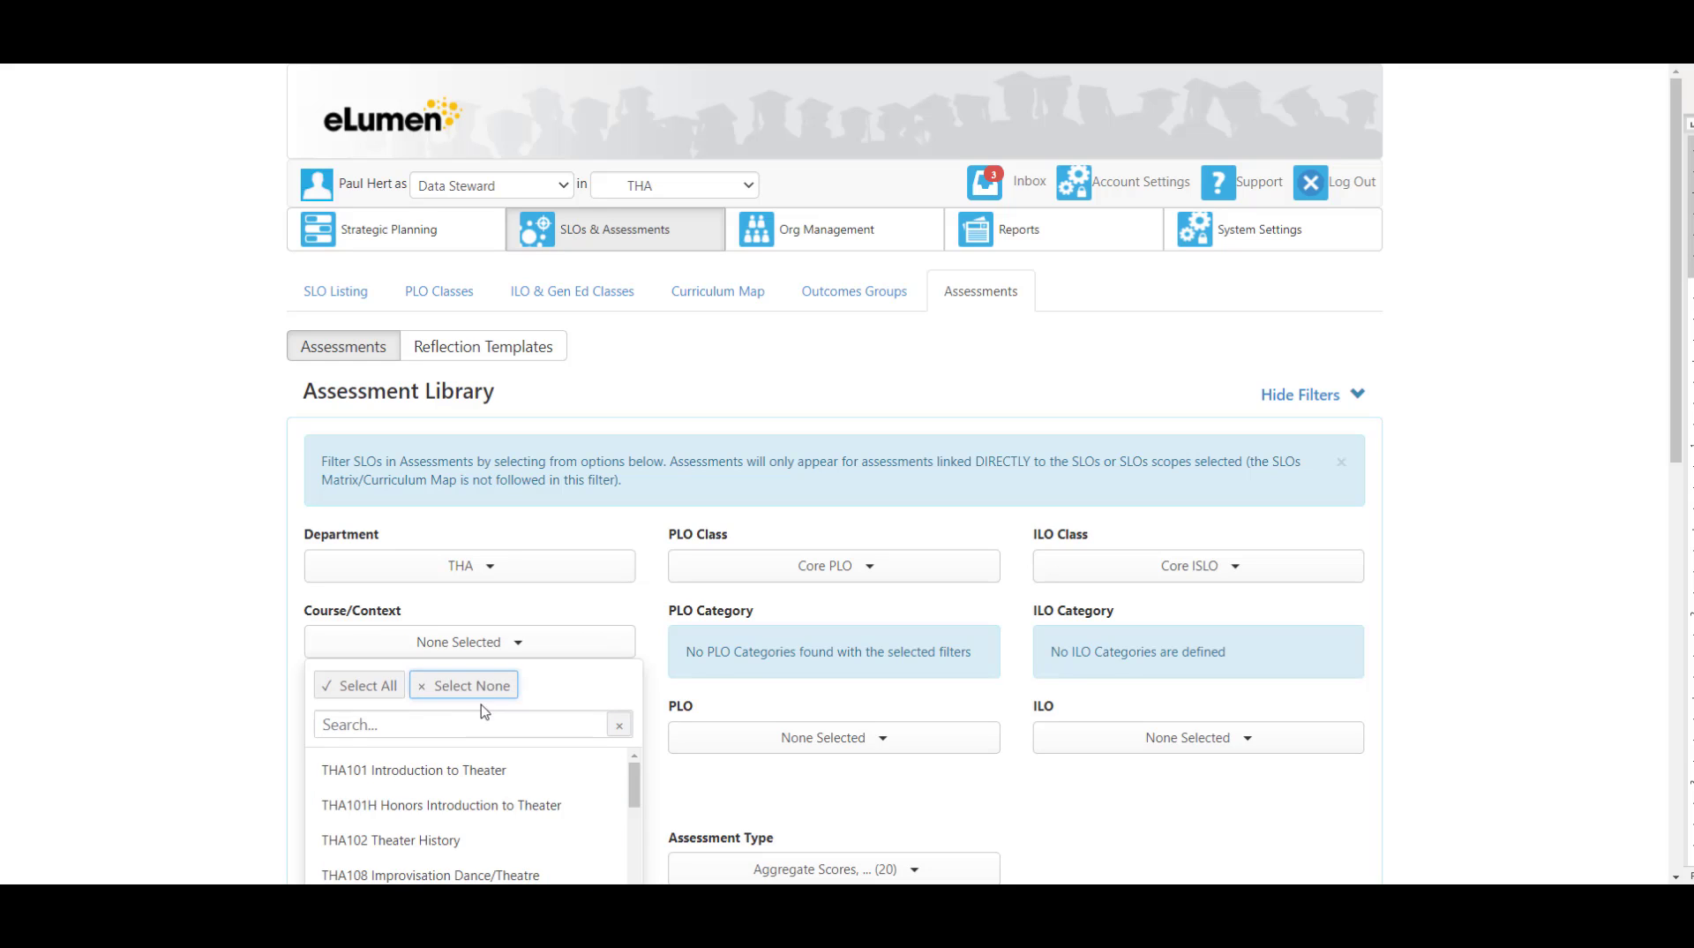
scroll(468, 787, down, 5)
scroll(467, 787, down, 5)
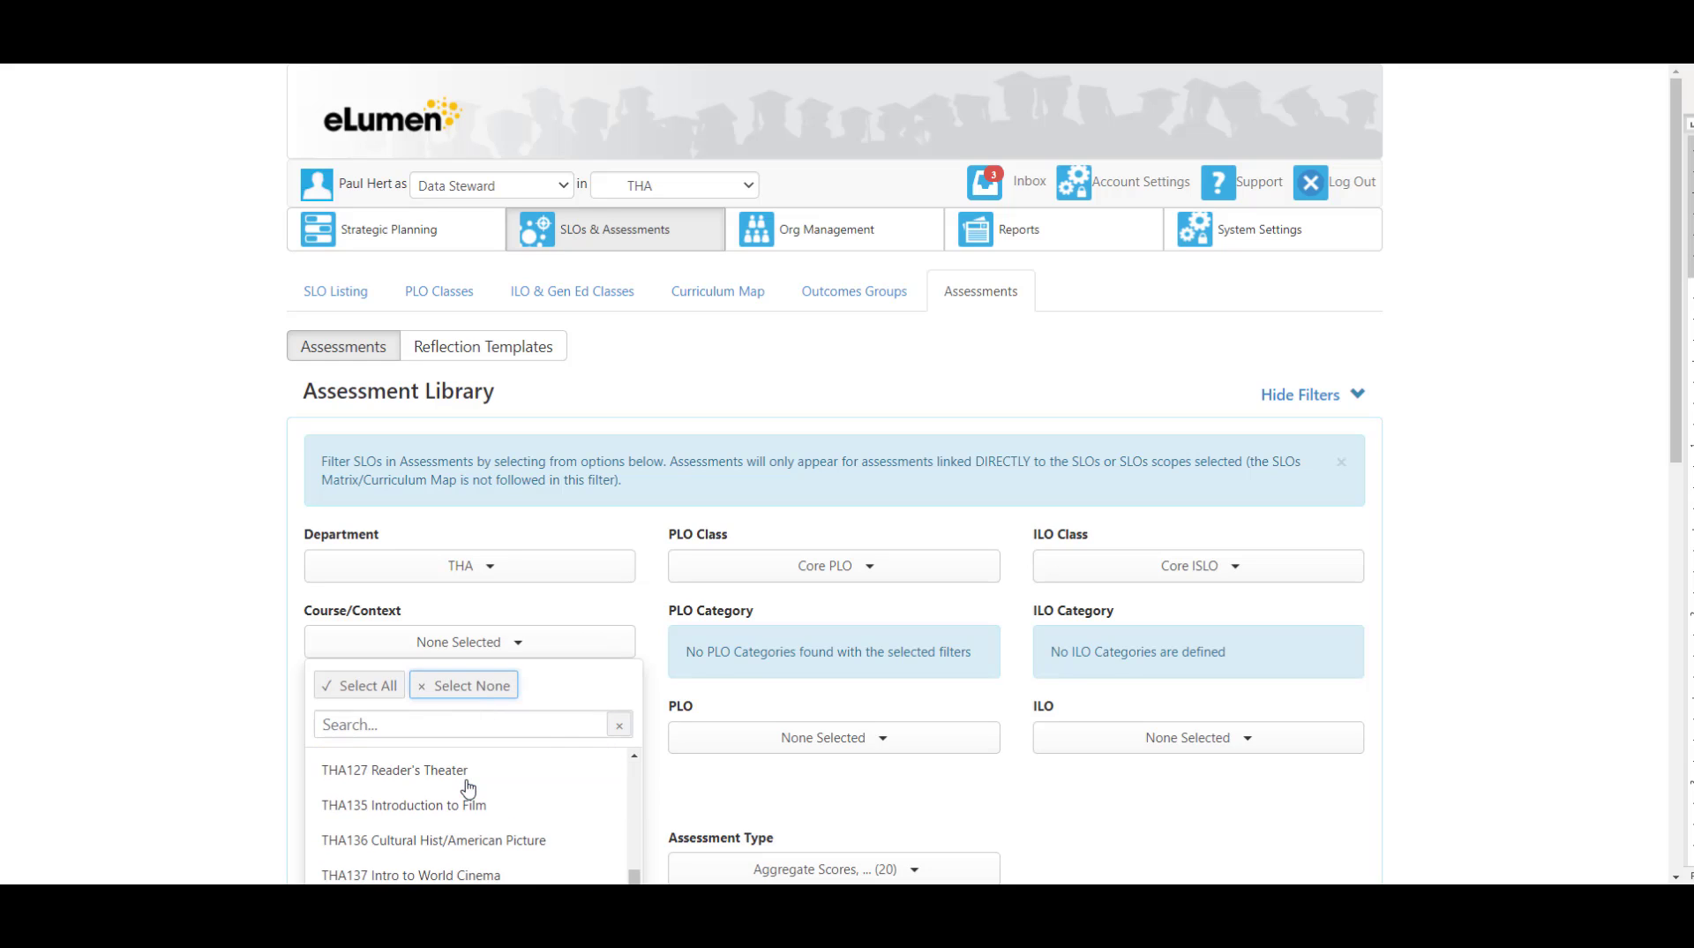
click(465, 788)
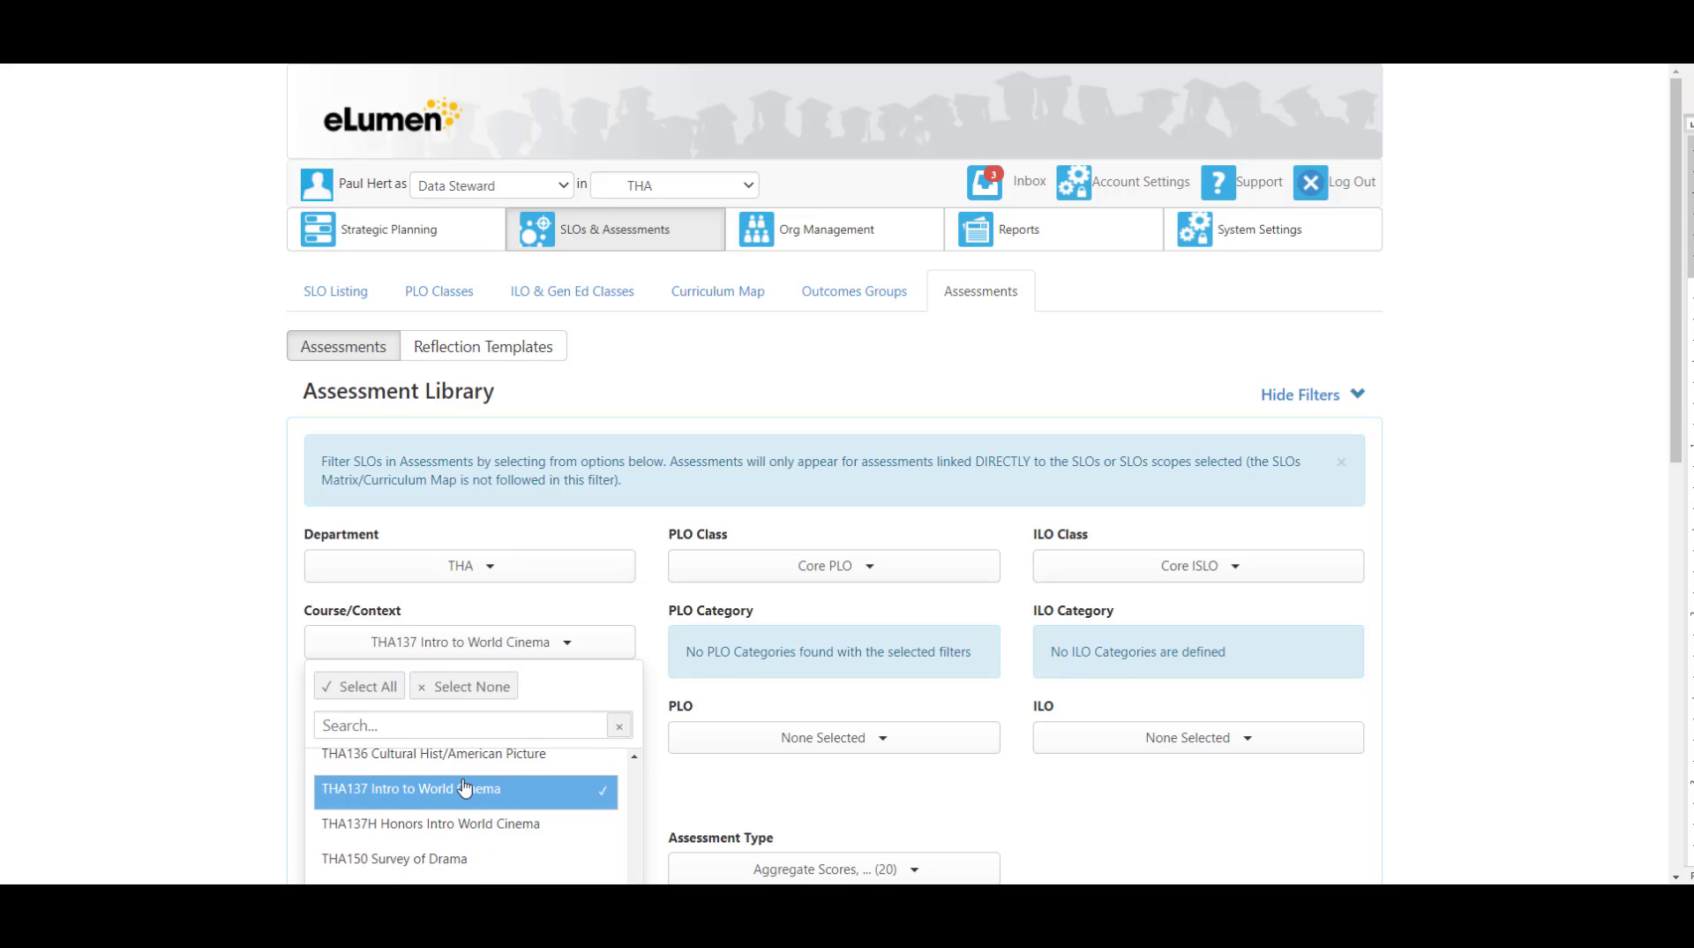
click(743, 787)
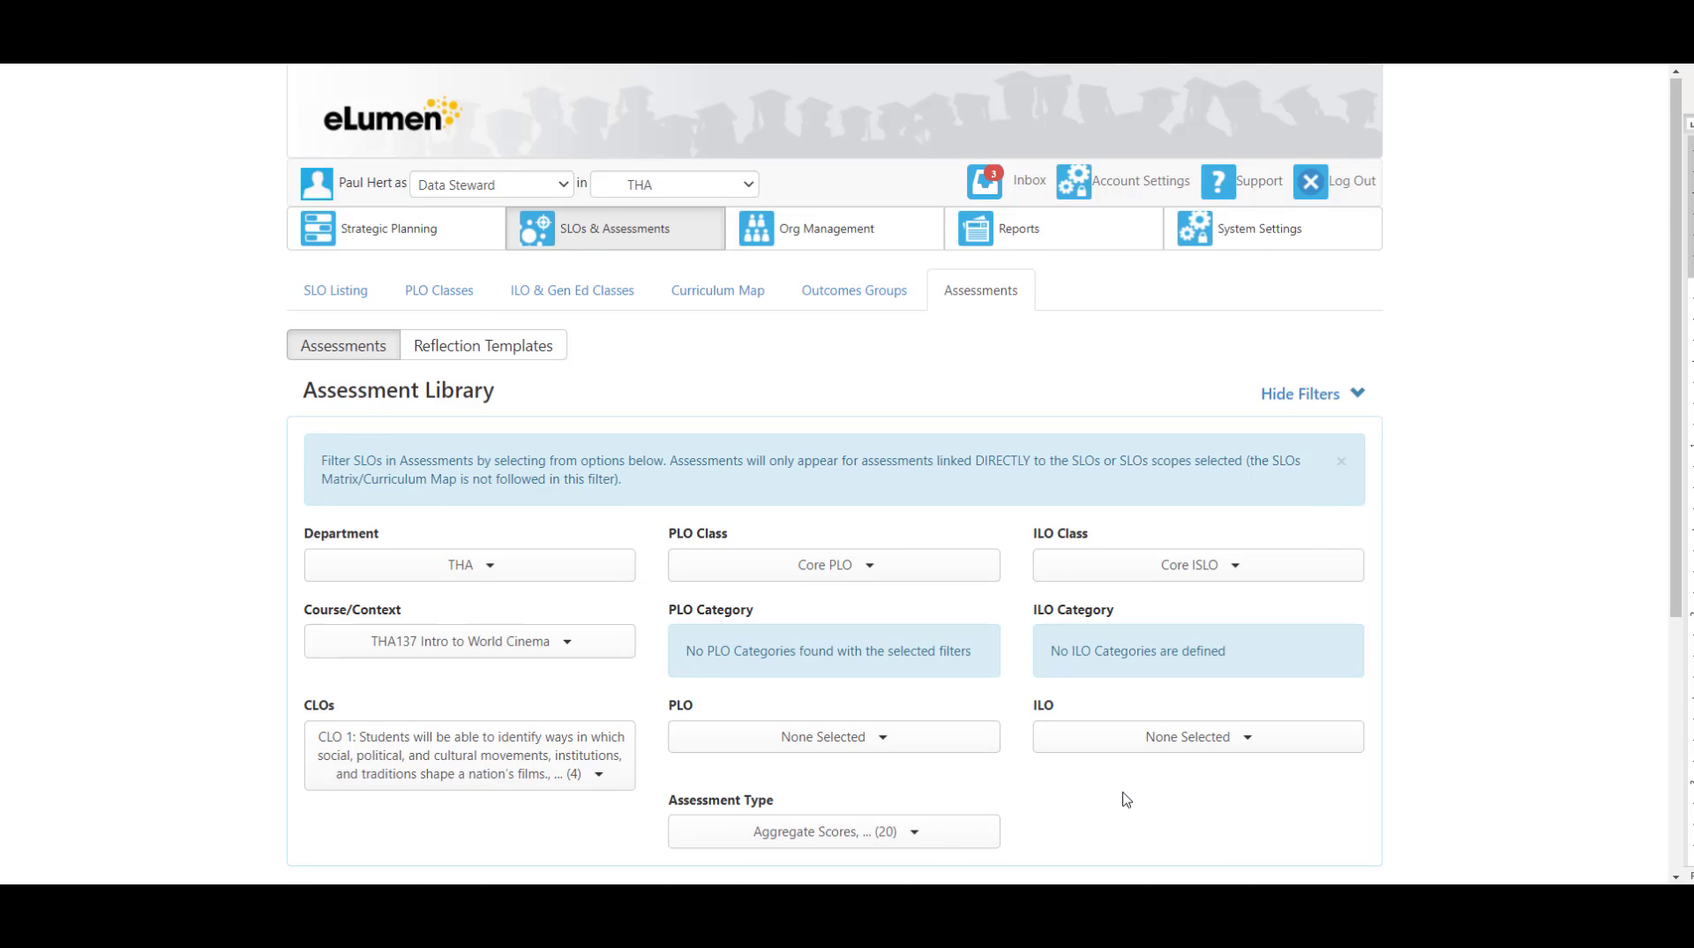
View the Spring 2018 assessment "THA 137 S18 CLOs 1,2,3 H", examine its settings and rubric, and return to the library.
scroll(1126, 799, down, 4)
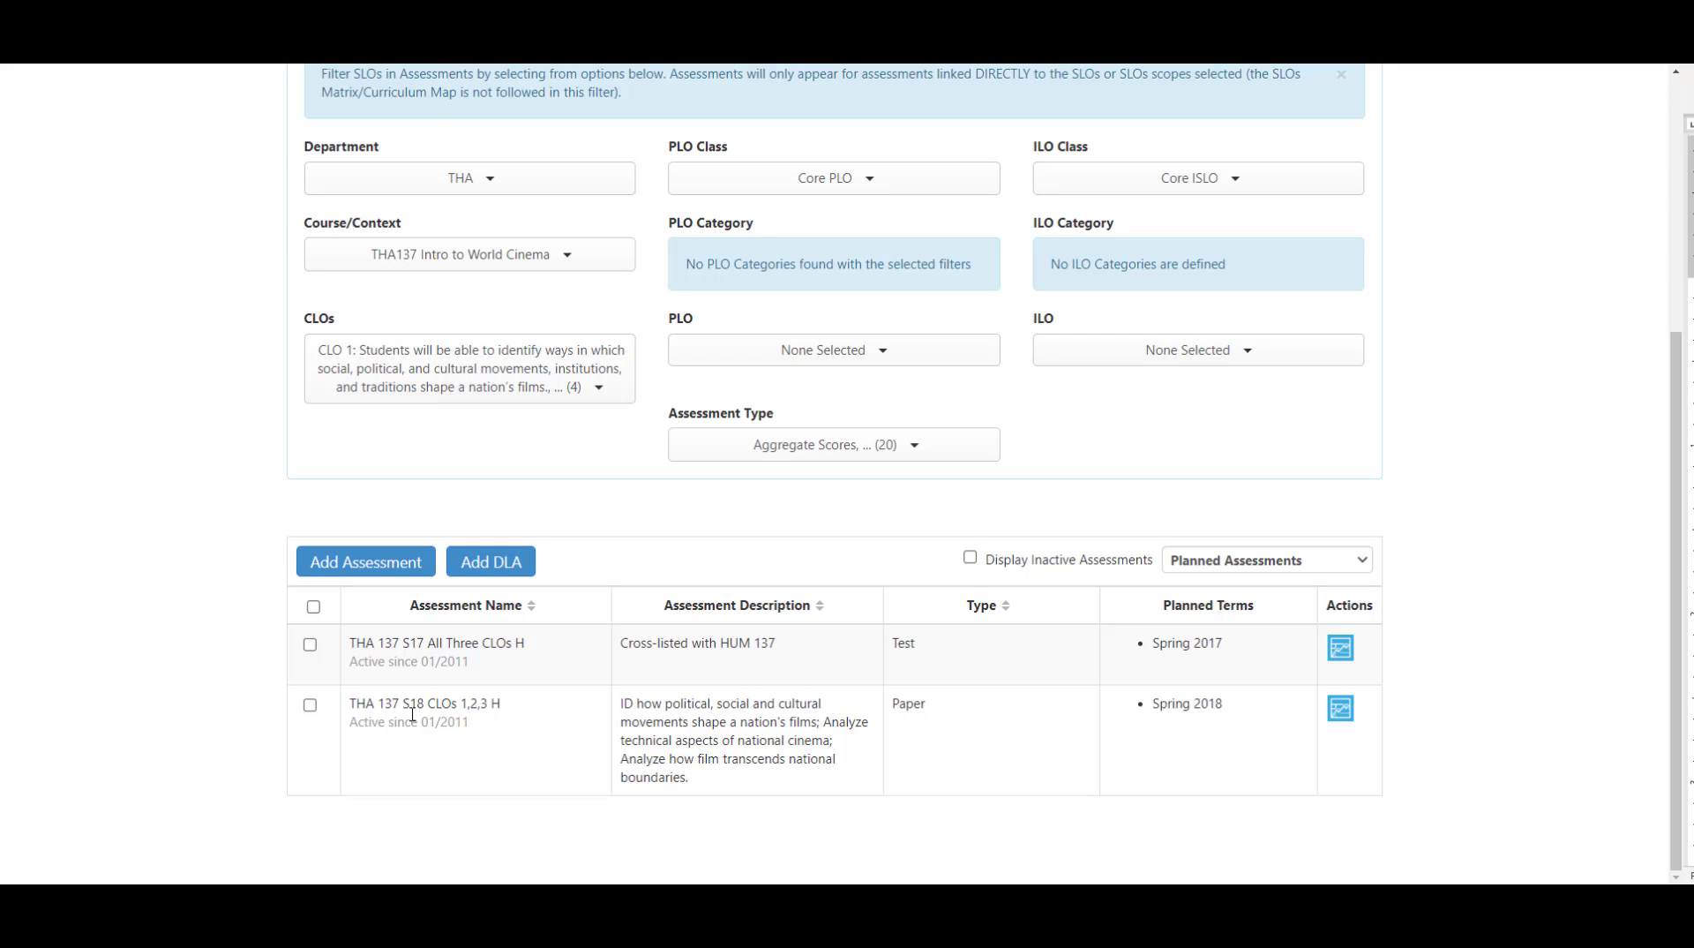
click(974, 768)
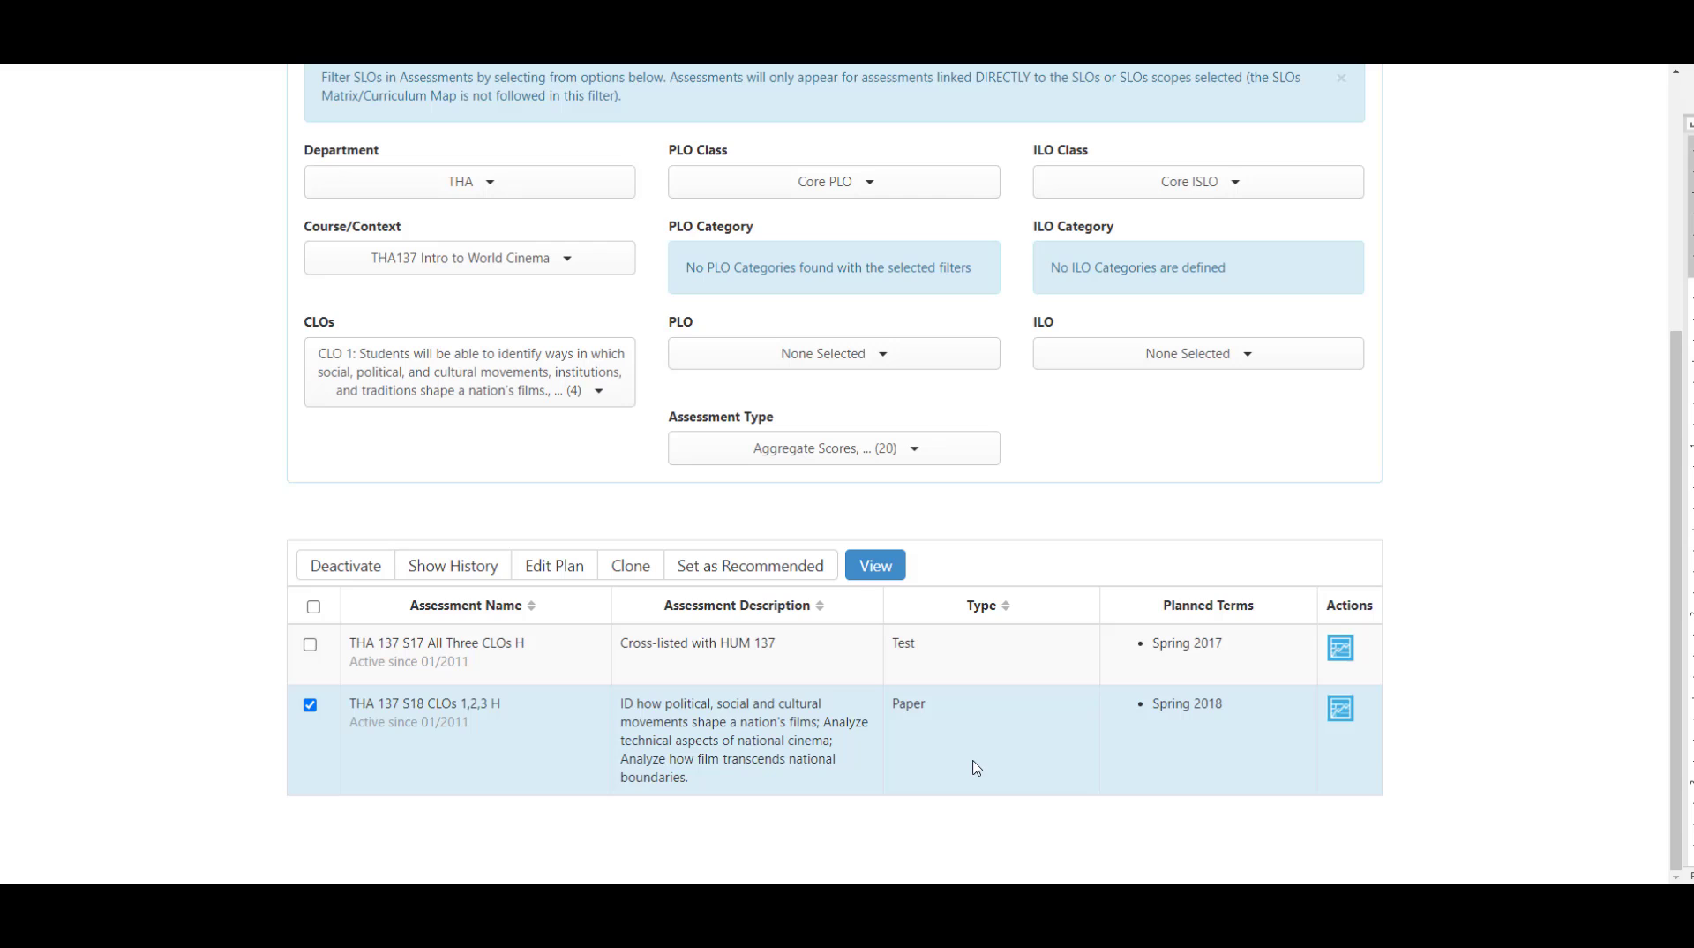
click(874, 571)
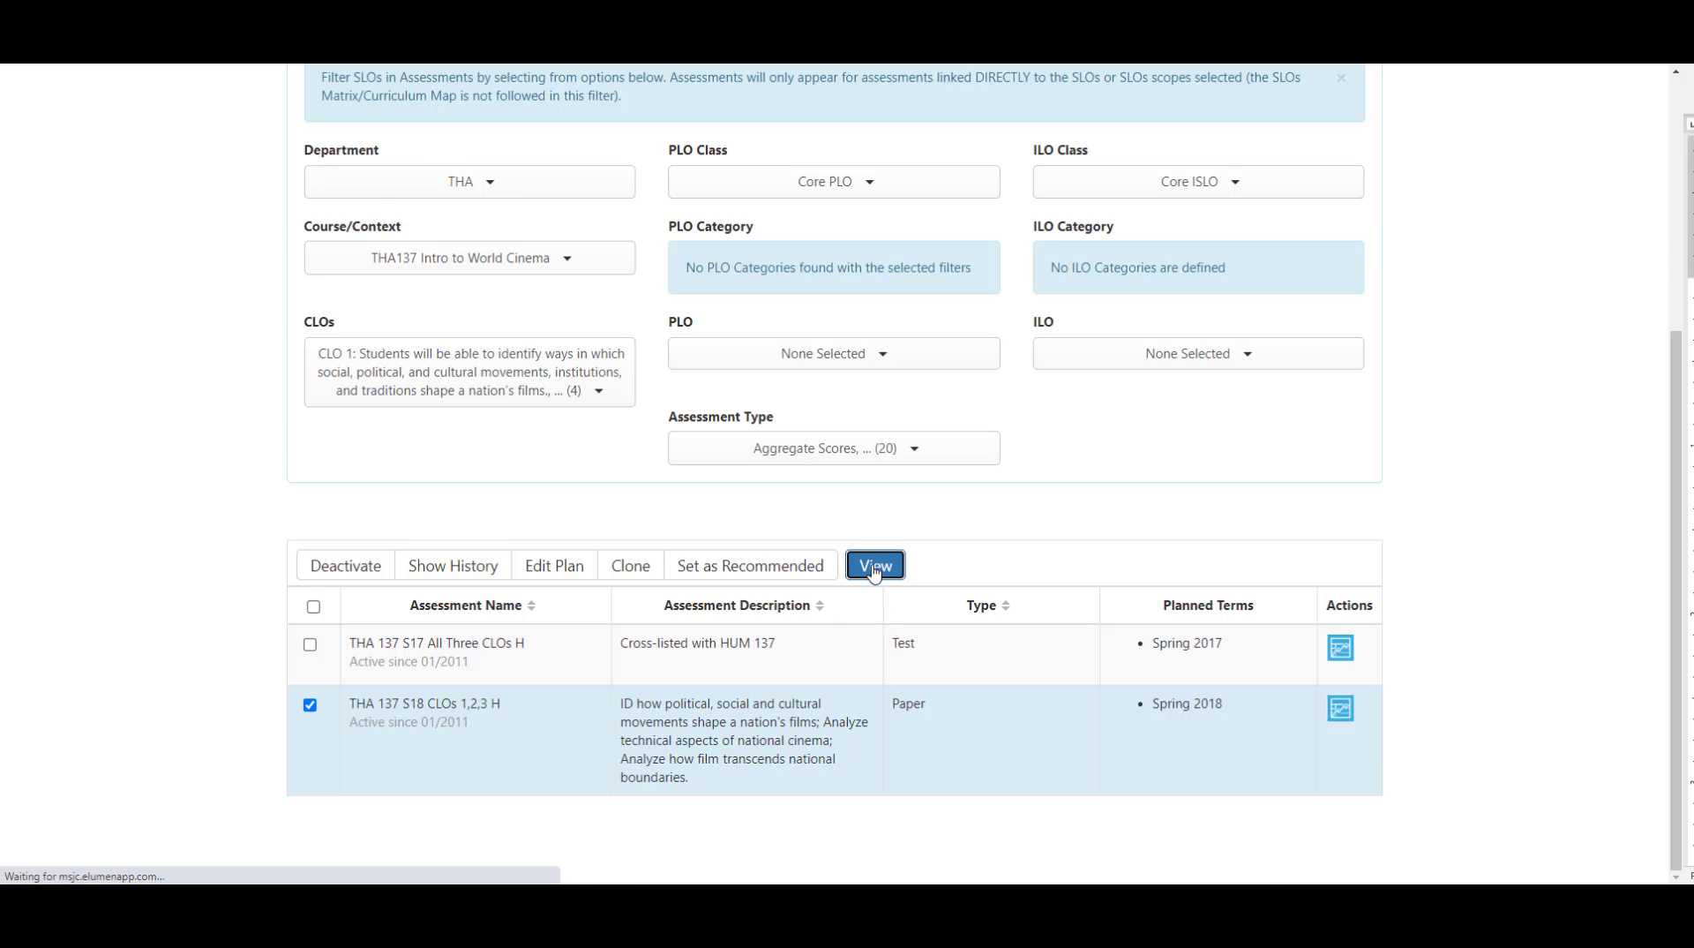
scroll(1412, 585, down, 10)
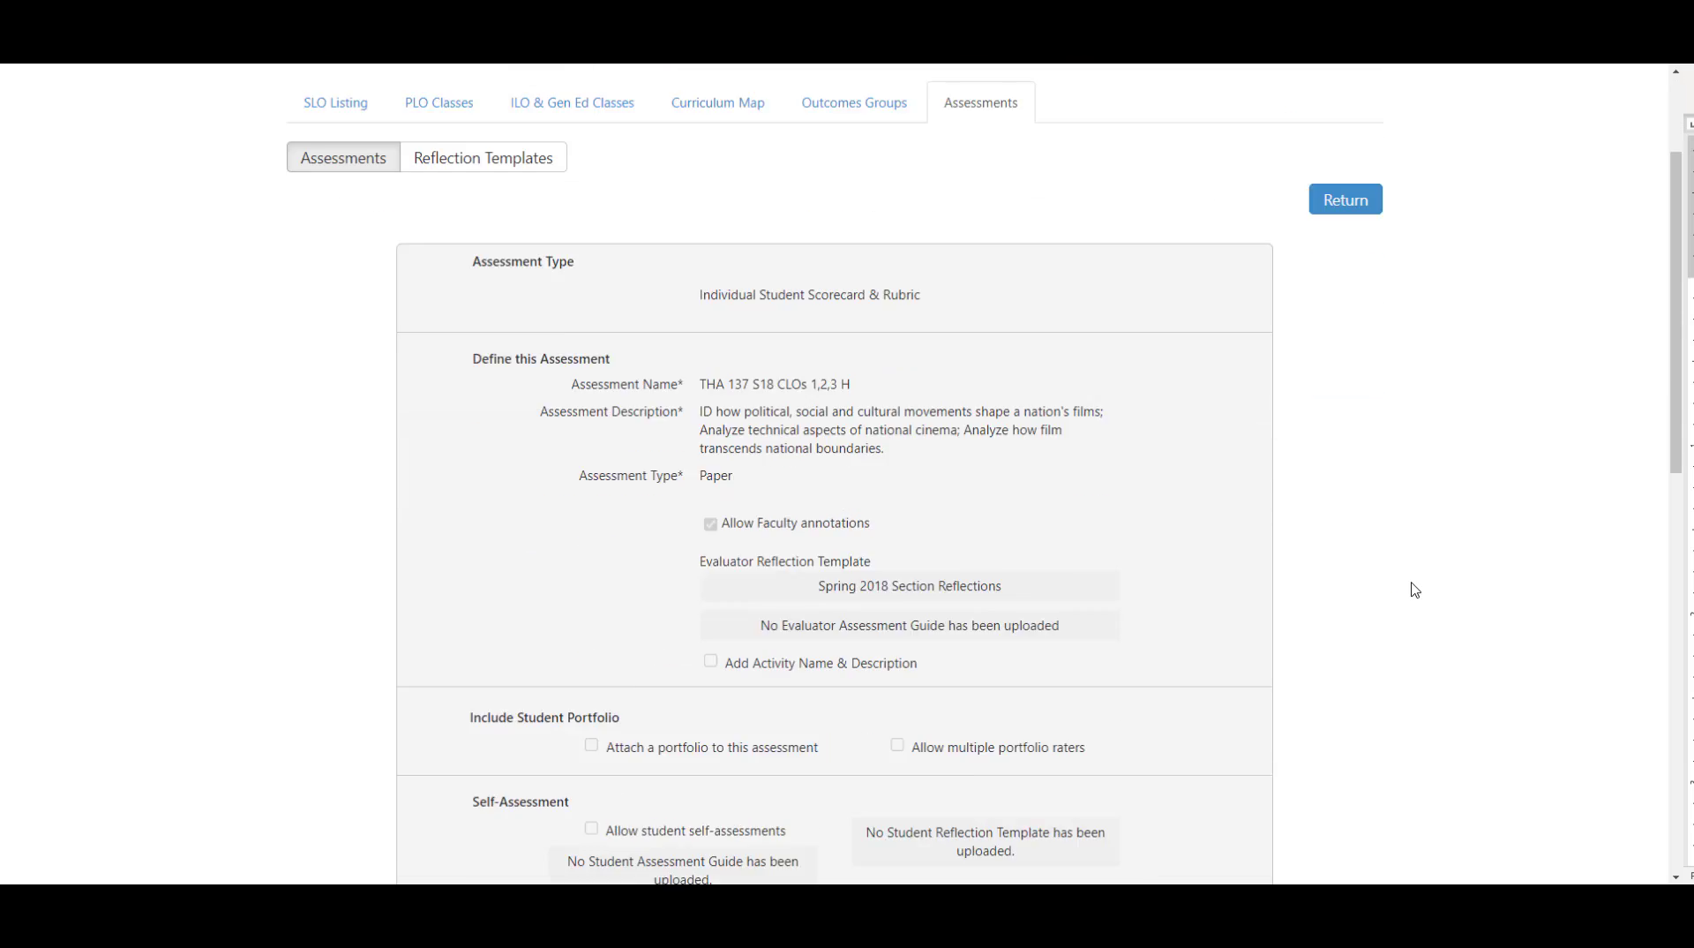
scroll(1415, 590, down, 1)
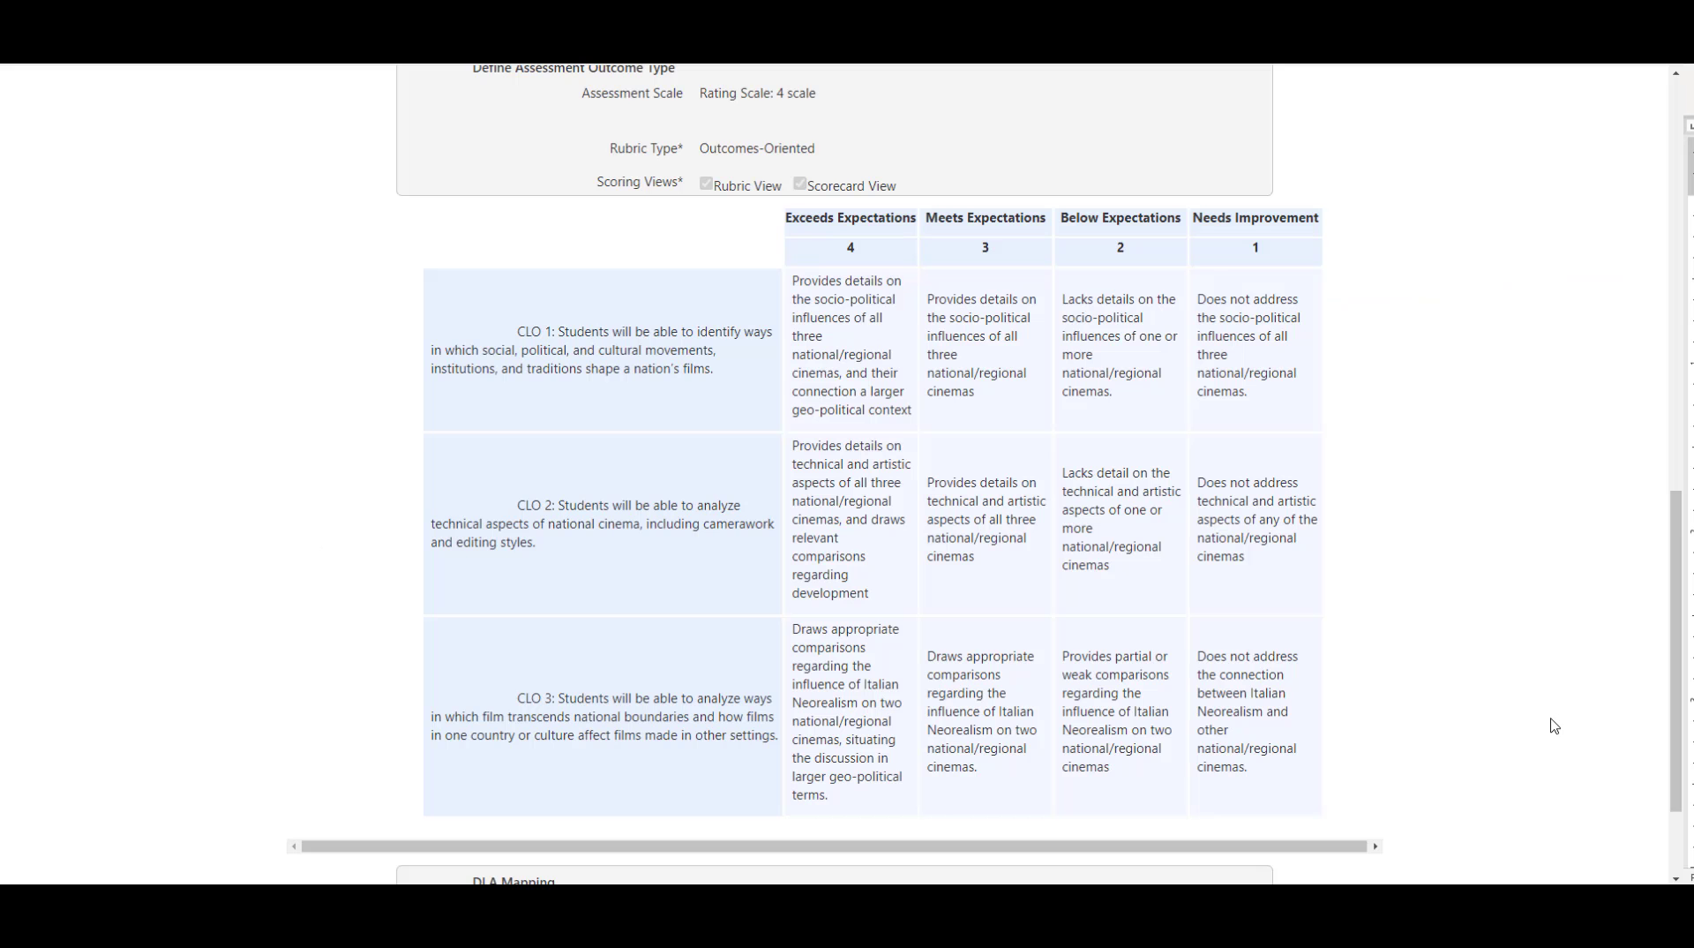
scroll(1554, 725, up, 5)
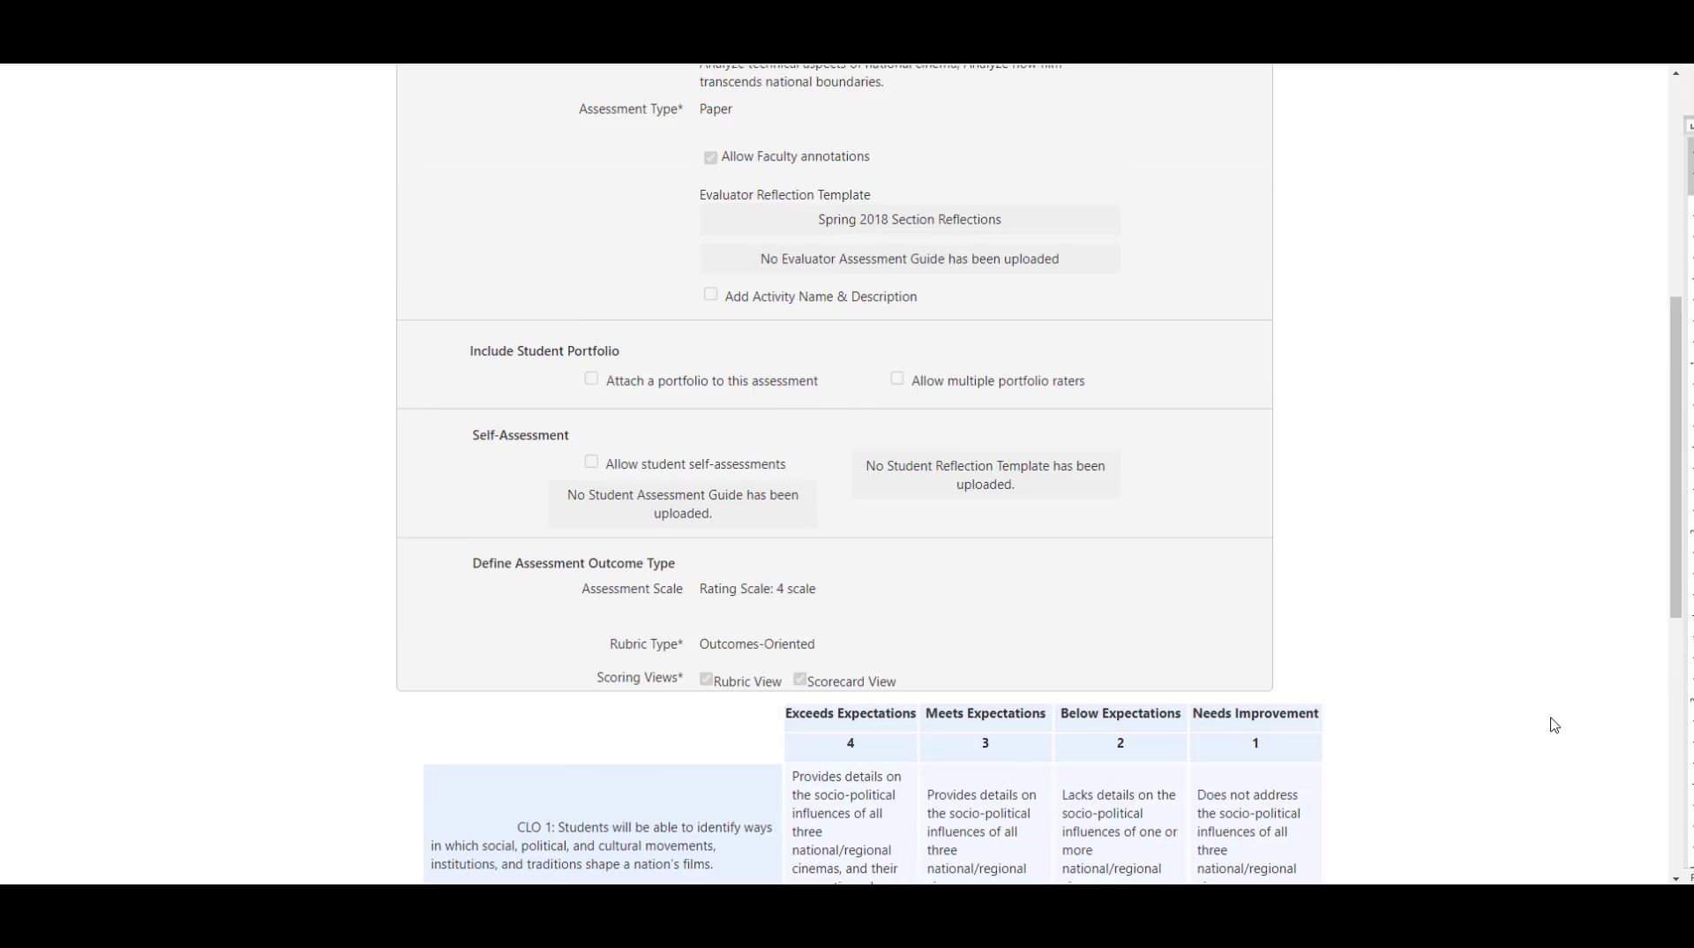
scroll(1553, 723, up, 6)
click(1357, 392)
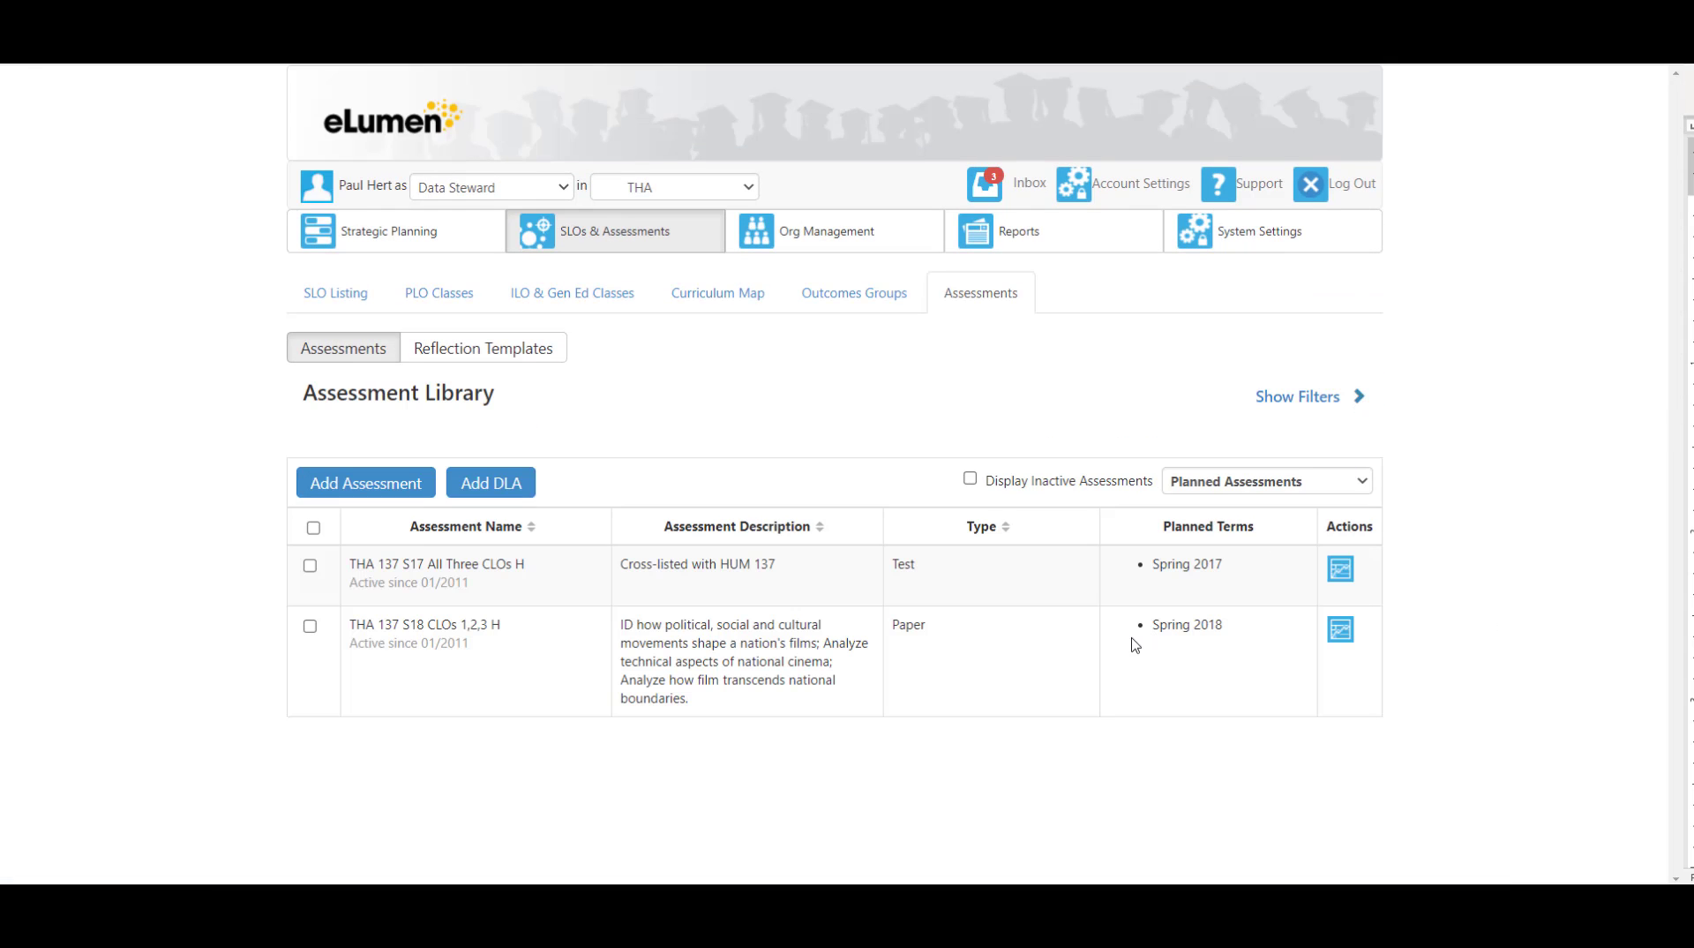
Clone the "THA 137 S18 CLOs 1,2,3 H" assessment.
click(939, 672)
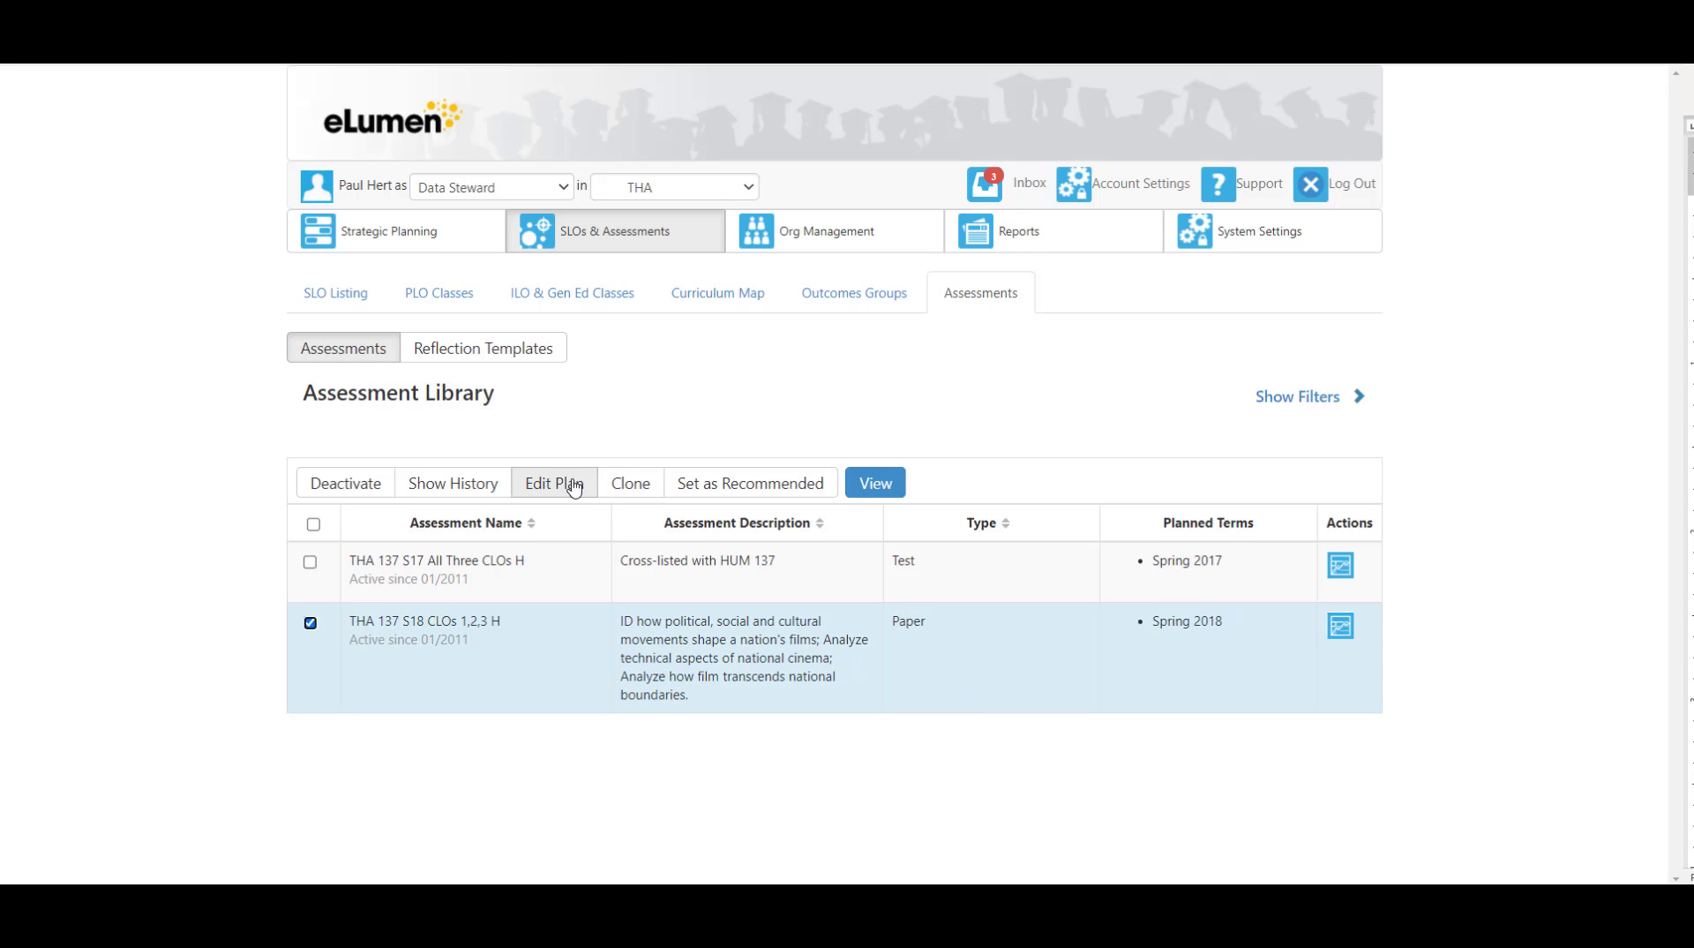
click(628, 485)
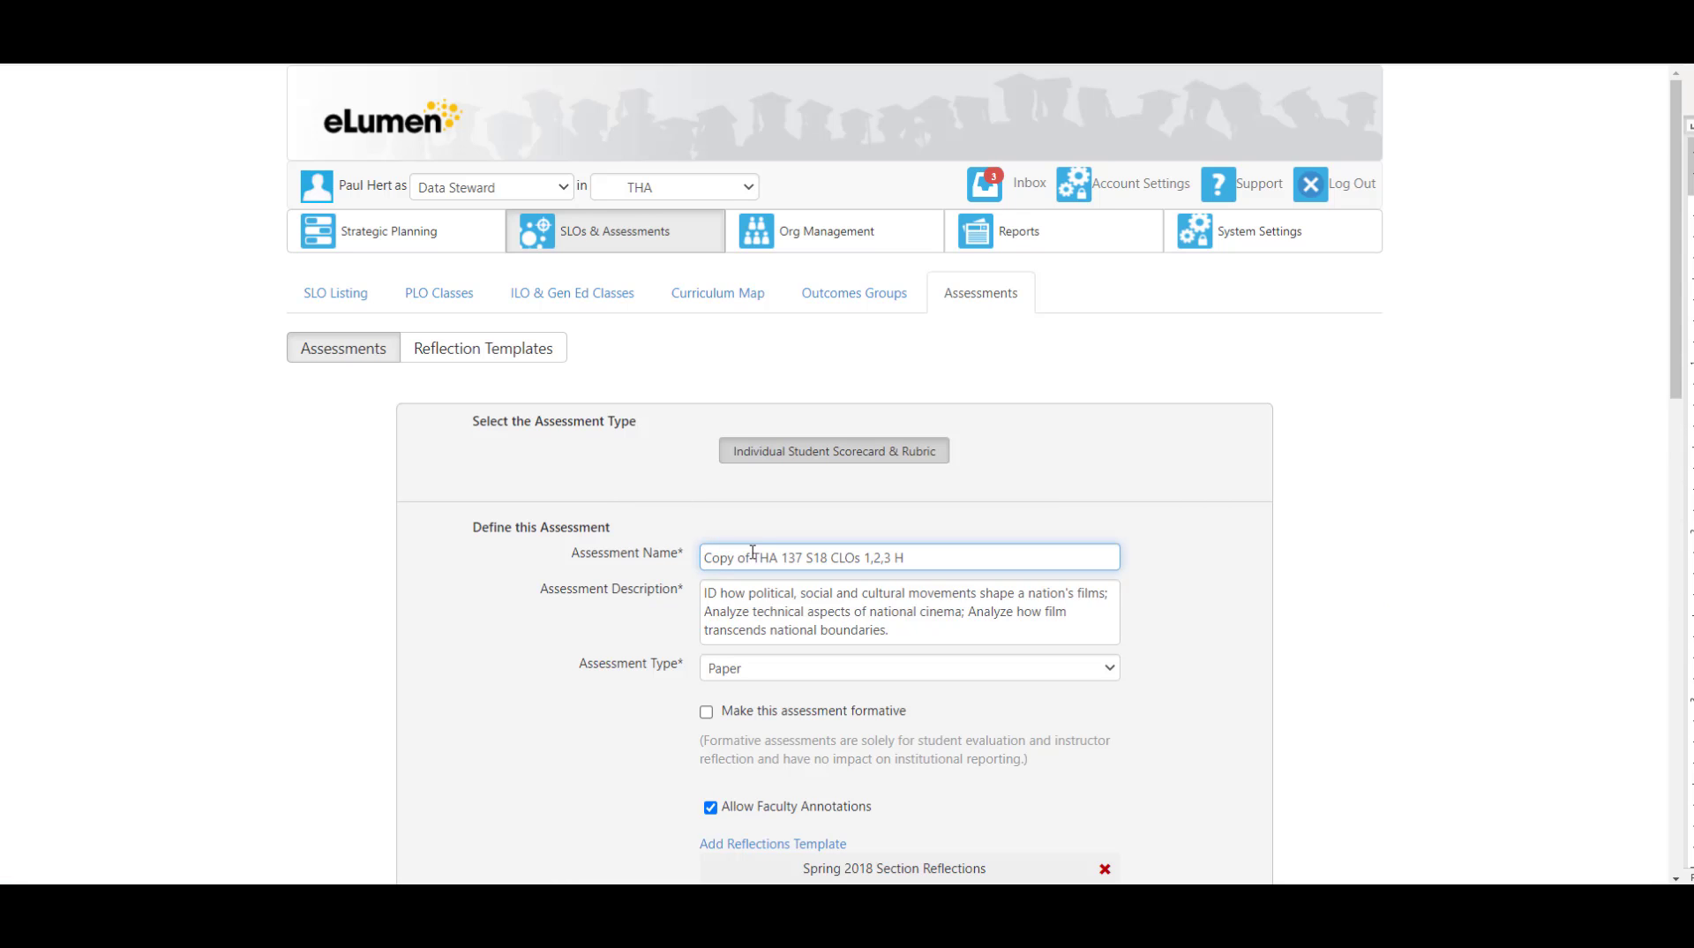
Rename the cloned assessment as "THA 137 S21 CLOs 1,2,3 H".
key(BackSpace)
key(BackSpace)
key(BackSpace)
key(BackSpace)
key(BackSpace)
key(BackSpace)
key(BackSpace)
key(BackSpace)
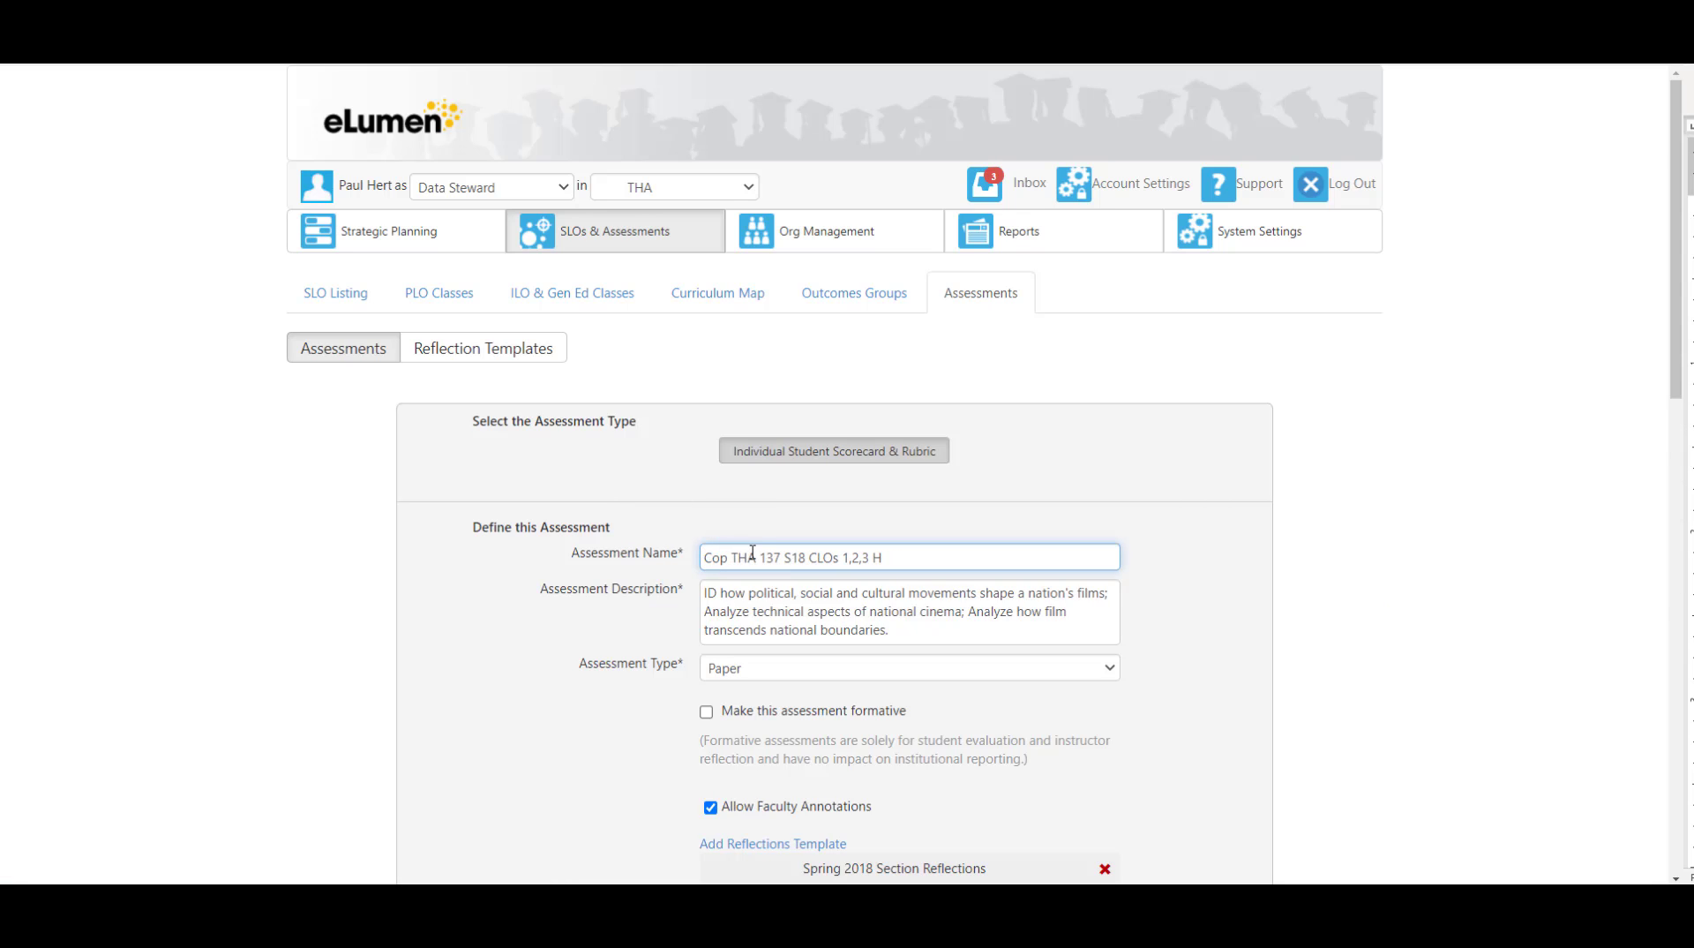
key(BackSpace)
key(Delete)
key(Delete)
text(21)
Disallow faculty annotations on the cloned assessment.
scroll(918, 559, down, 1)
scroll(918, 560, down, 1)
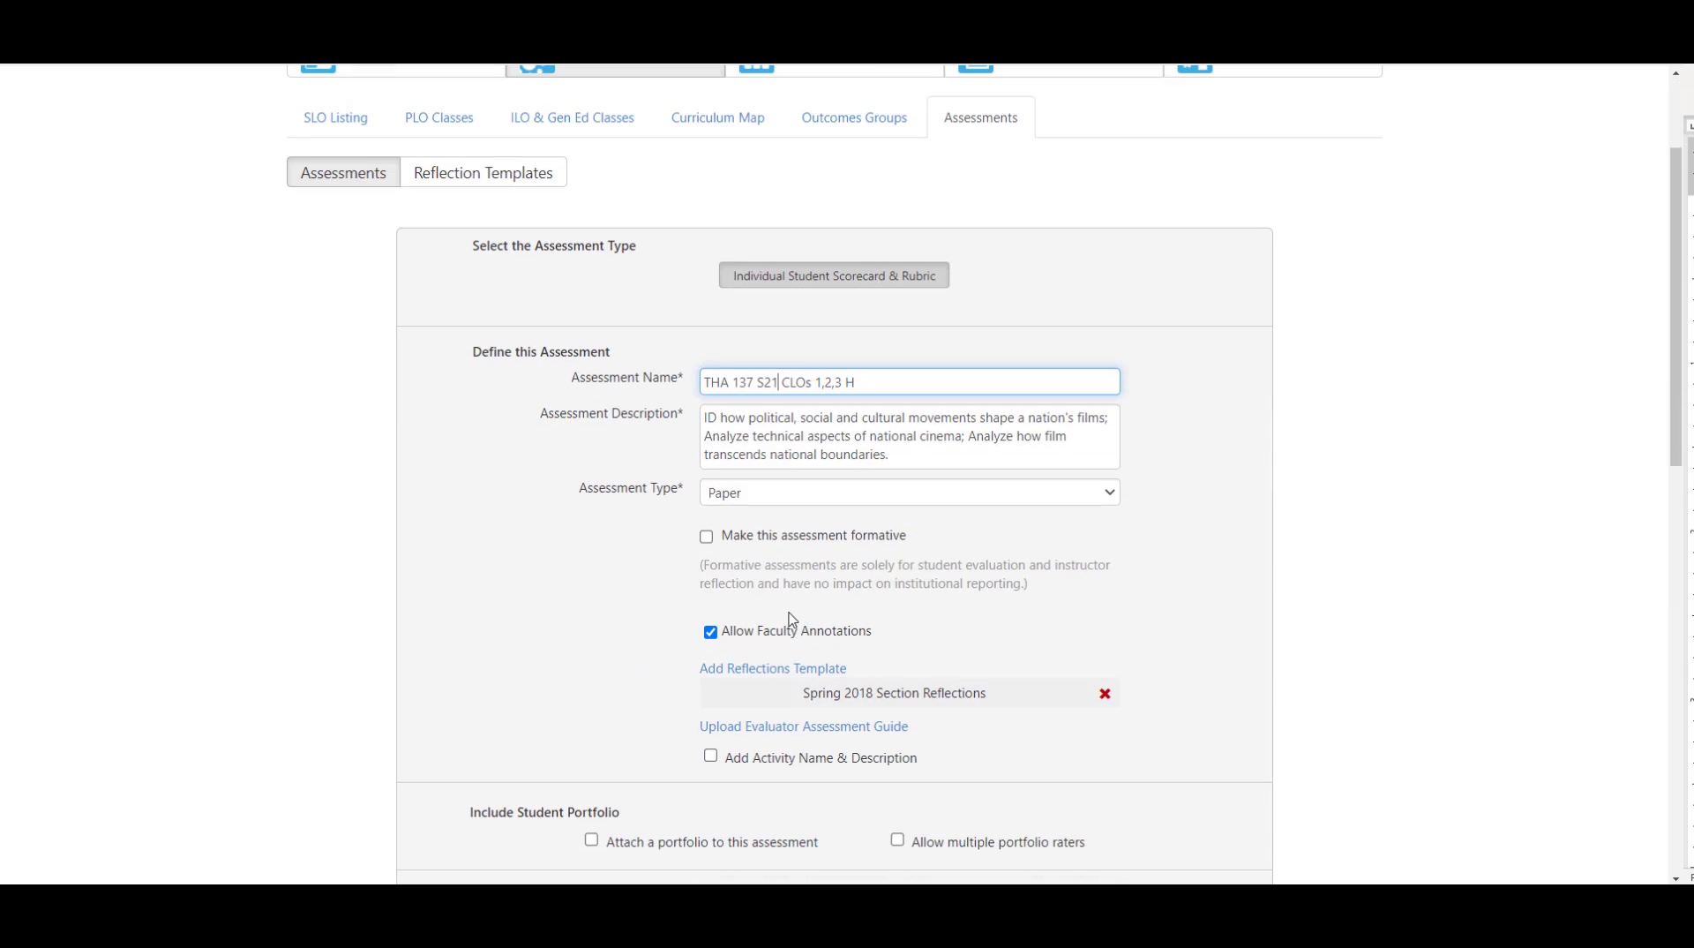
click(711, 633)
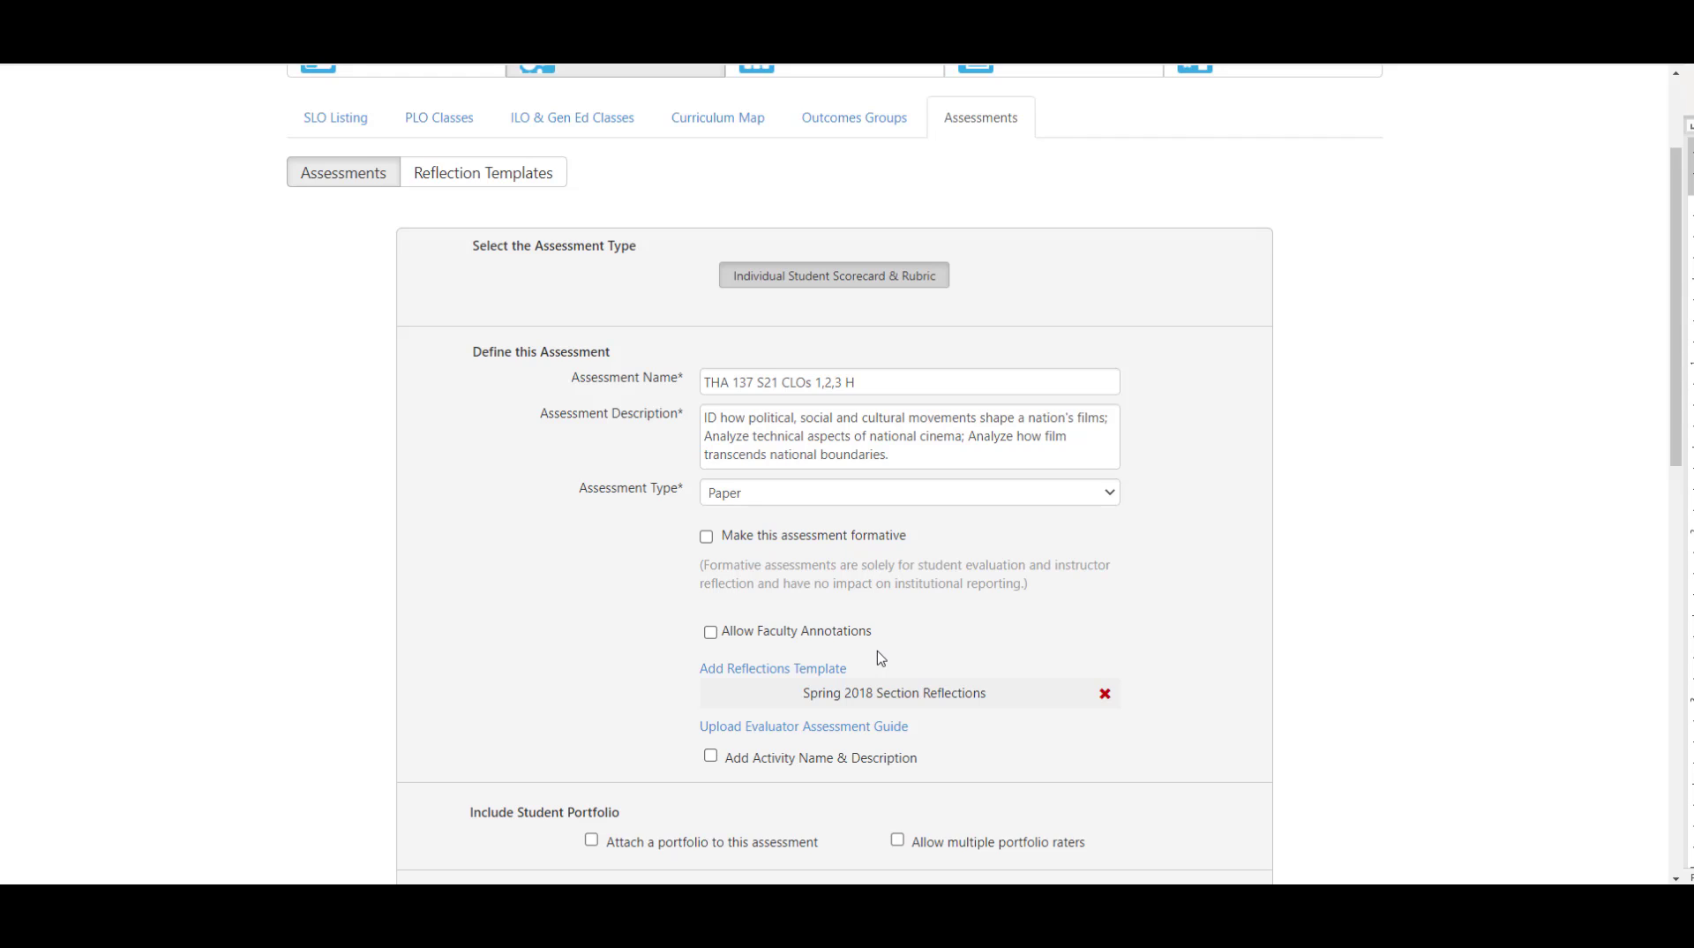
Replace the assessment's reflections template with Spring 2021 Section Reflections.
scroll(881, 658, down, 2)
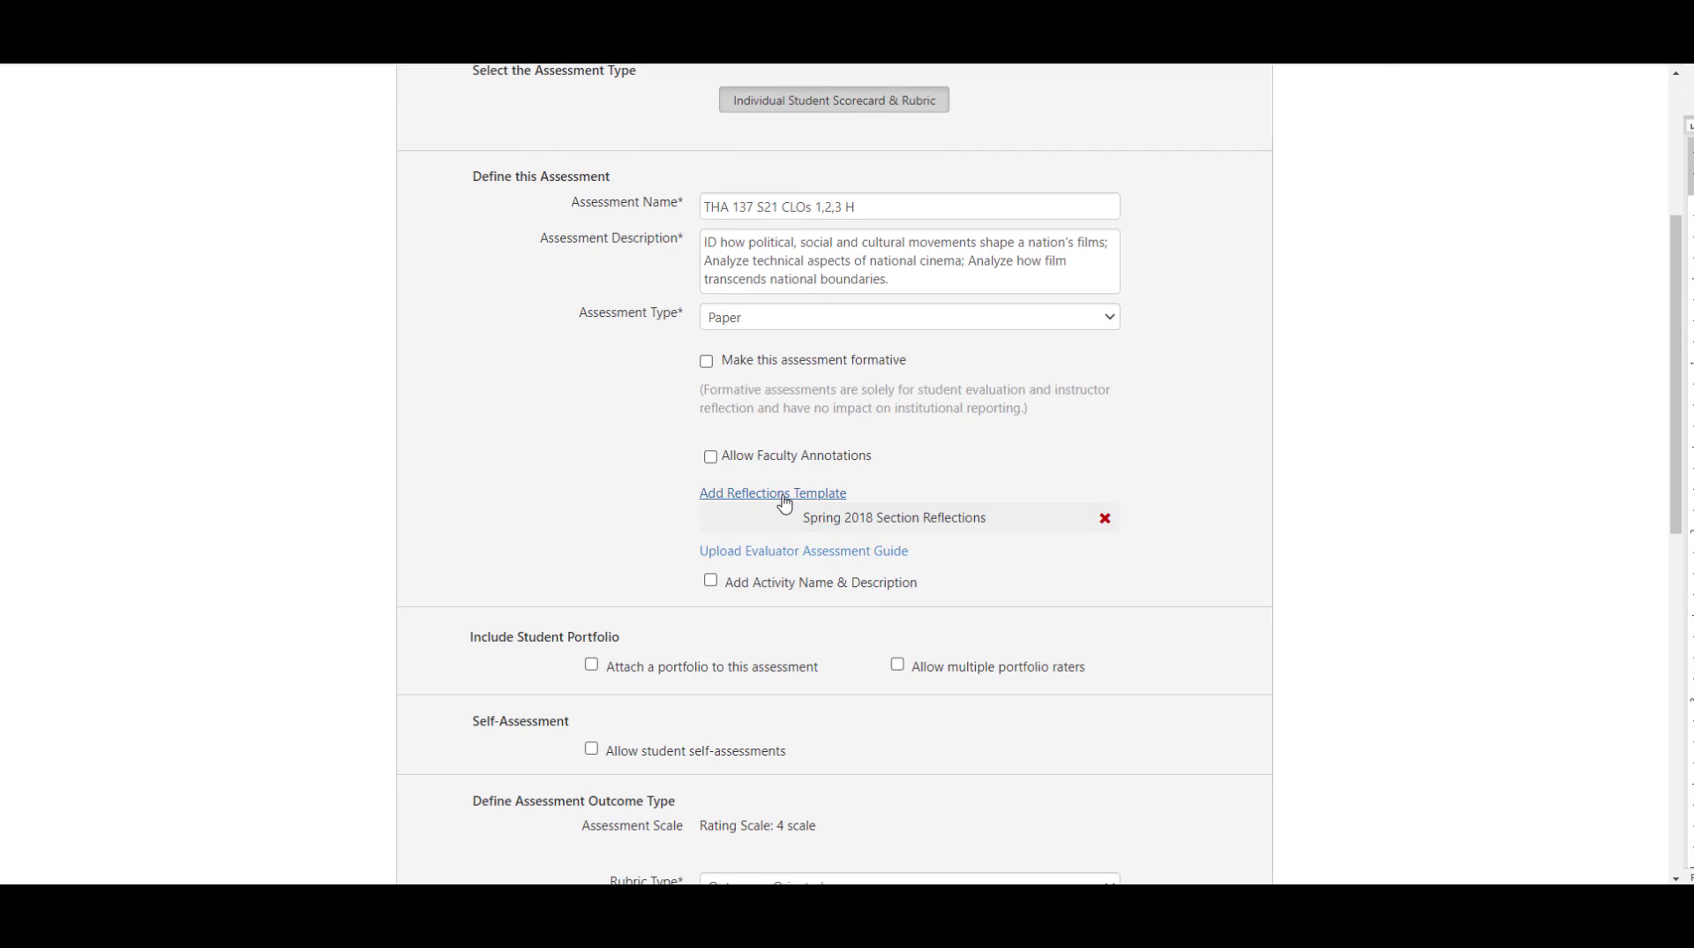
click(785, 501)
scroll(732, 538, down, 5)
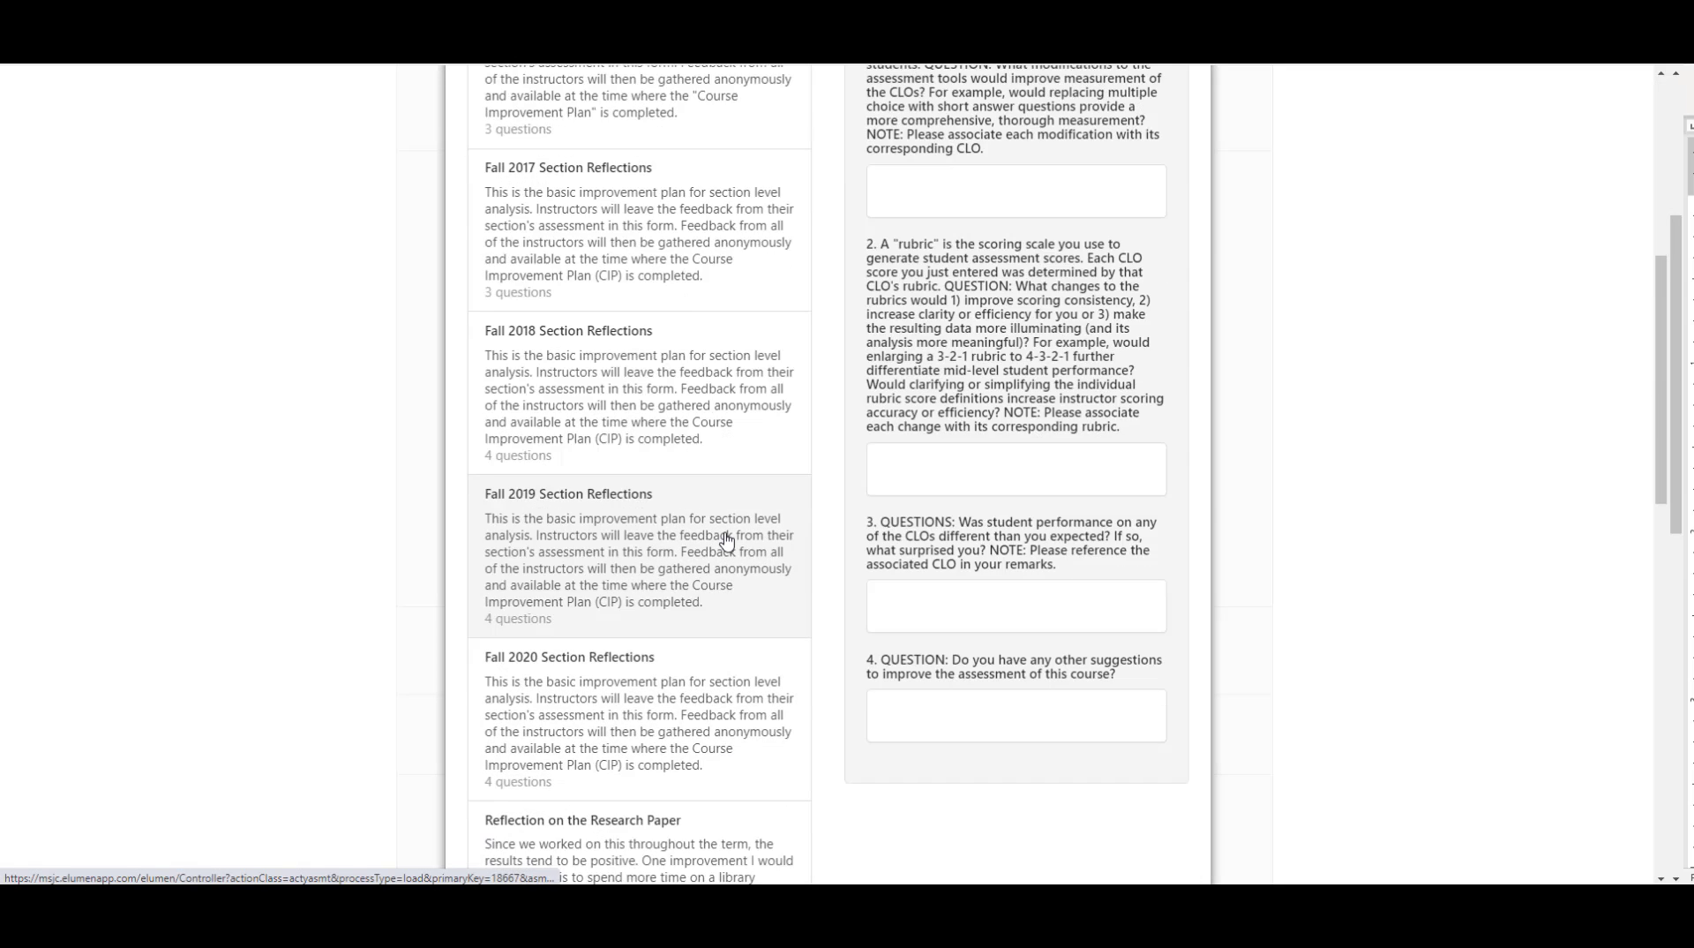
scroll(724, 538, down, 12)
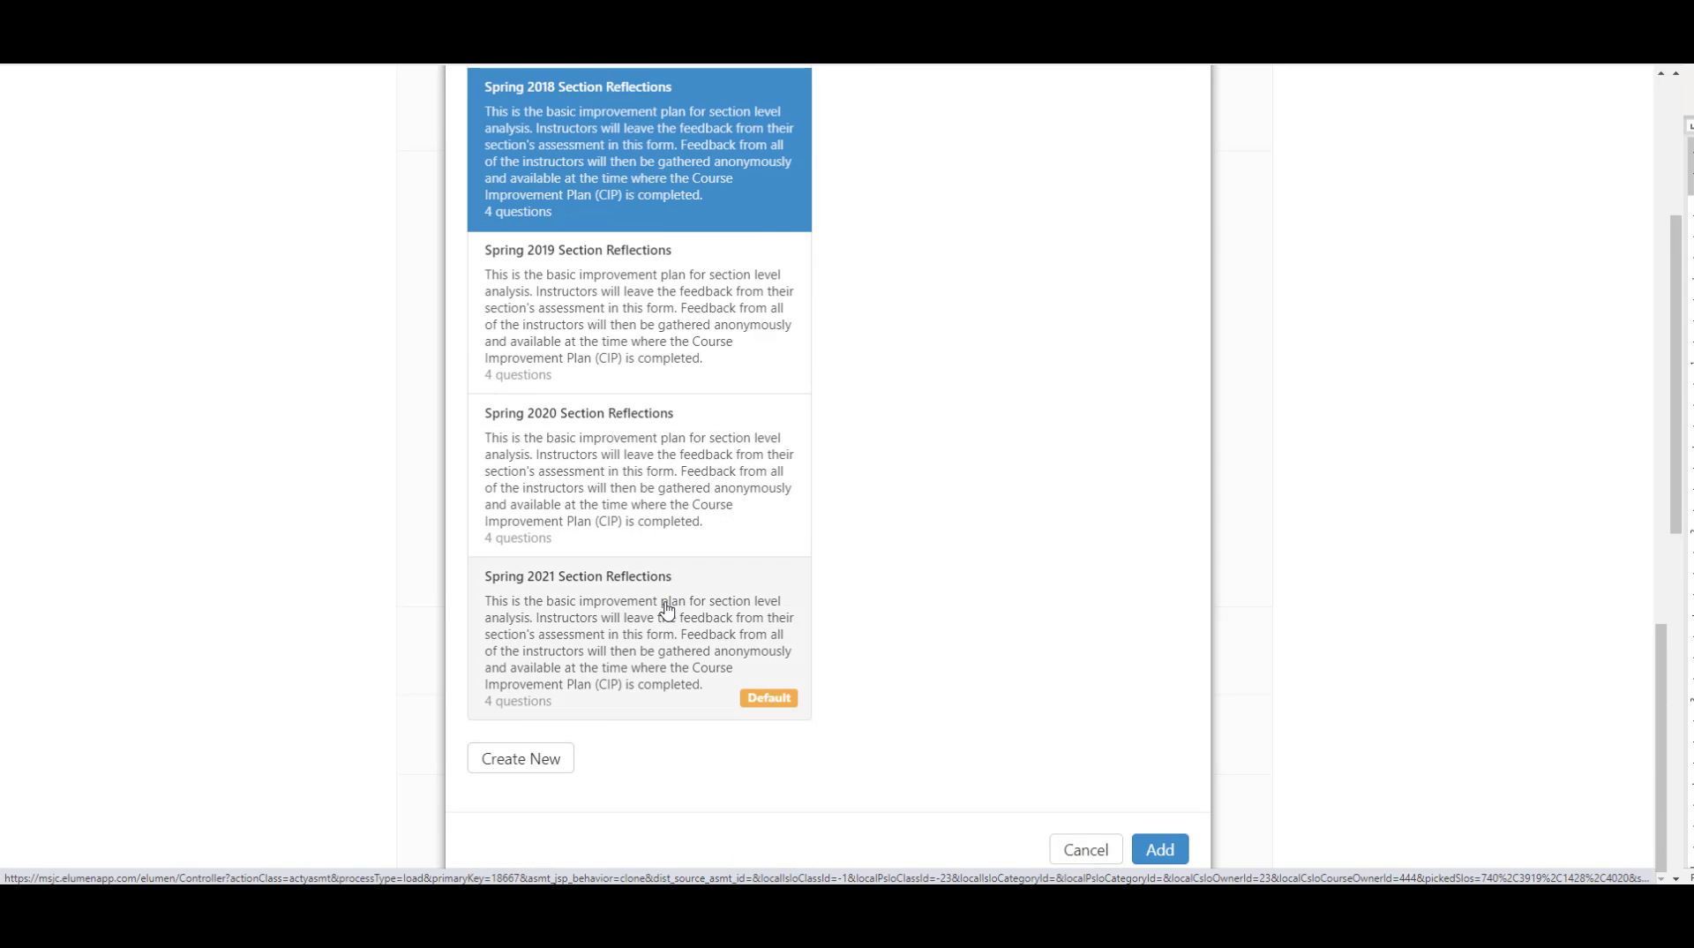
click(666, 609)
click(1158, 849)
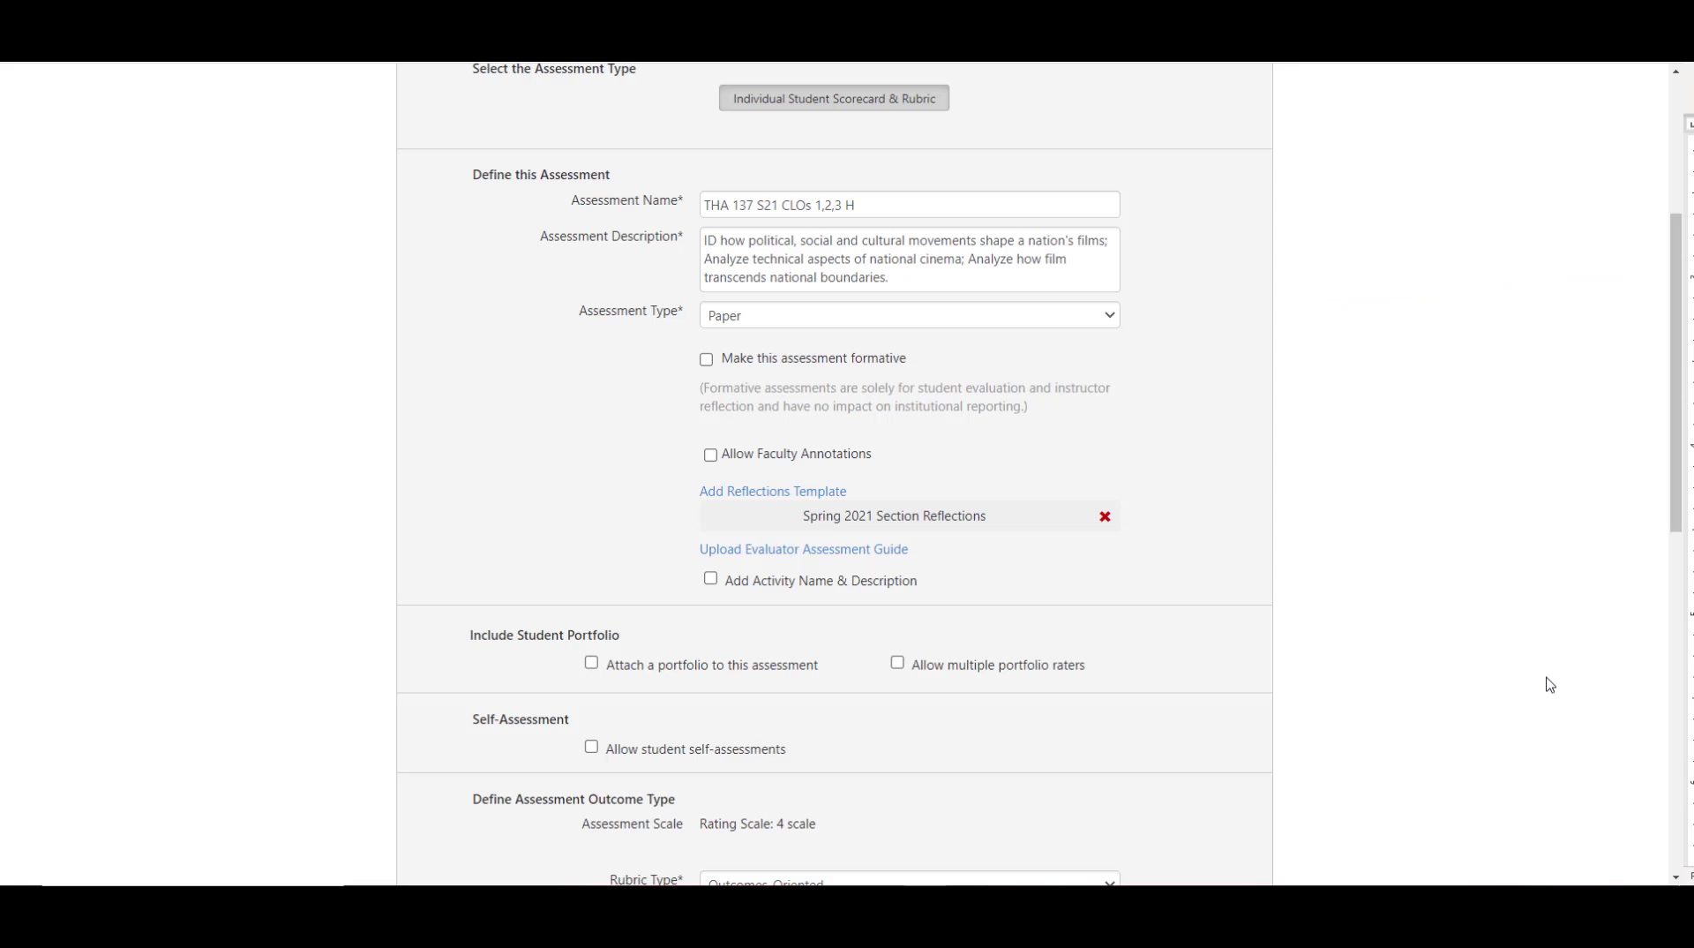
Review the remaining settings and the CLO rubric of the cloned assessment and save it.
scroll(1551, 685, down, 8)
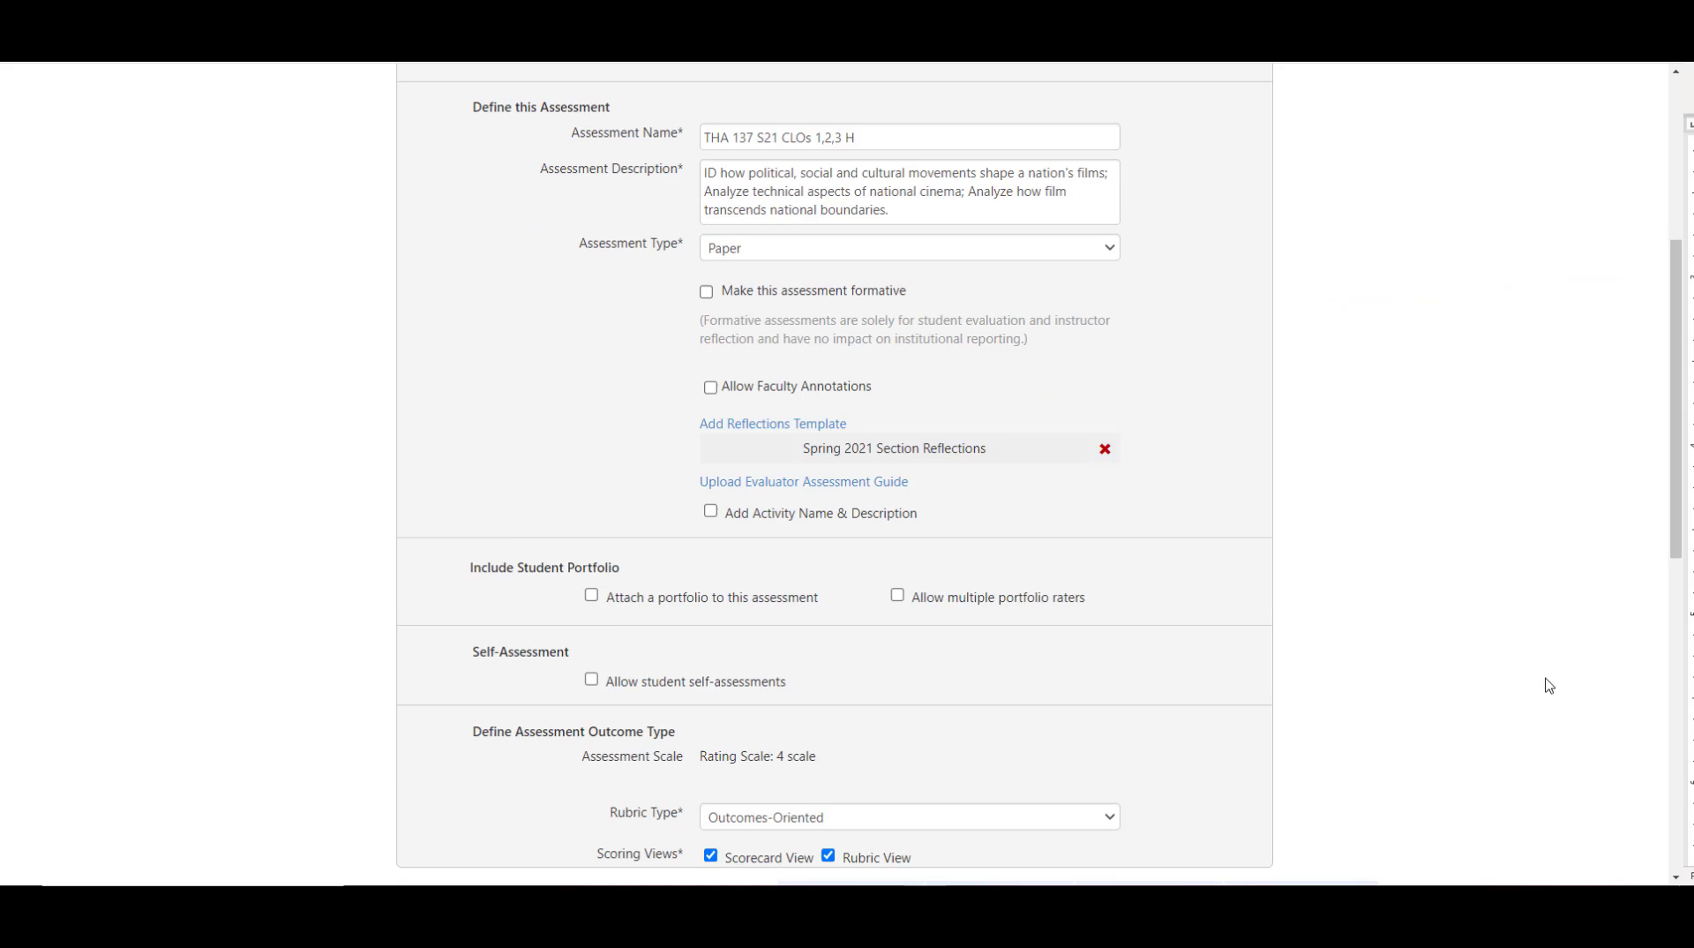
scroll(1548, 686, down, 2)
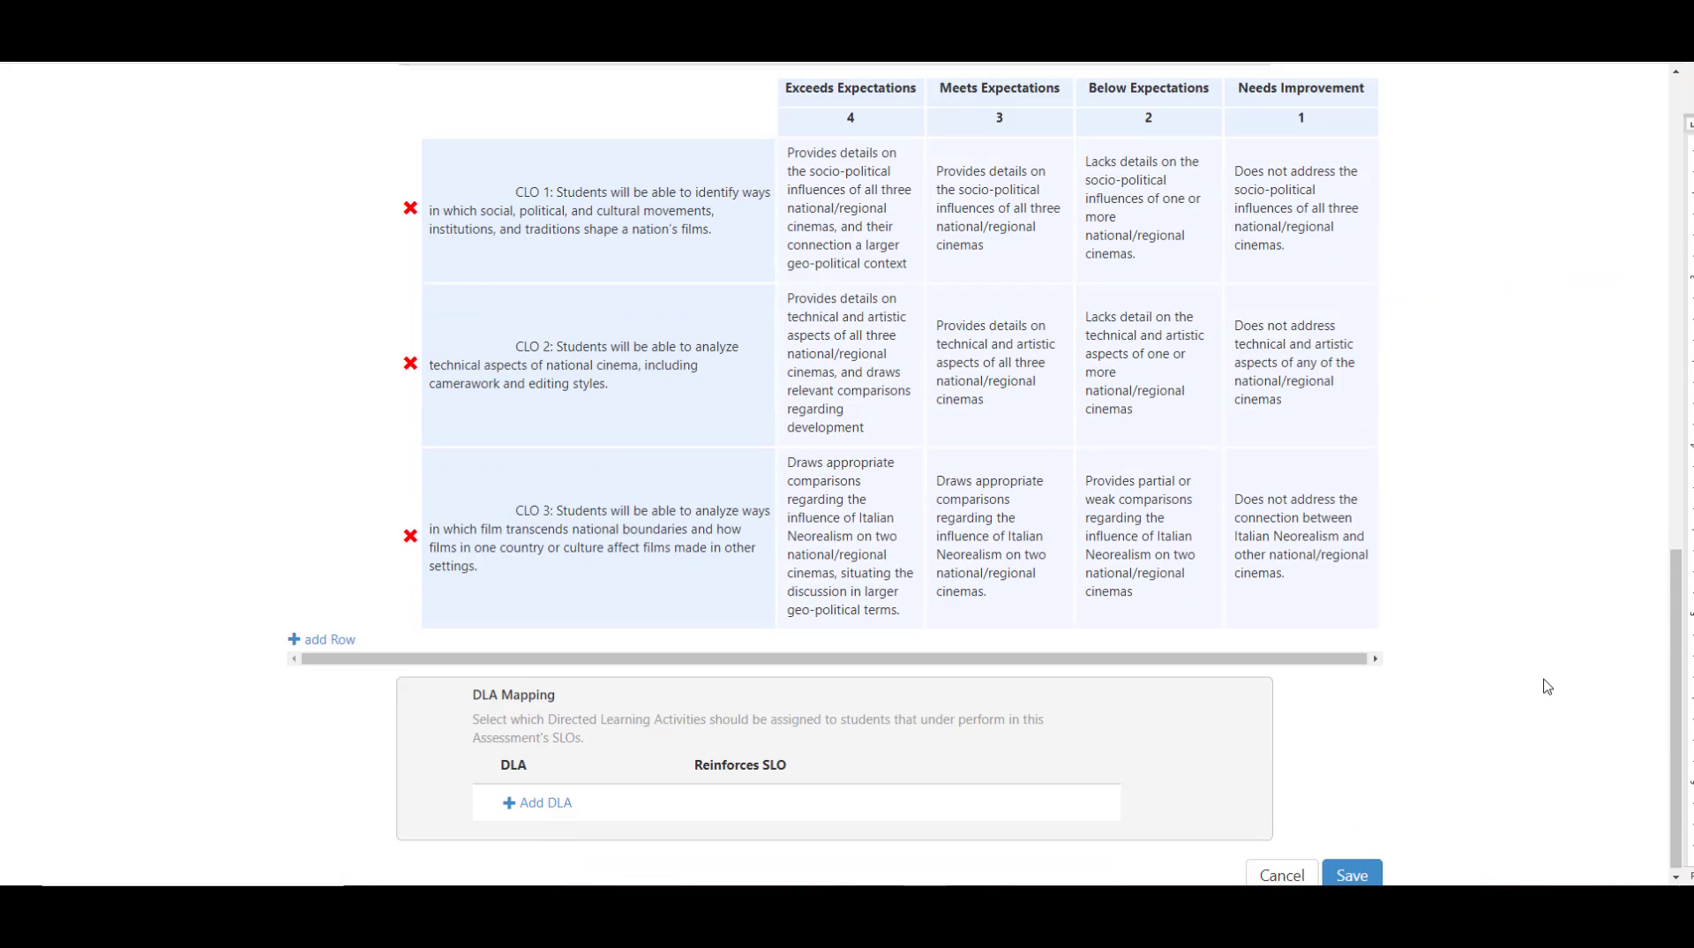
click(1367, 878)
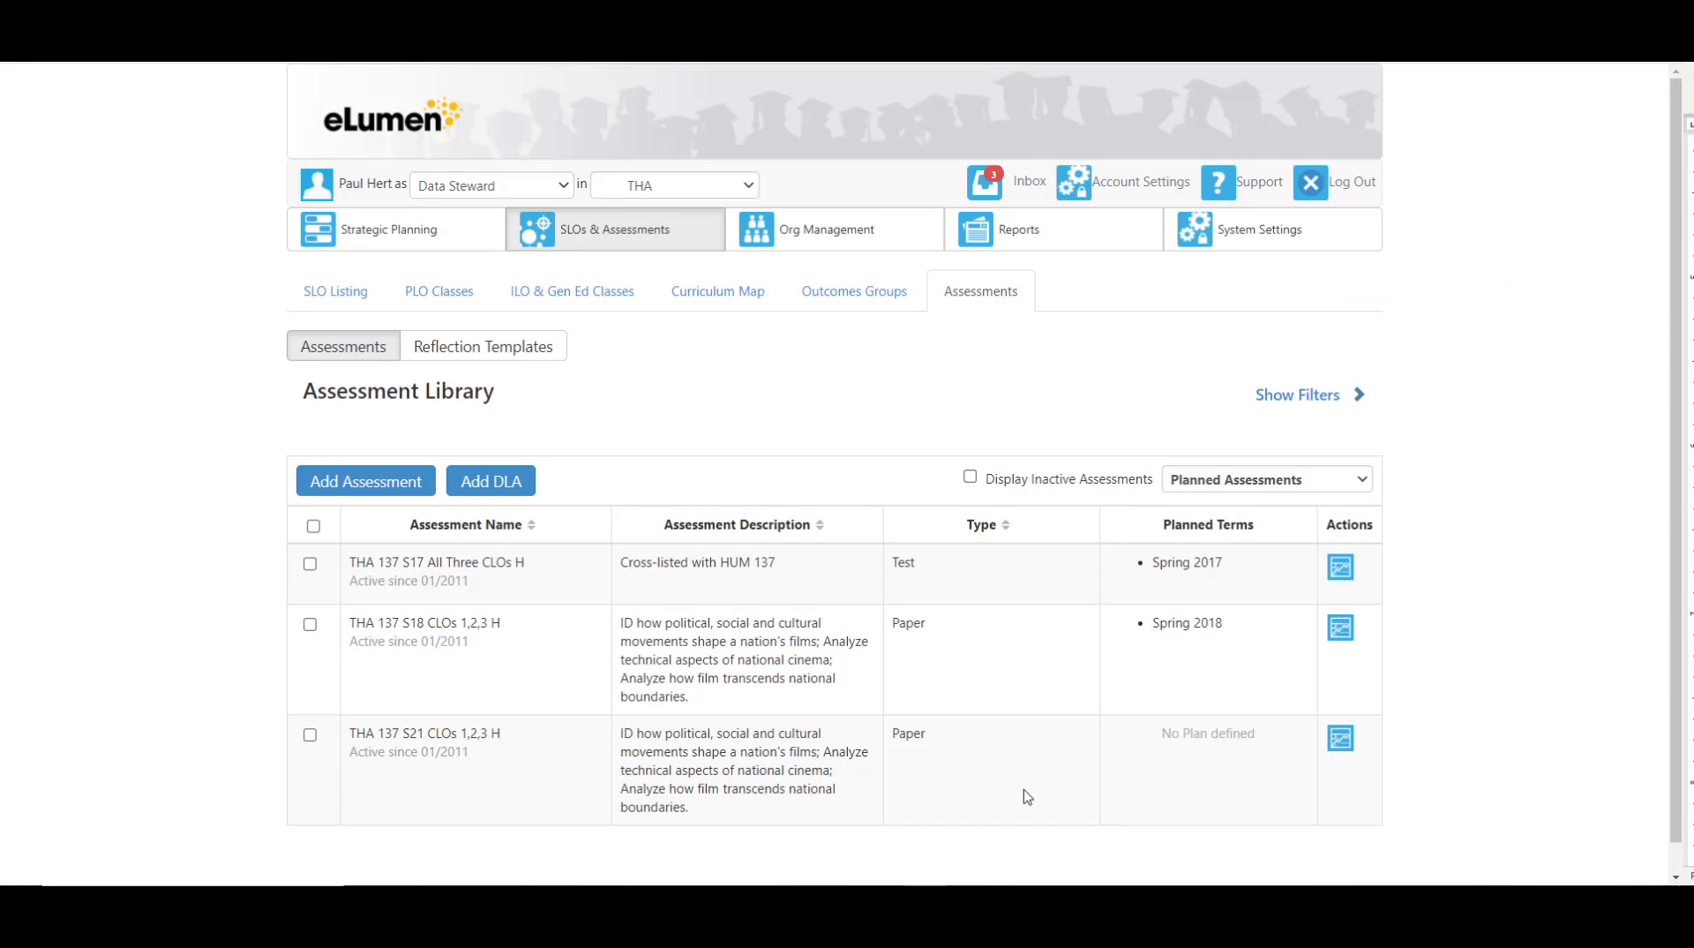
Start planning the "THA 137 S21 CLOs 1,2,3 H" assessment and assign it to THA137 Intro to World Cinema in Spring 2021.
click(1023, 797)
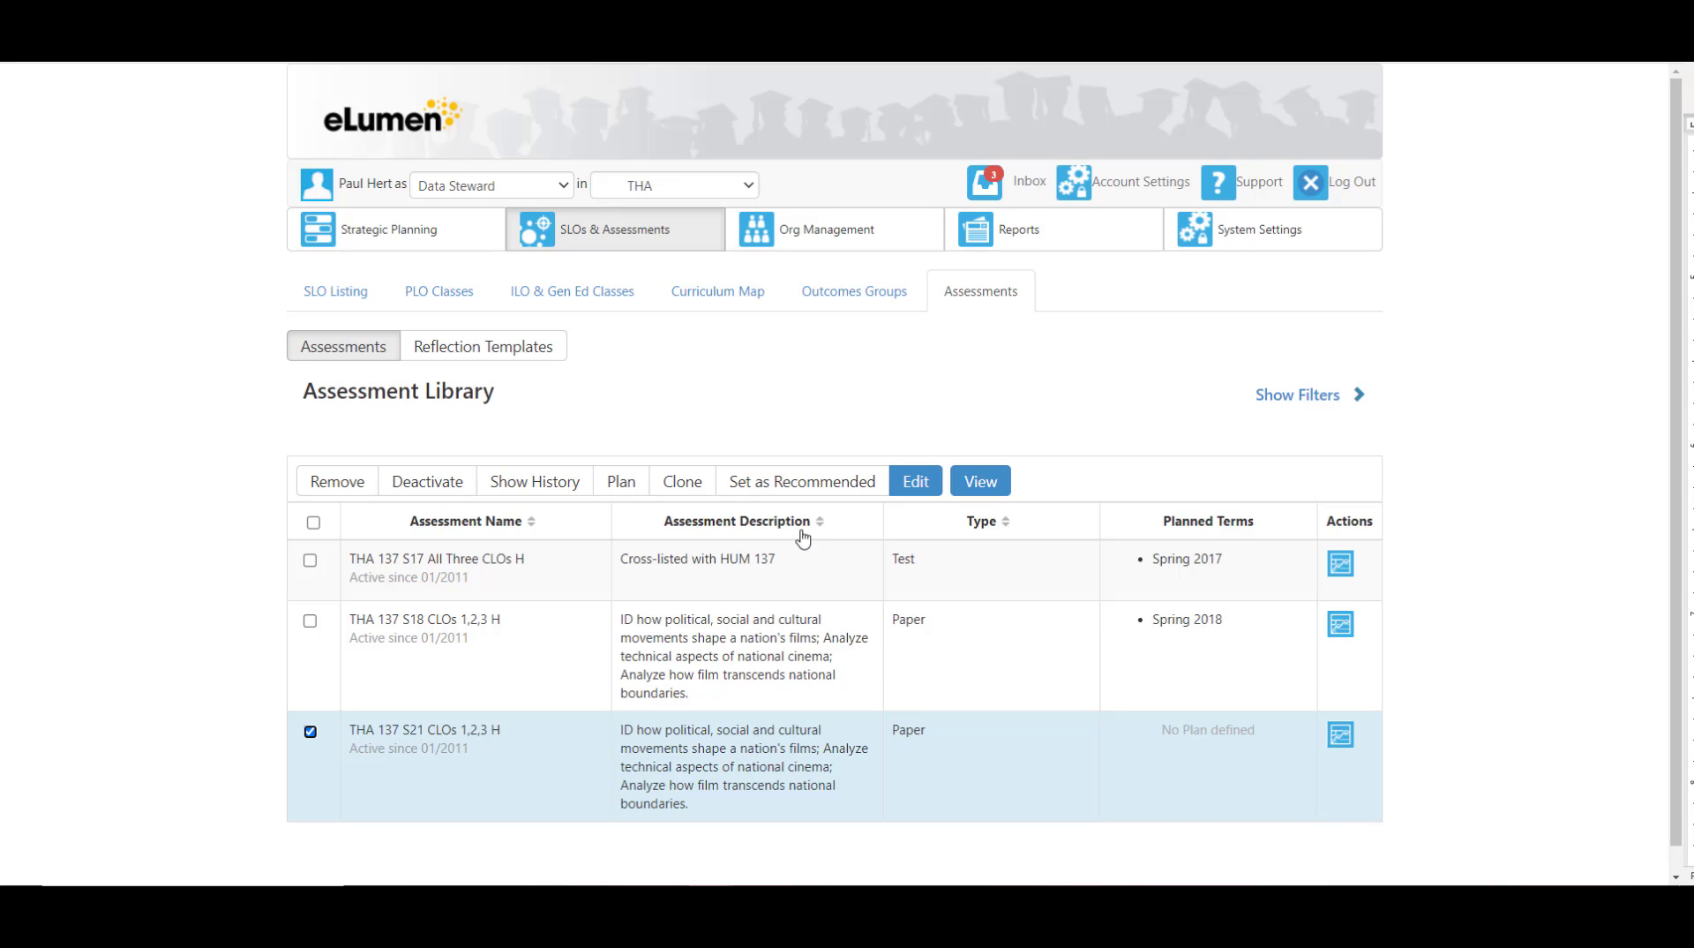
click(617, 486)
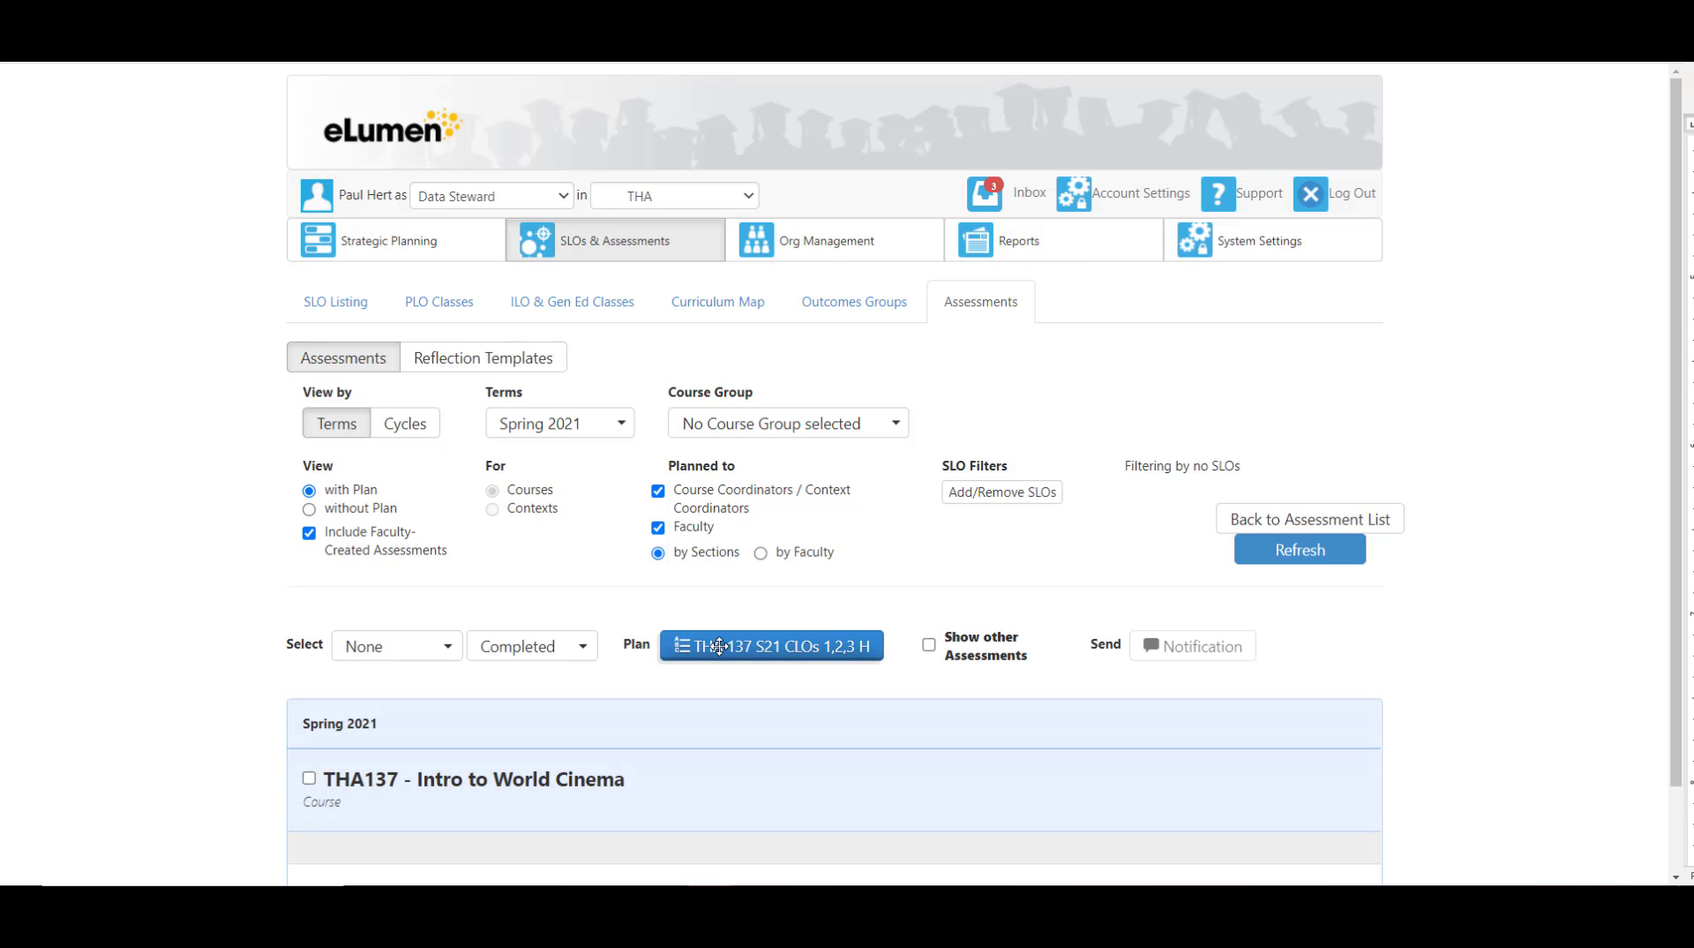
scroll(836, 642, down, 2)
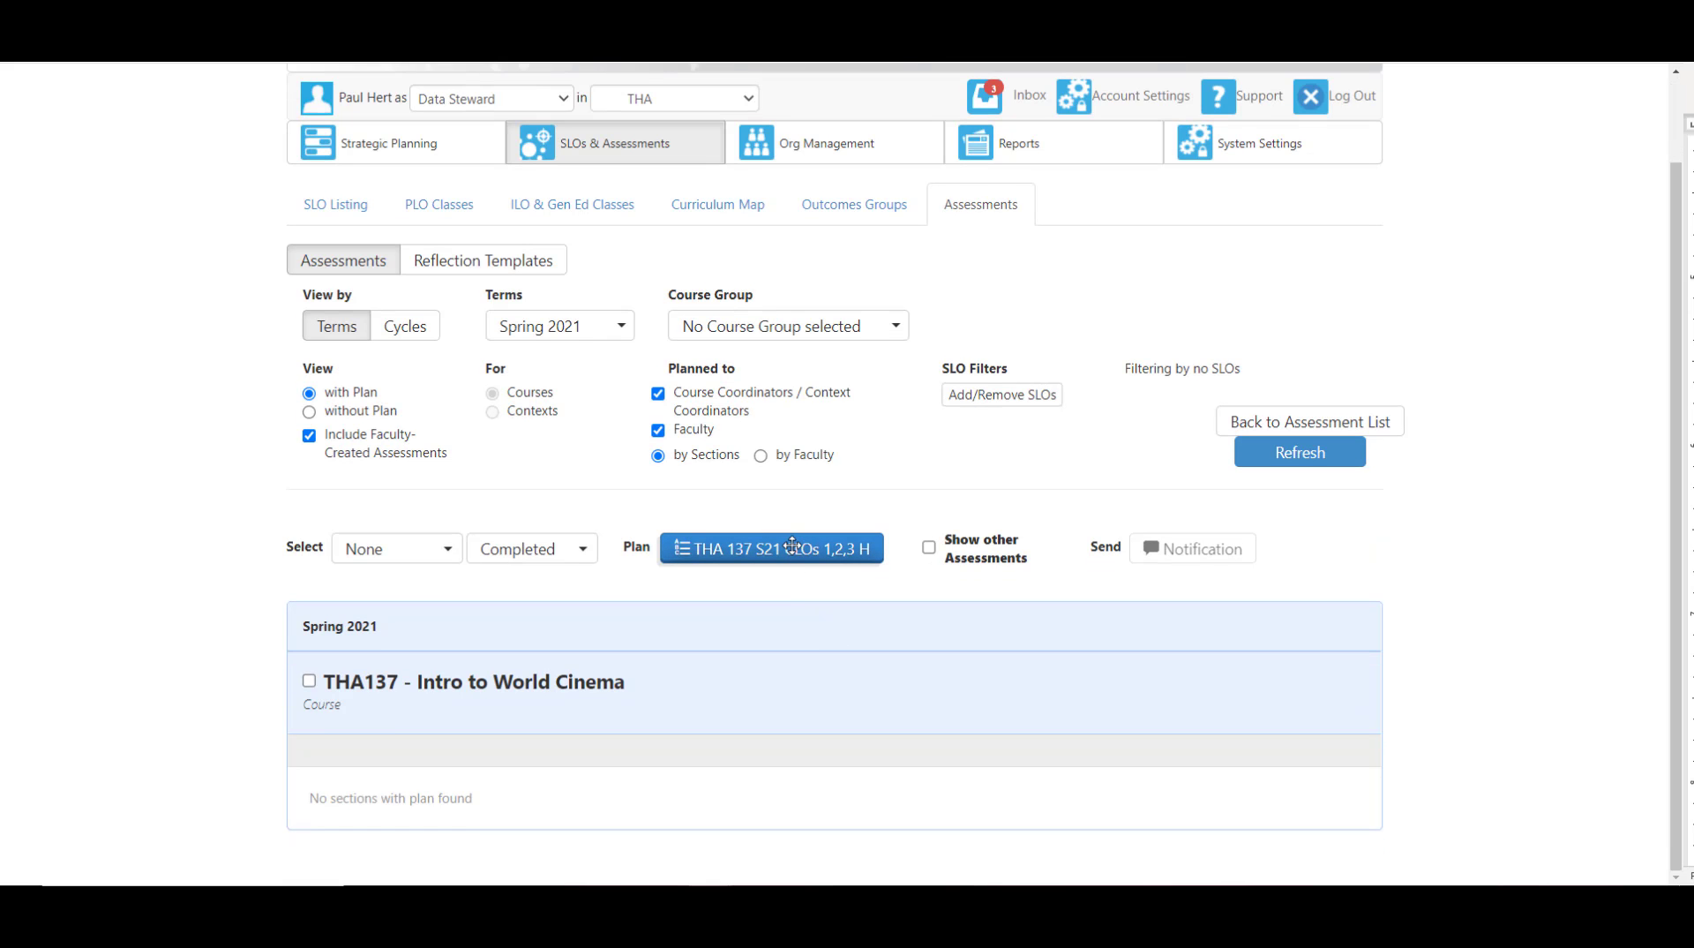
drag(776, 547, 687, 780)
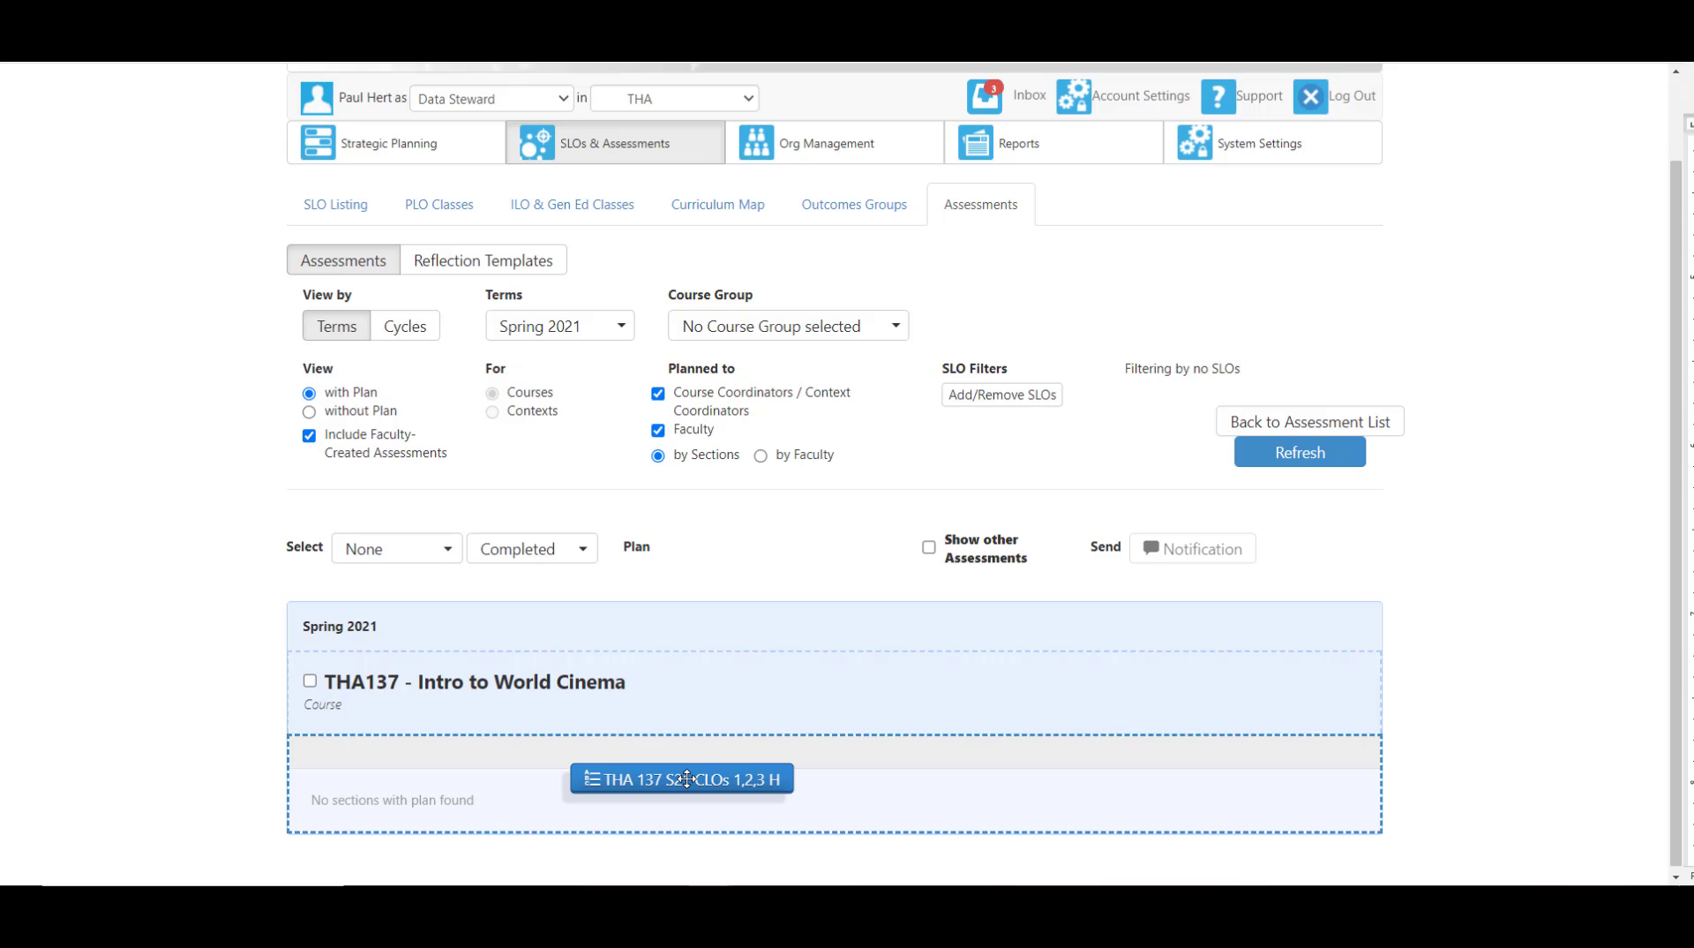
drag(687, 780, 687, 780)
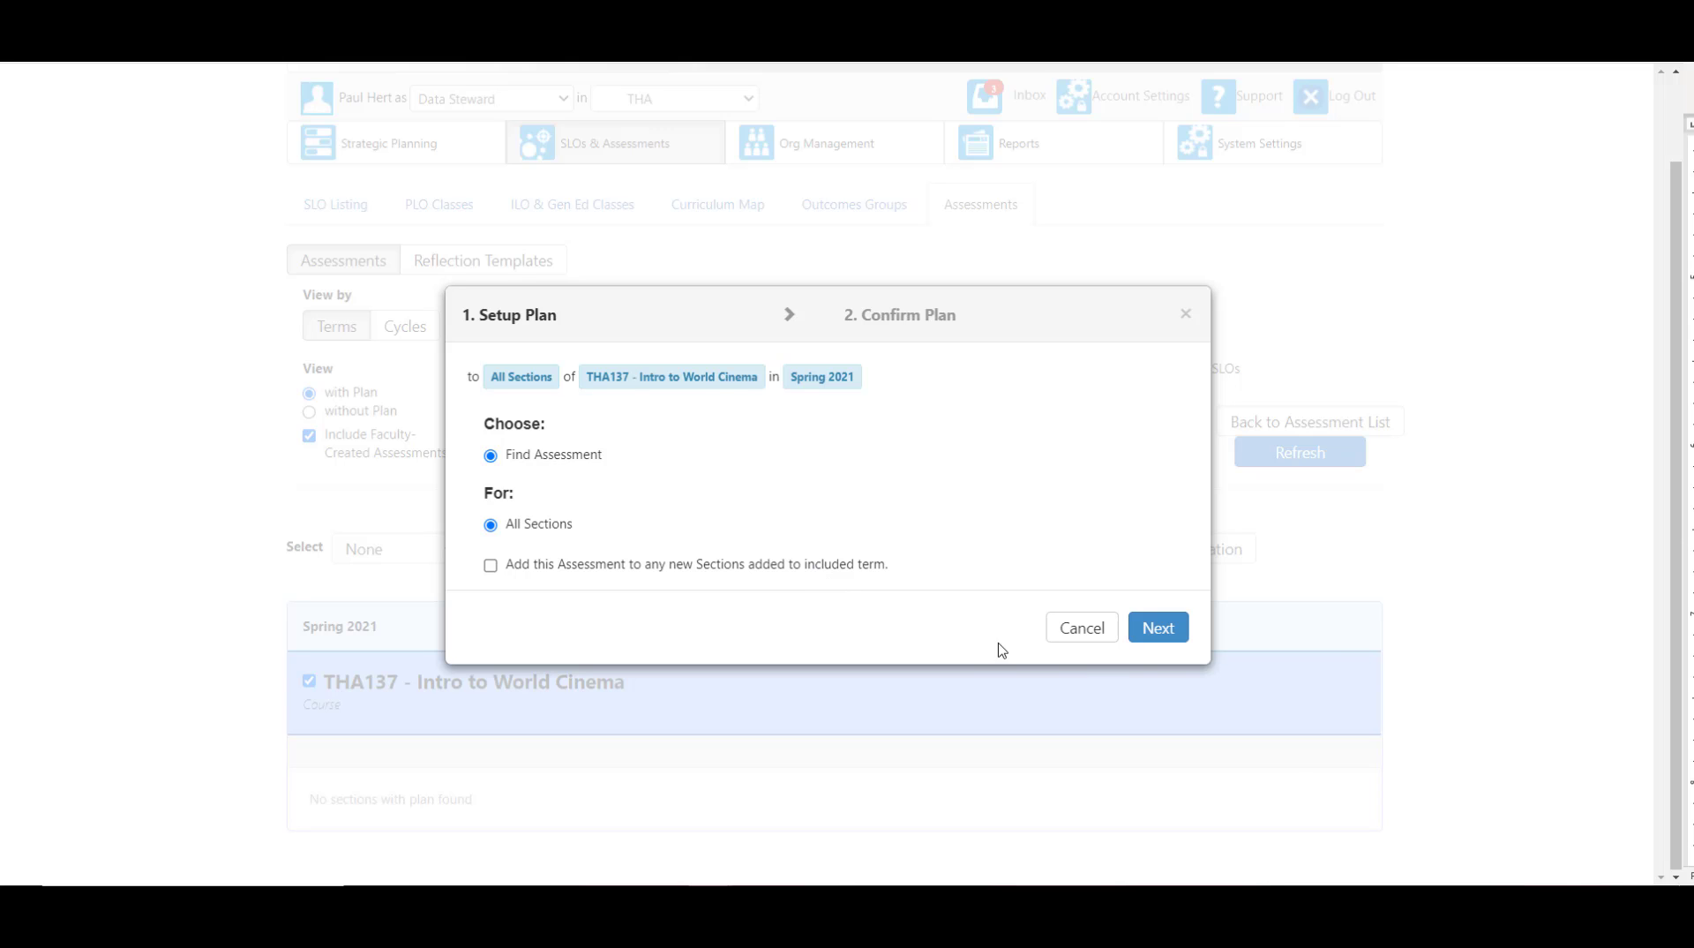
Set the plan up for all sections, turn off notifications and alerts, and confirm it.
click(1151, 632)
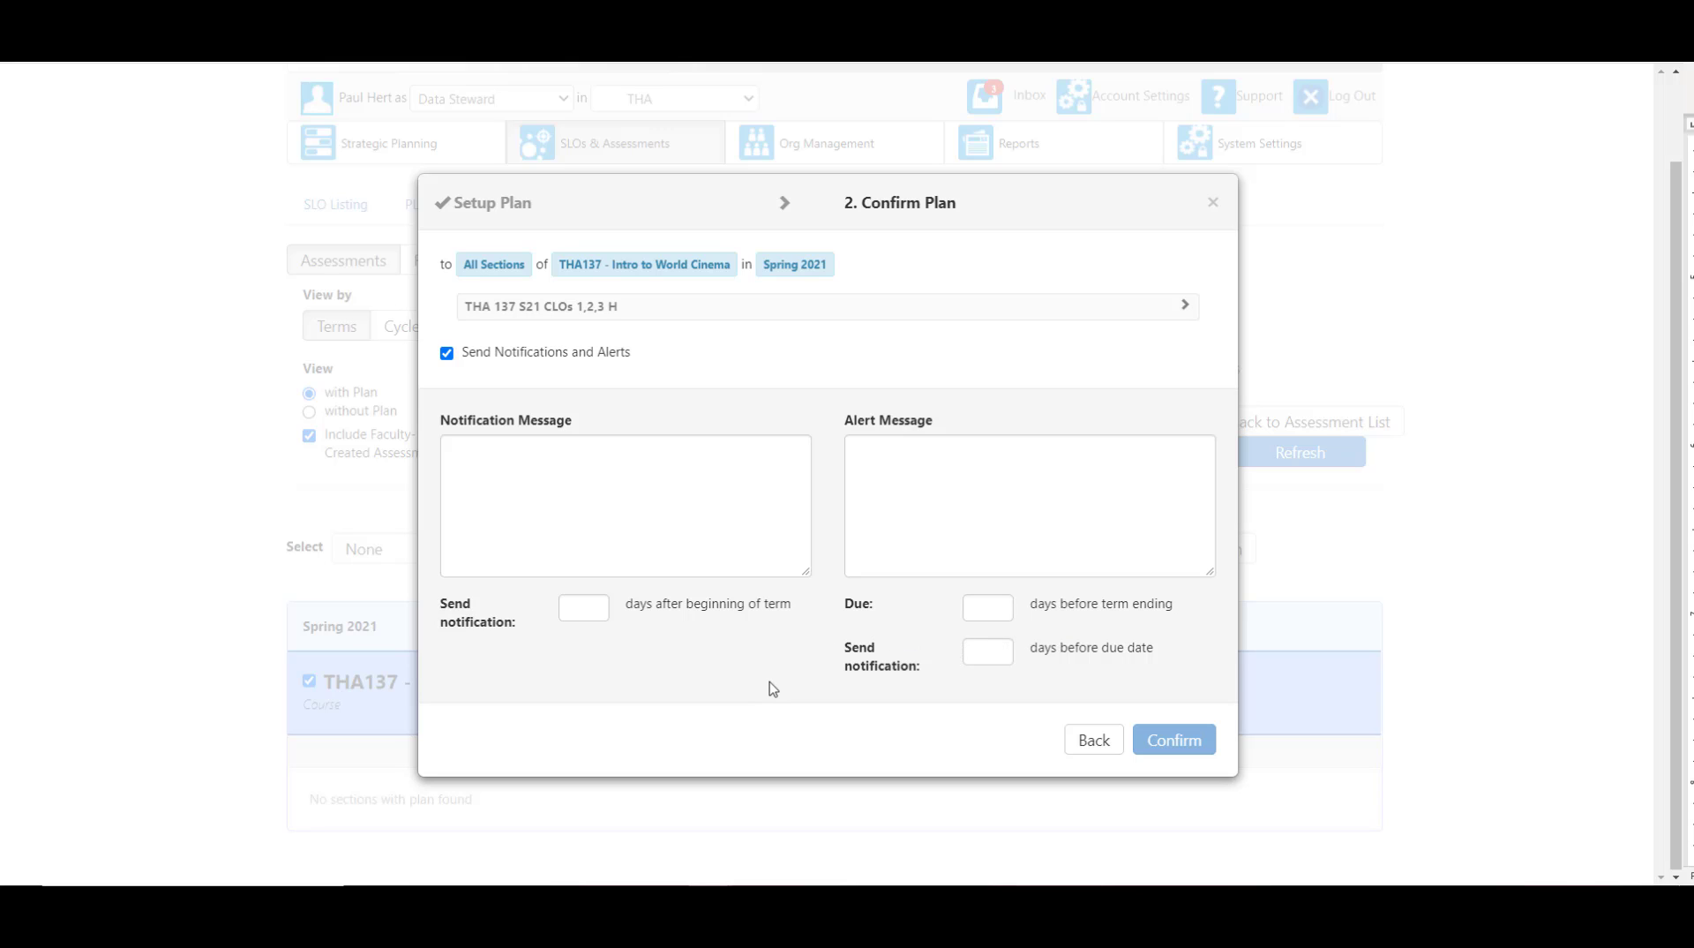
click(447, 354)
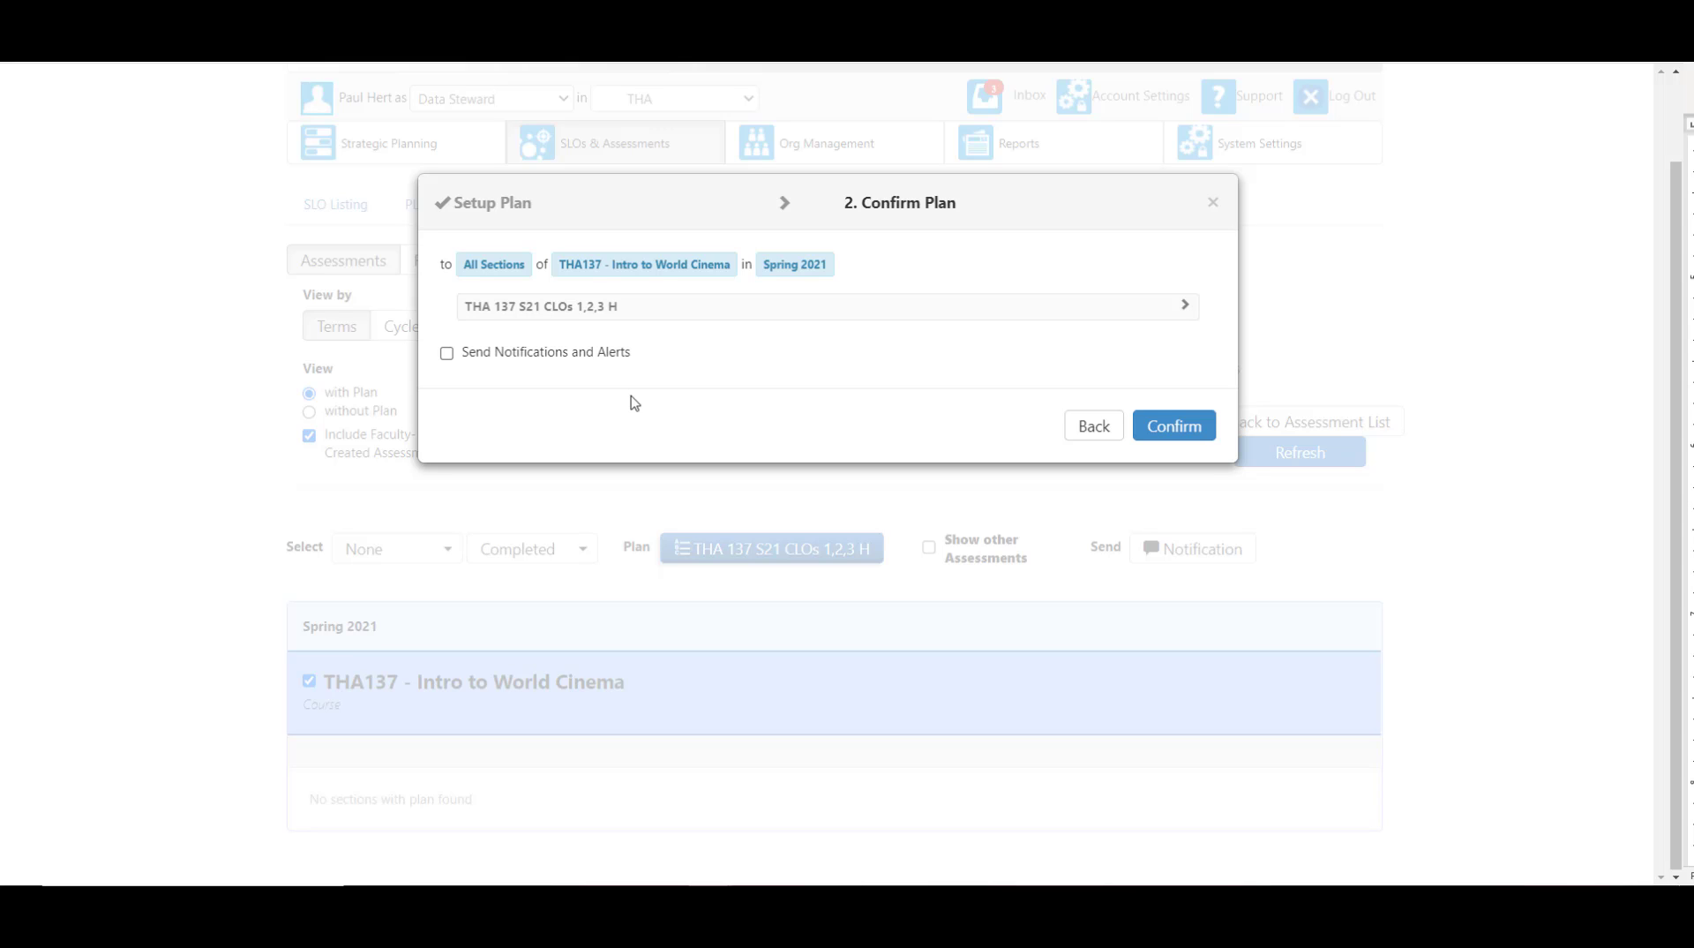
click(1159, 427)
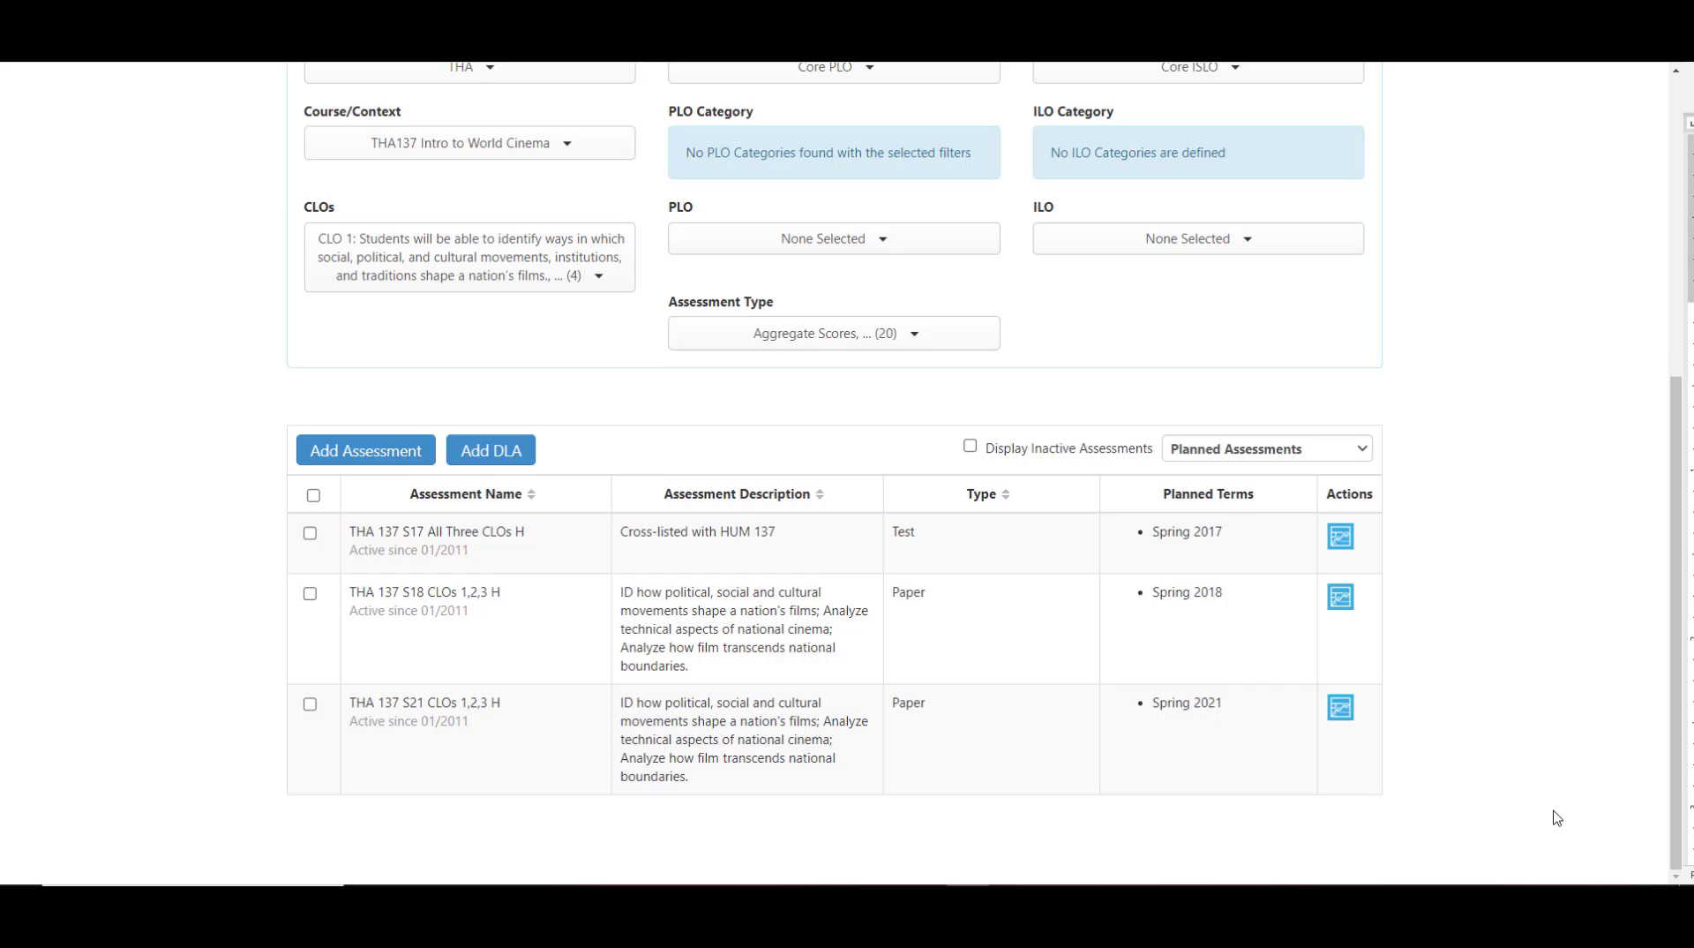
Open the Strategic Planning planner for THA in Spring 2021 and show the department's assessments by course.
scroll(1557, 818, up, 6)
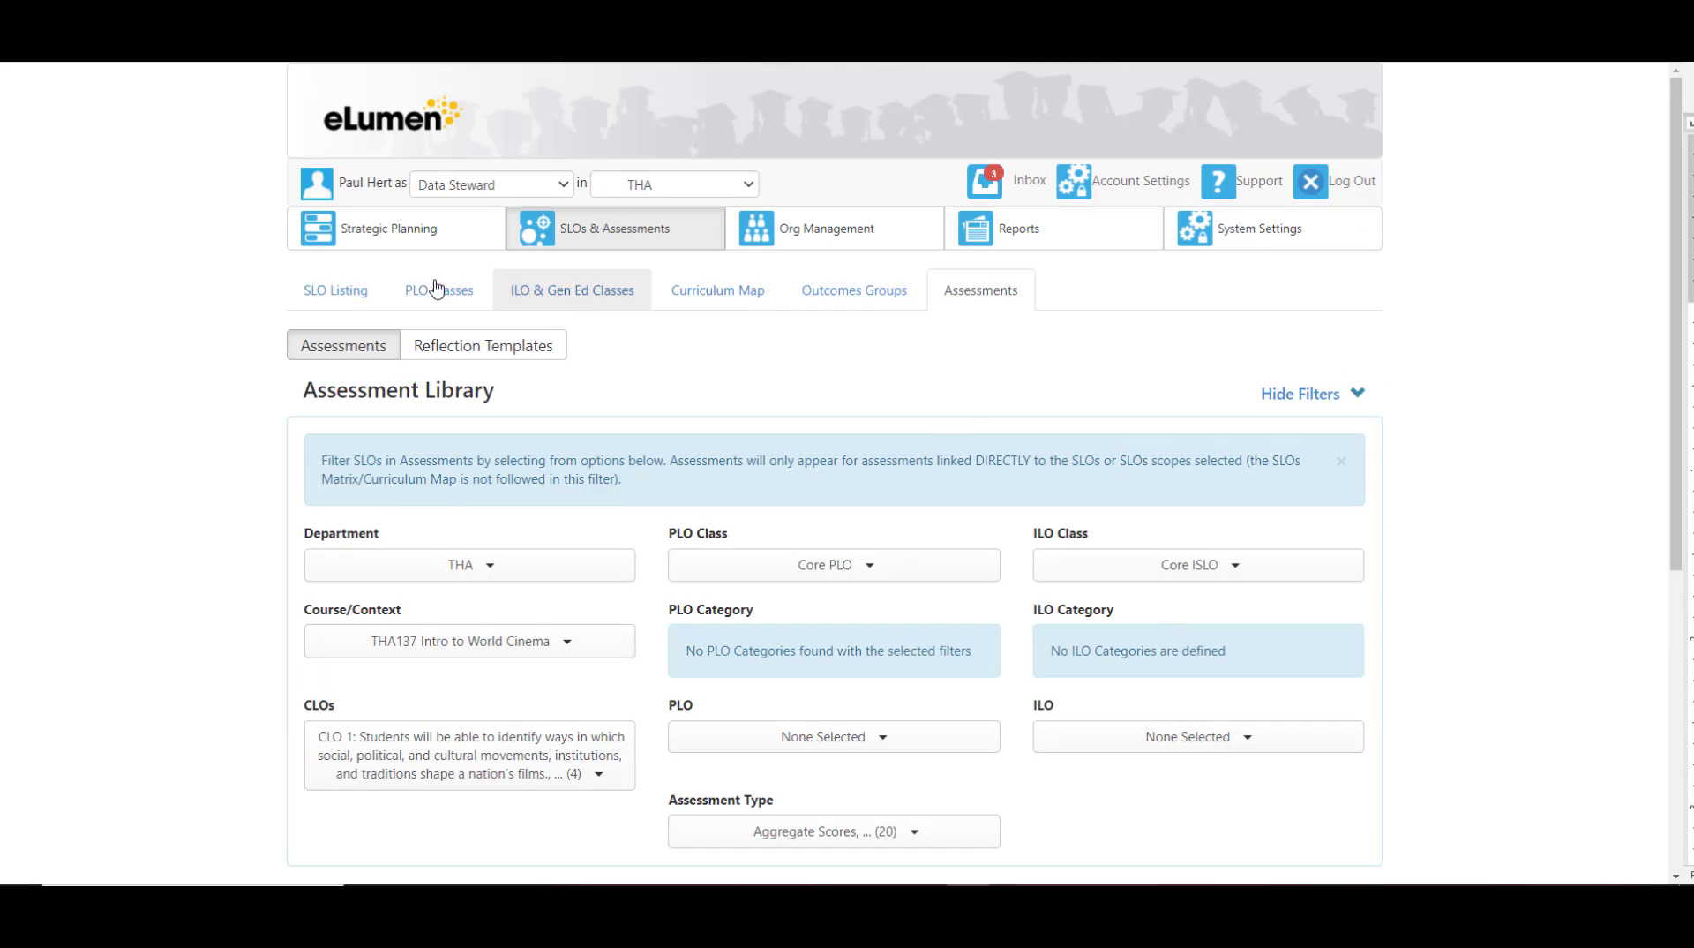
click(424, 245)
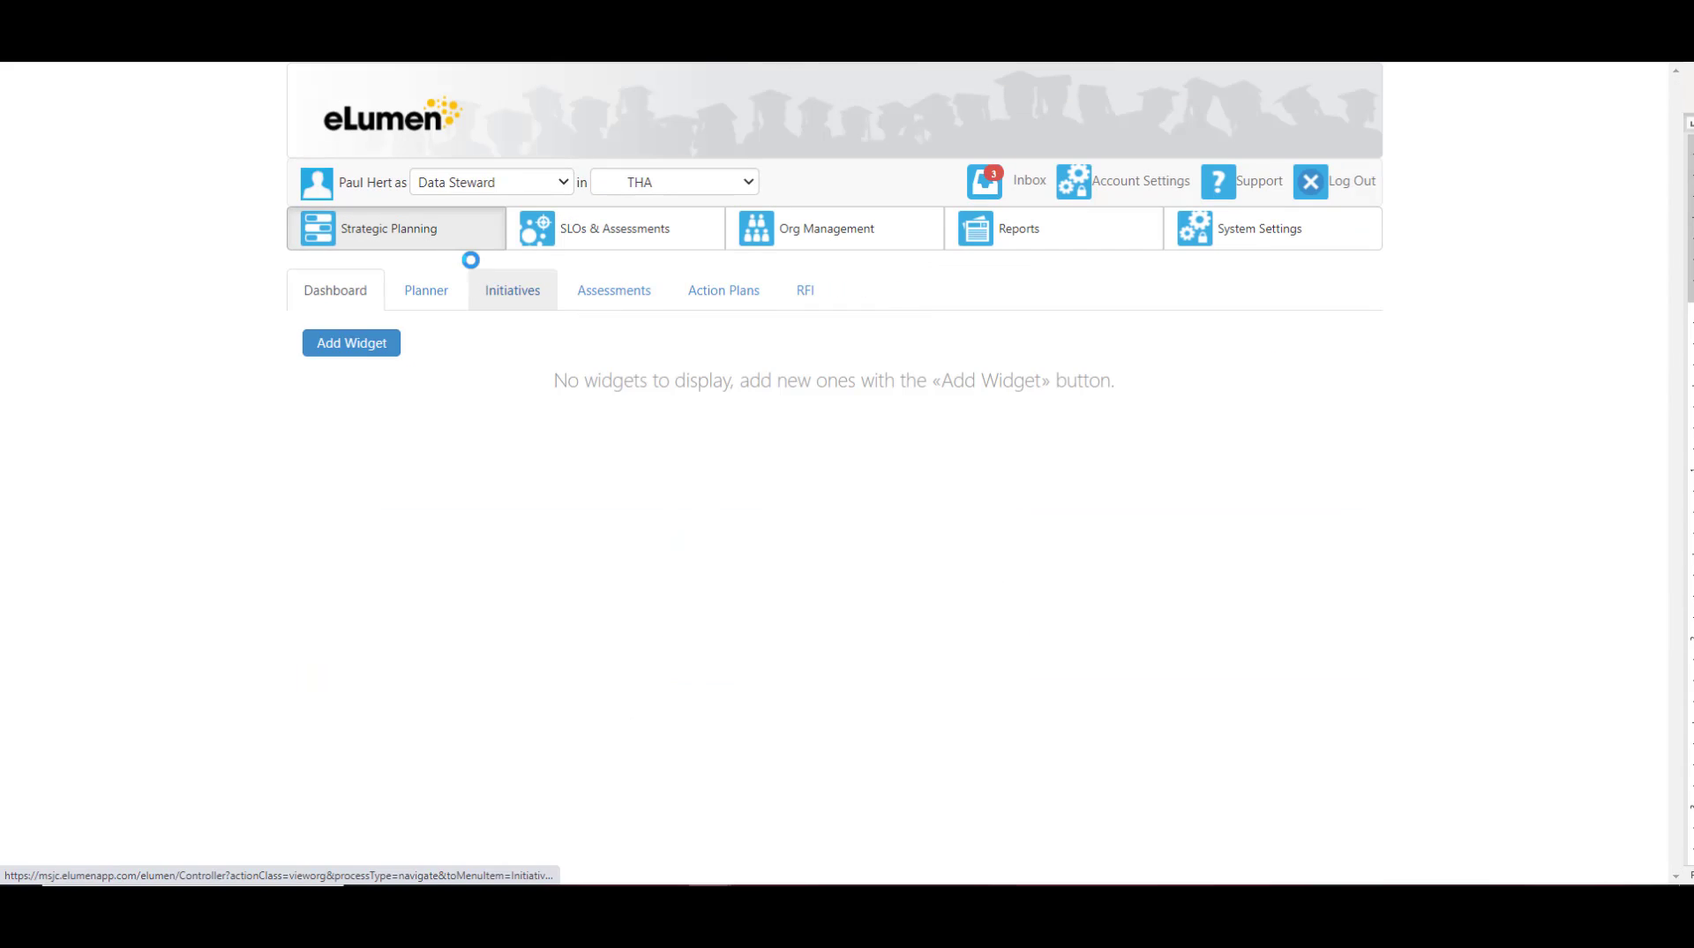
click(432, 300)
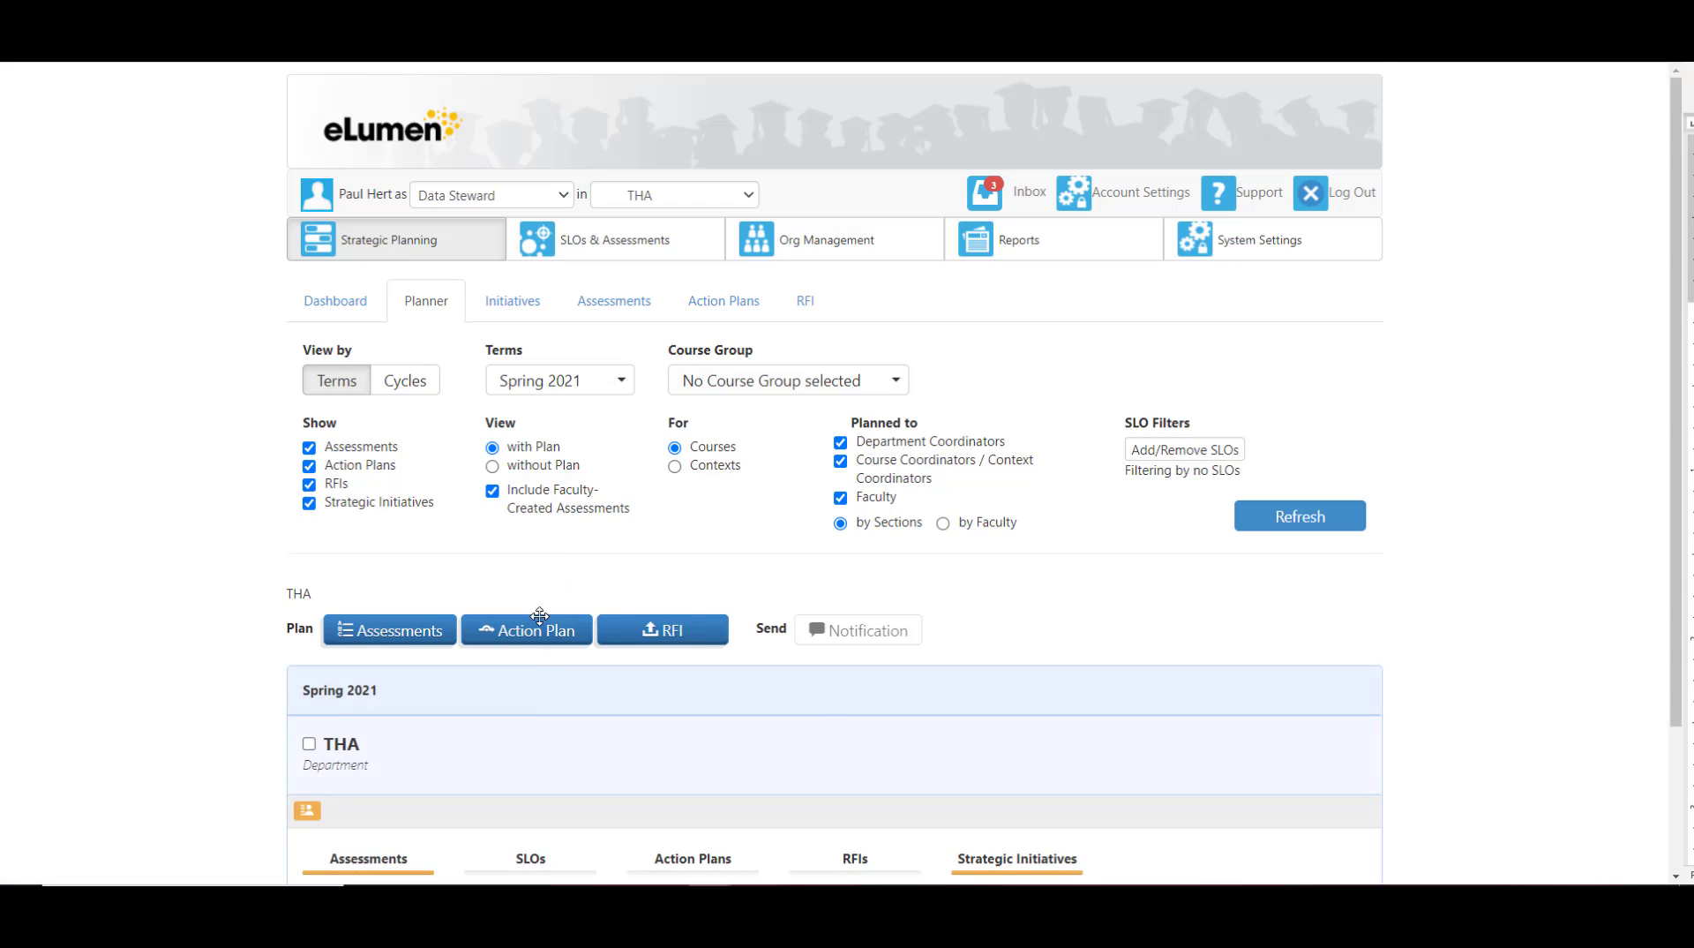
scroll(481, 693, down, 2)
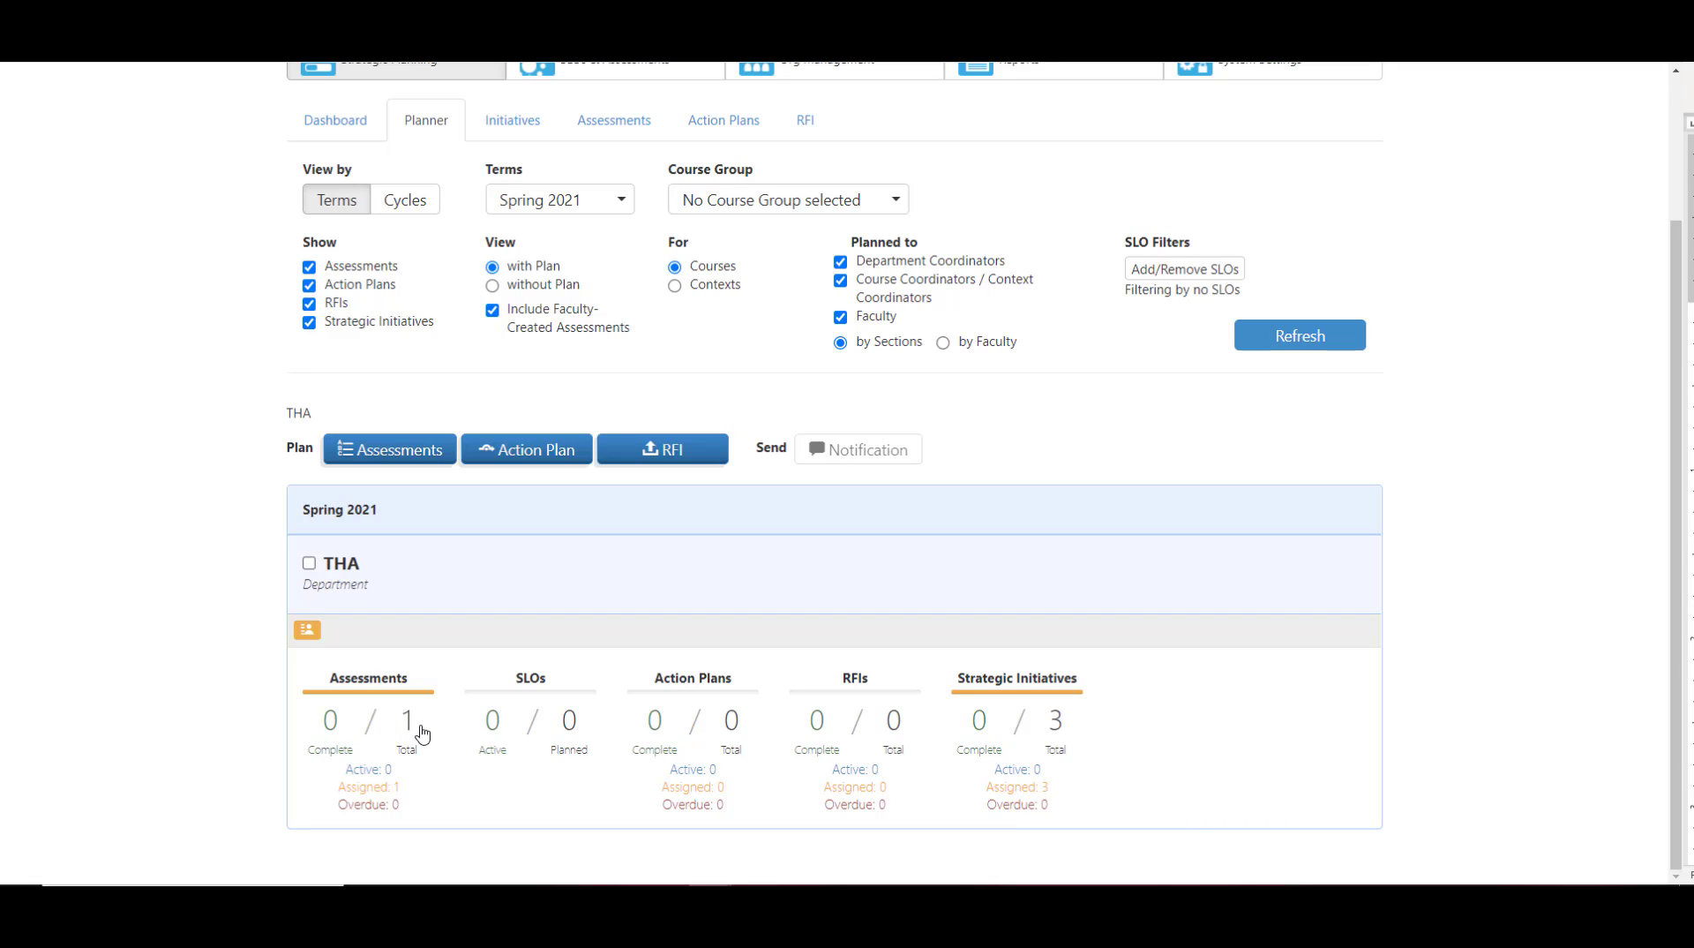
click(364, 702)
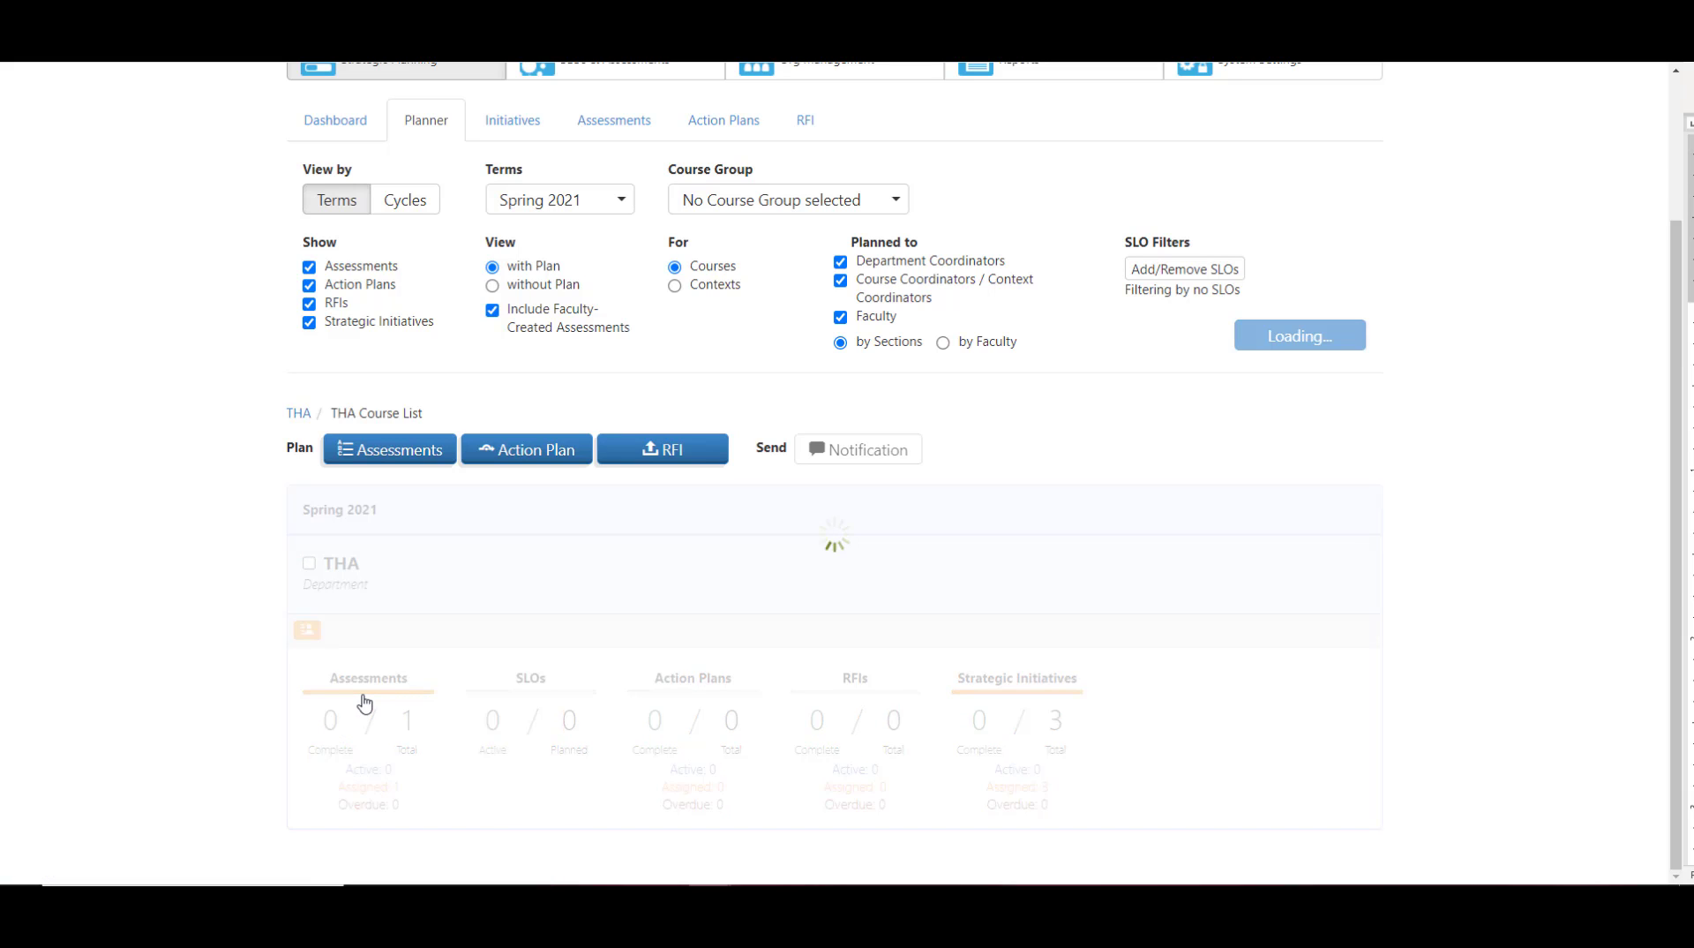
Find THA137 Intro to World Cinema in the planner's course list and open its planned assessments.
scroll(364, 701, down, 8)
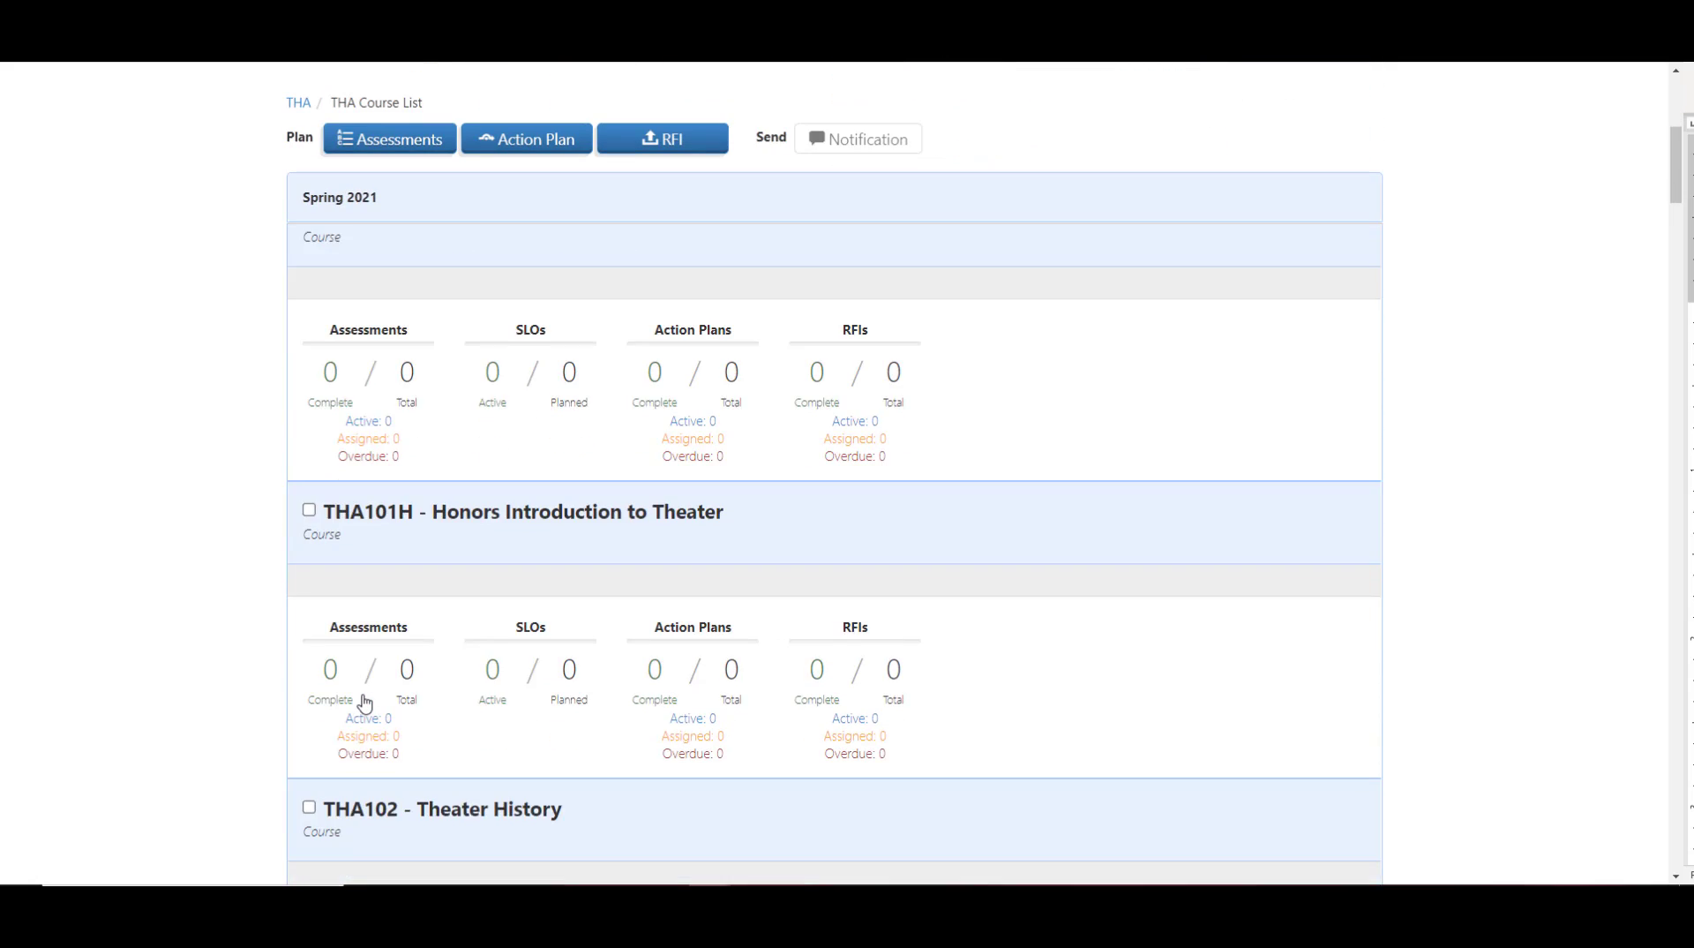
scroll(364, 701, down, 13)
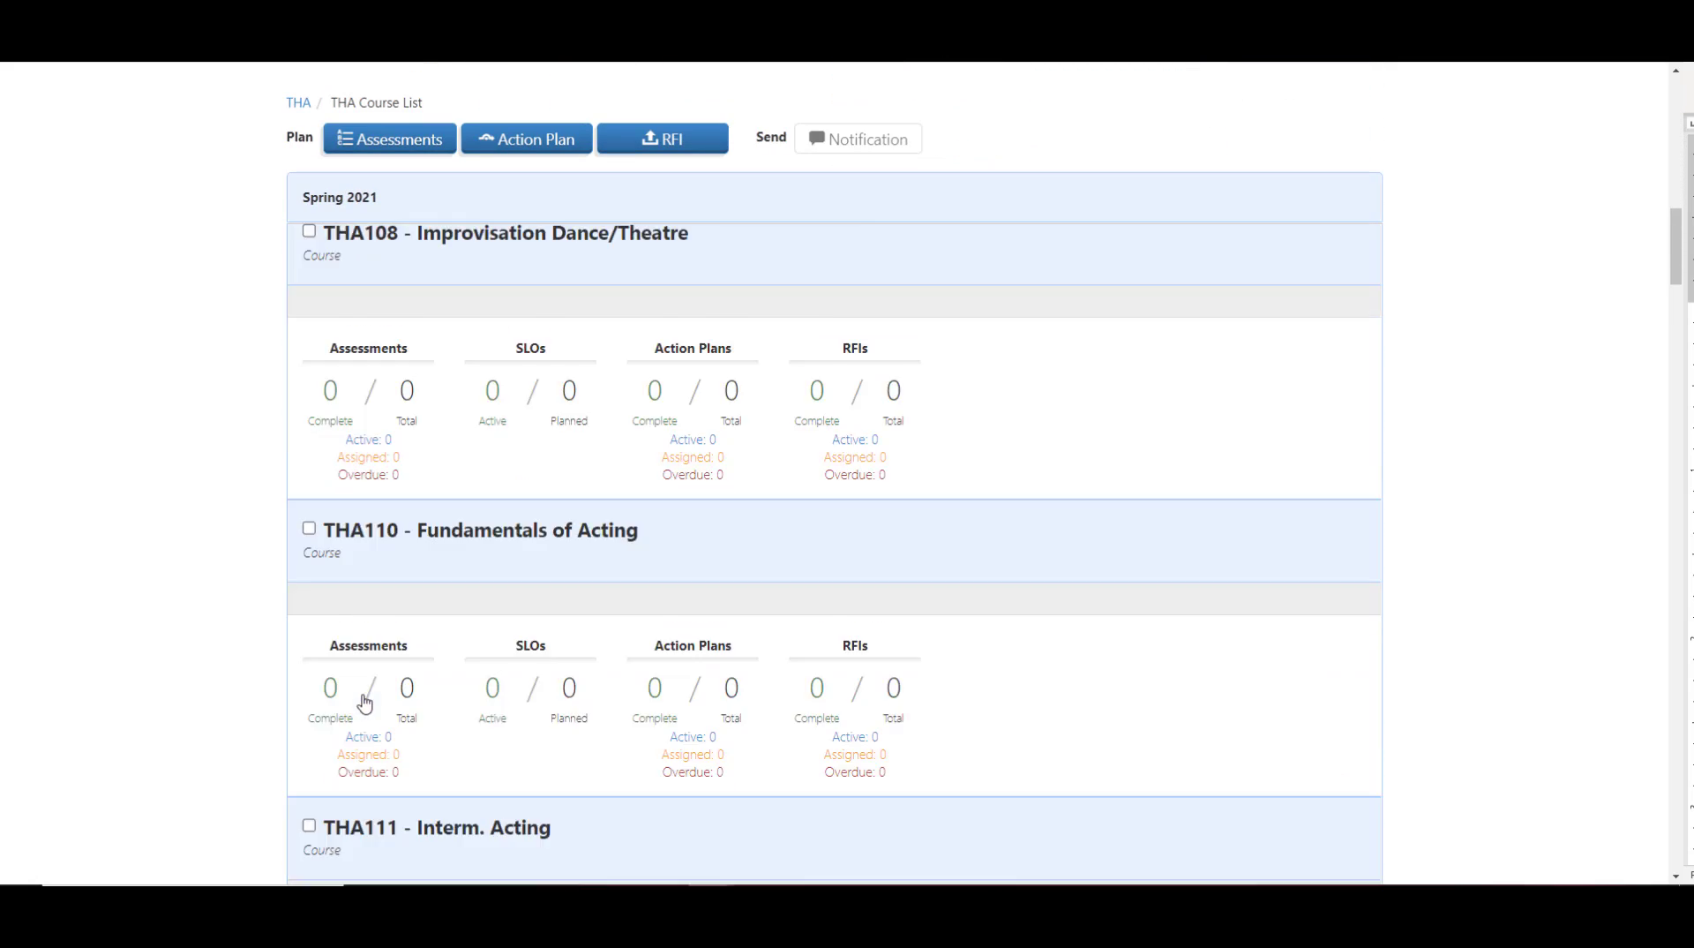
scroll(364, 702, down, 14)
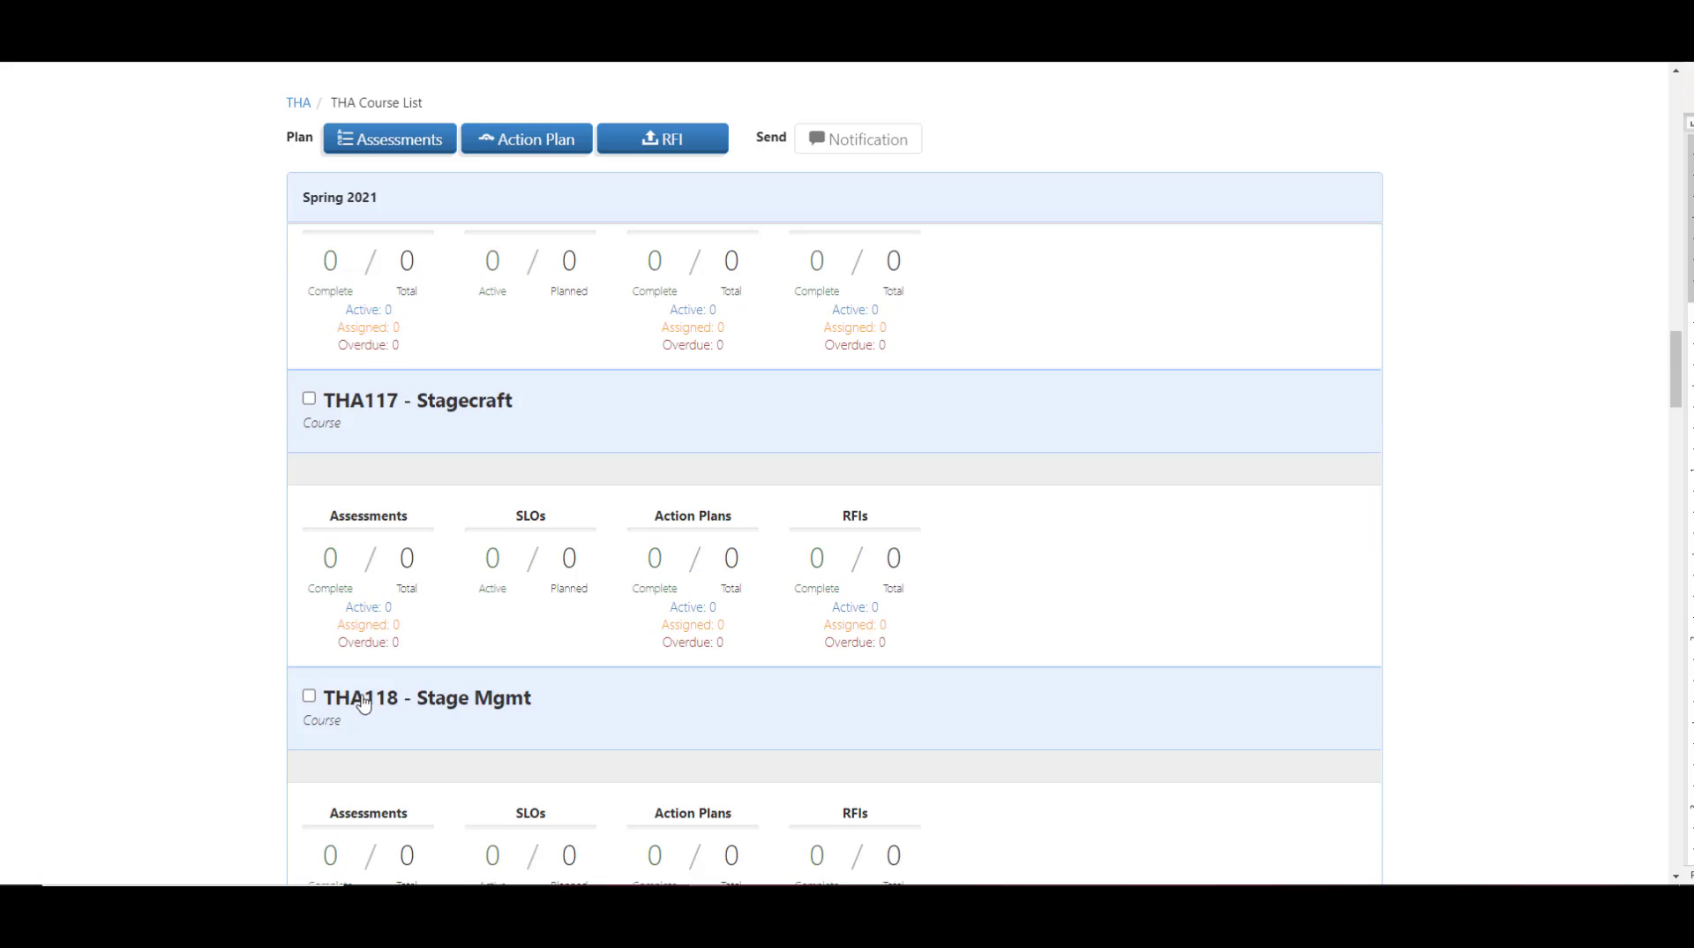
scroll(364, 702, down, 15)
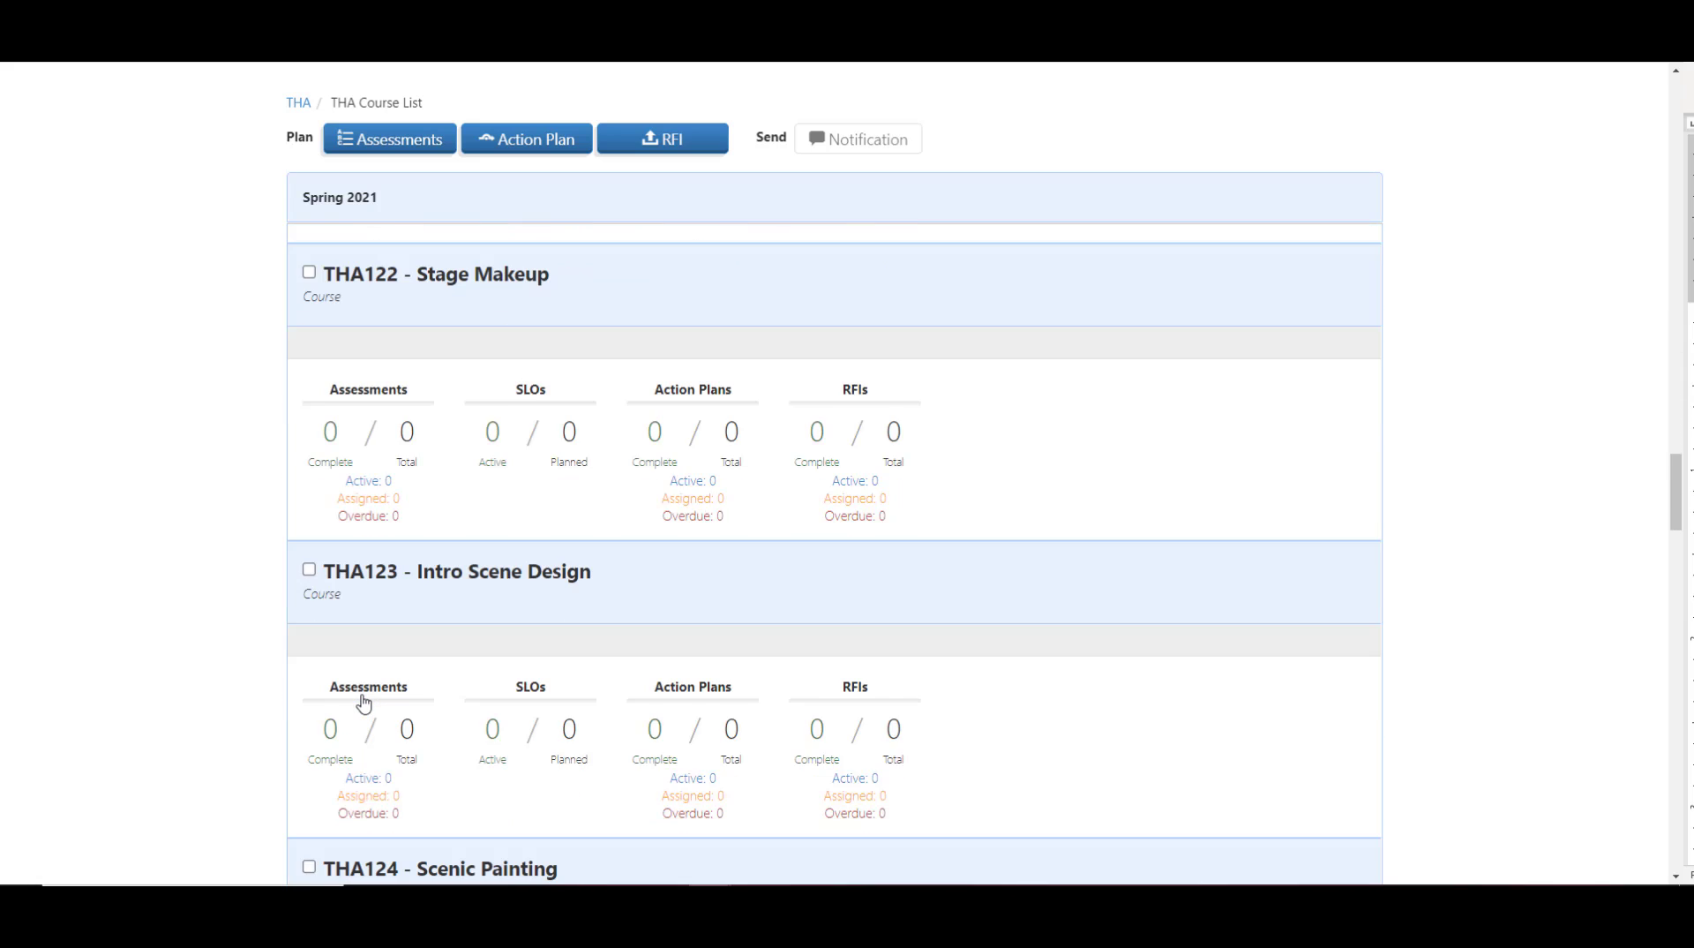
scroll(365, 703, down, 7)
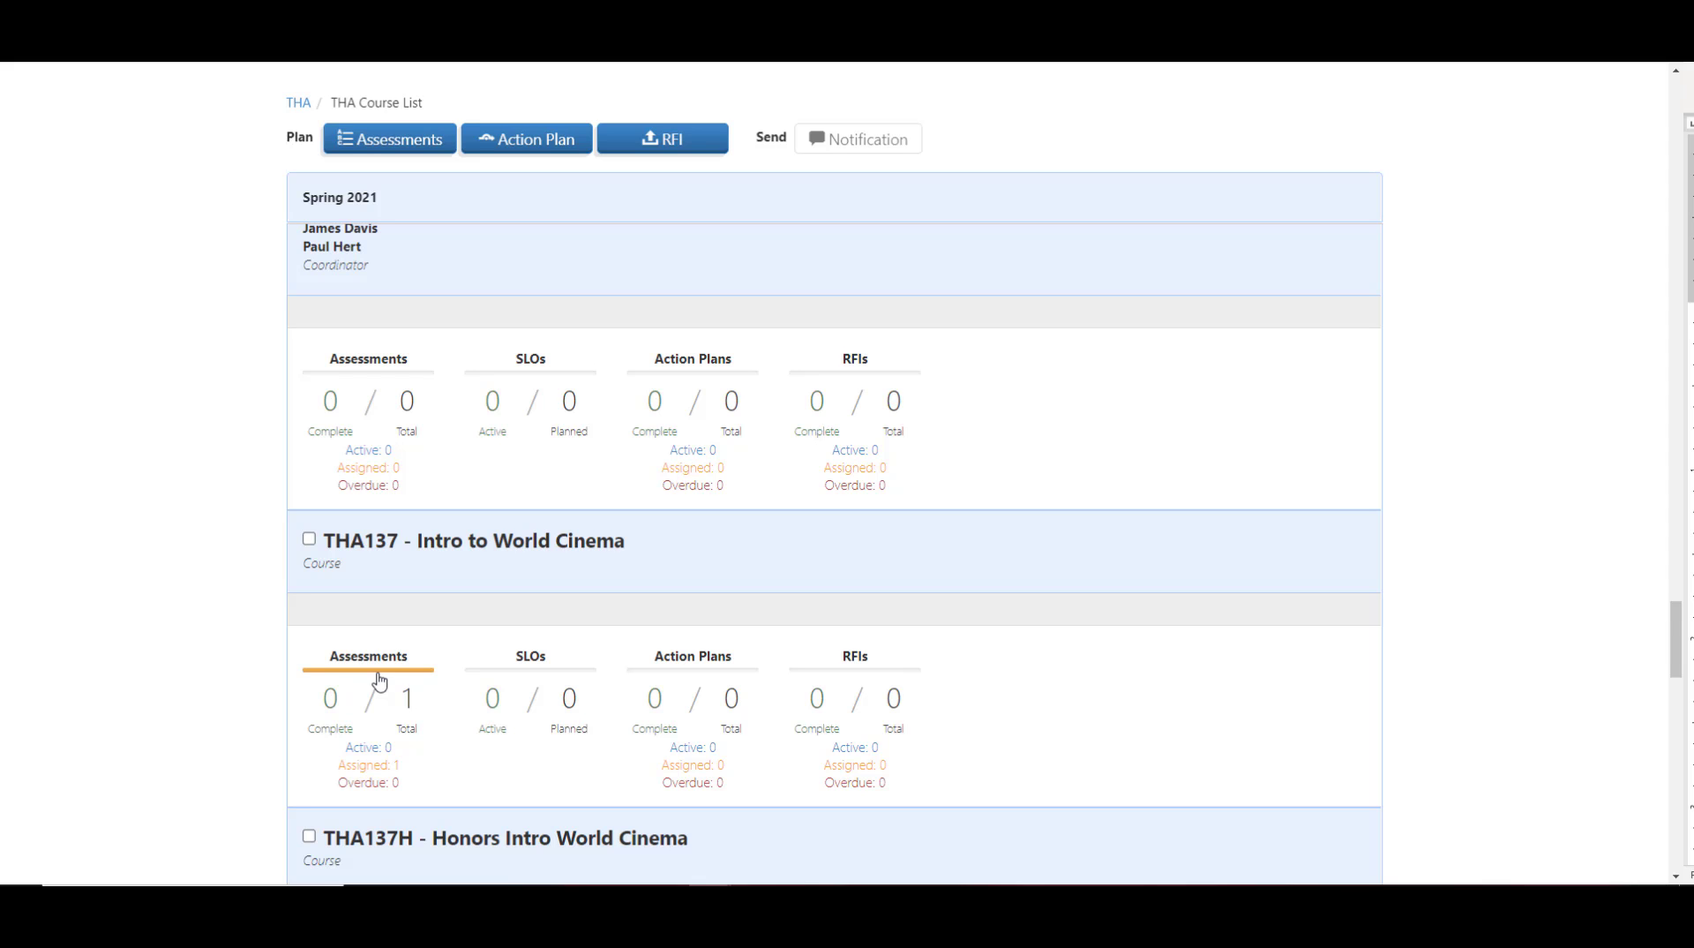
click(379, 678)
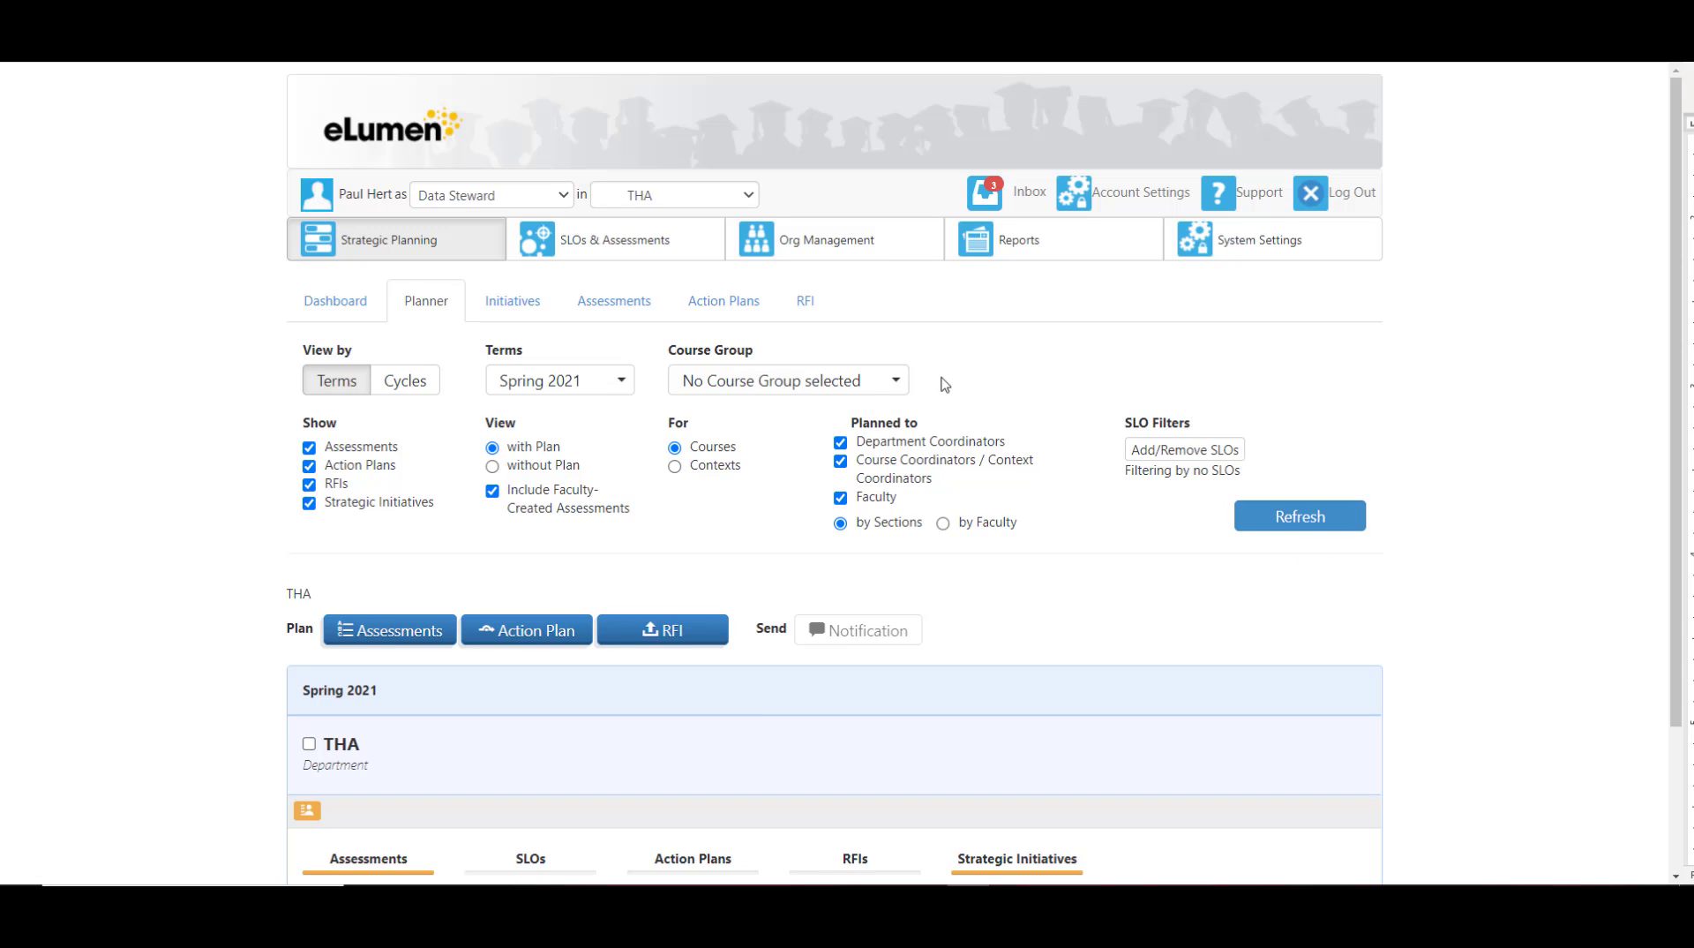
In Org Management, find section 4079 of THA137 Intro to World Cinema and view the scorecard of "THA 137 S21 CLOs 1,2,3 H".
click(874, 252)
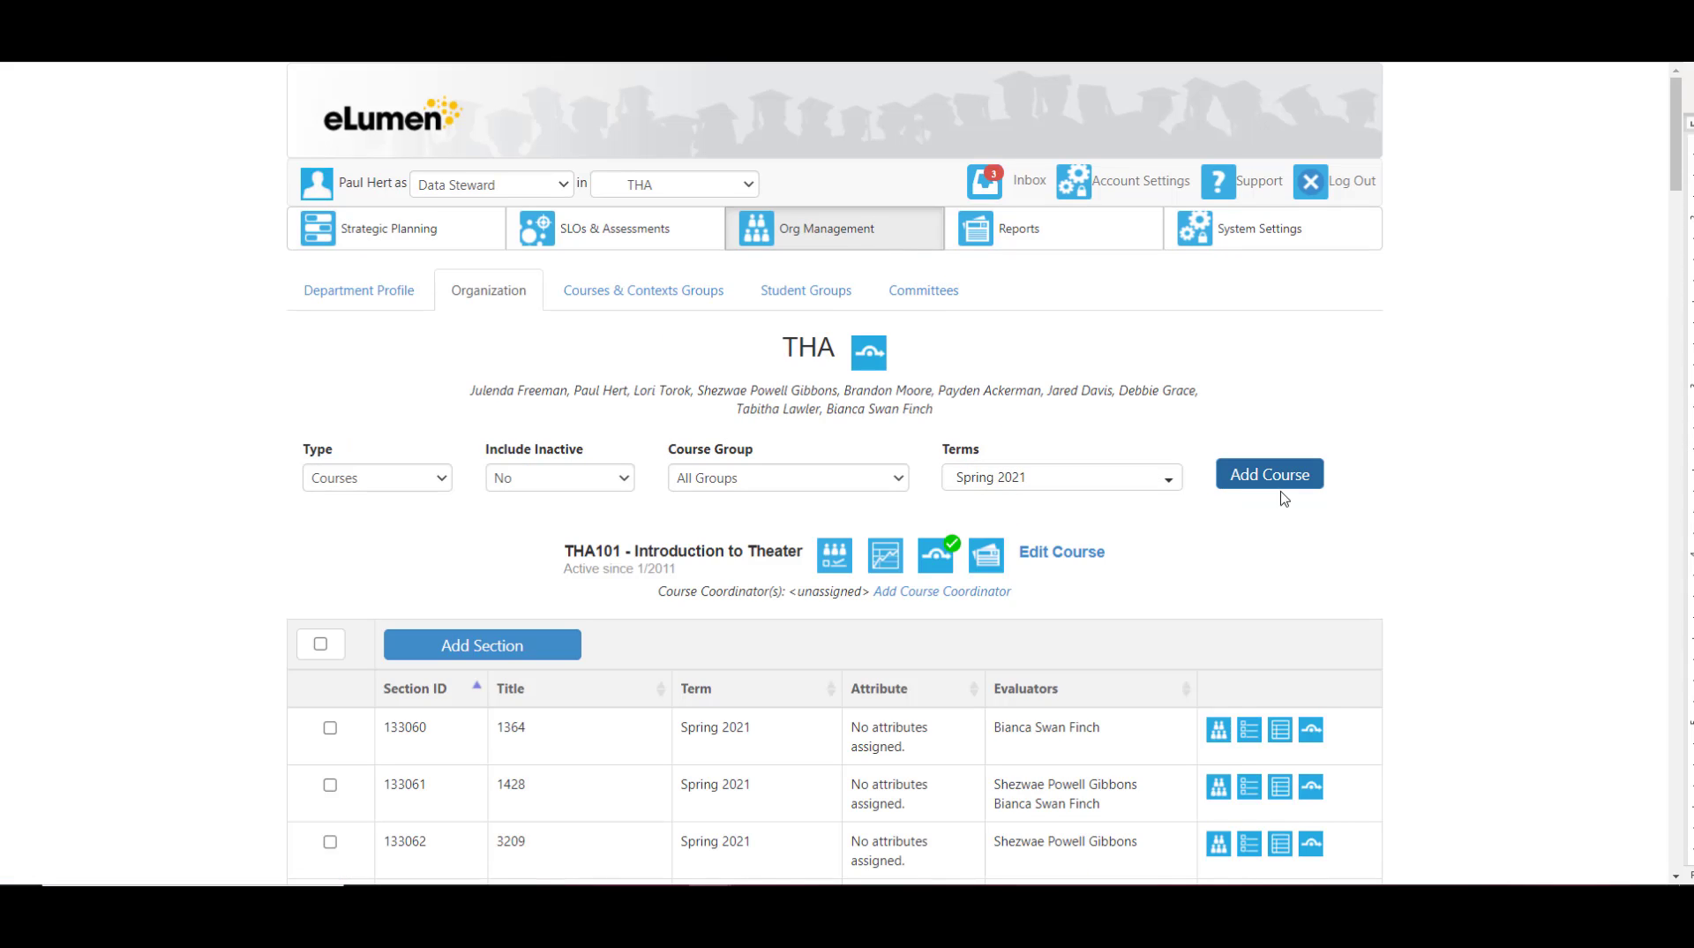
scroll(1375, 510, down, 10)
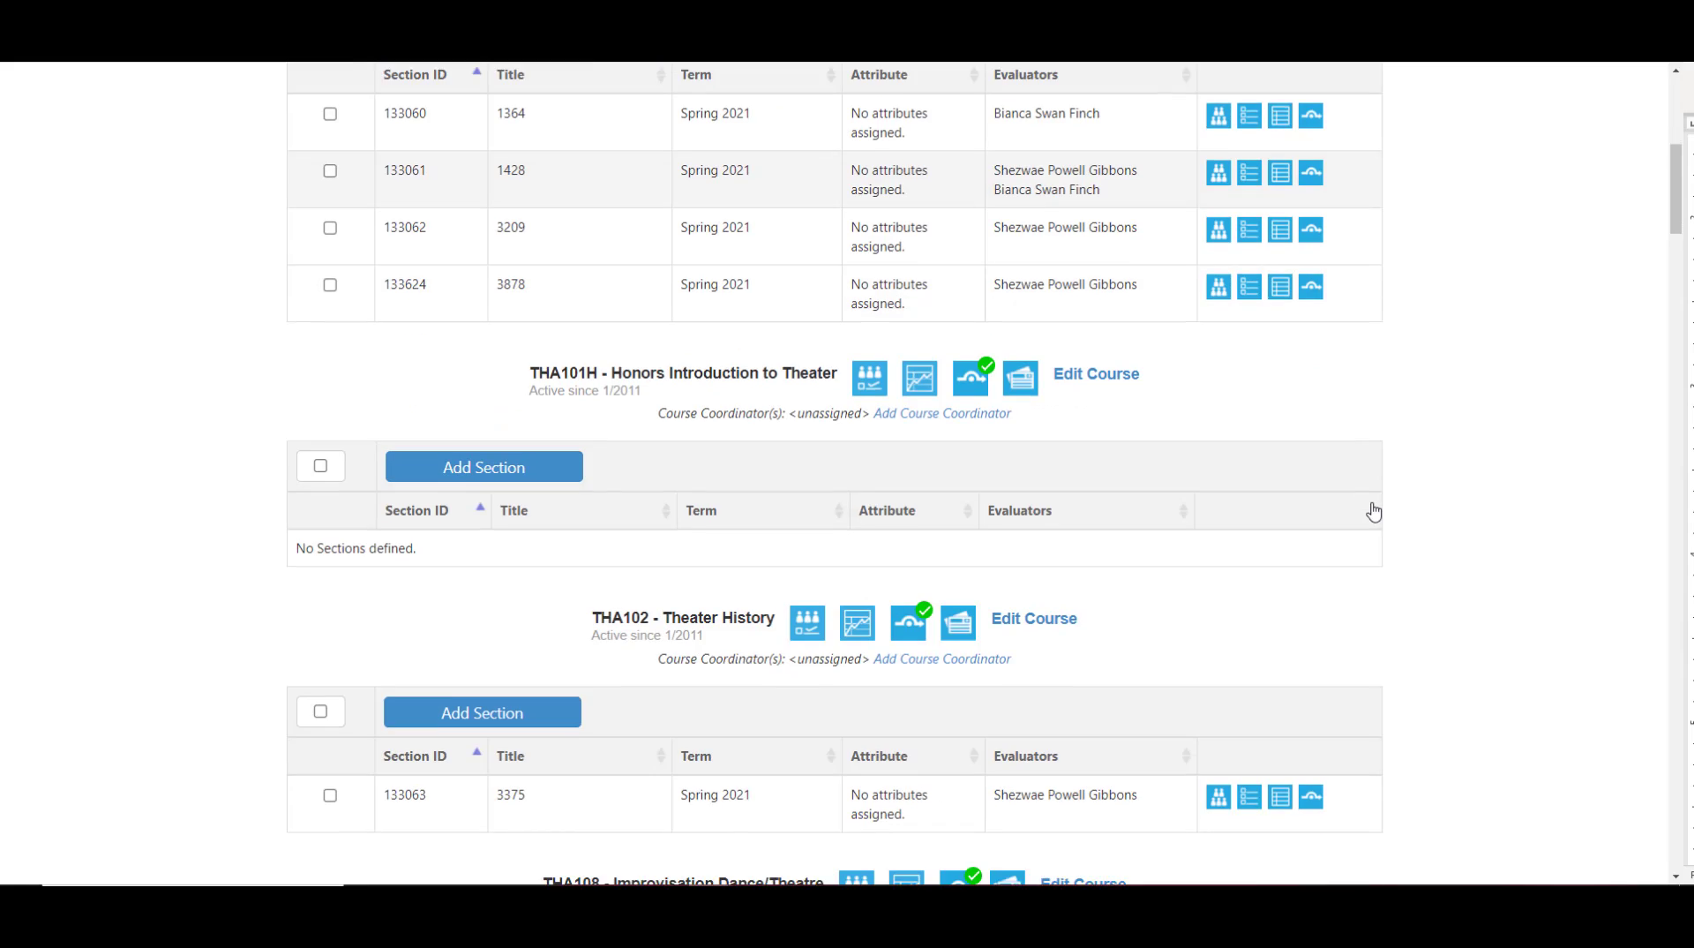
scroll(1374, 512, down, 10)
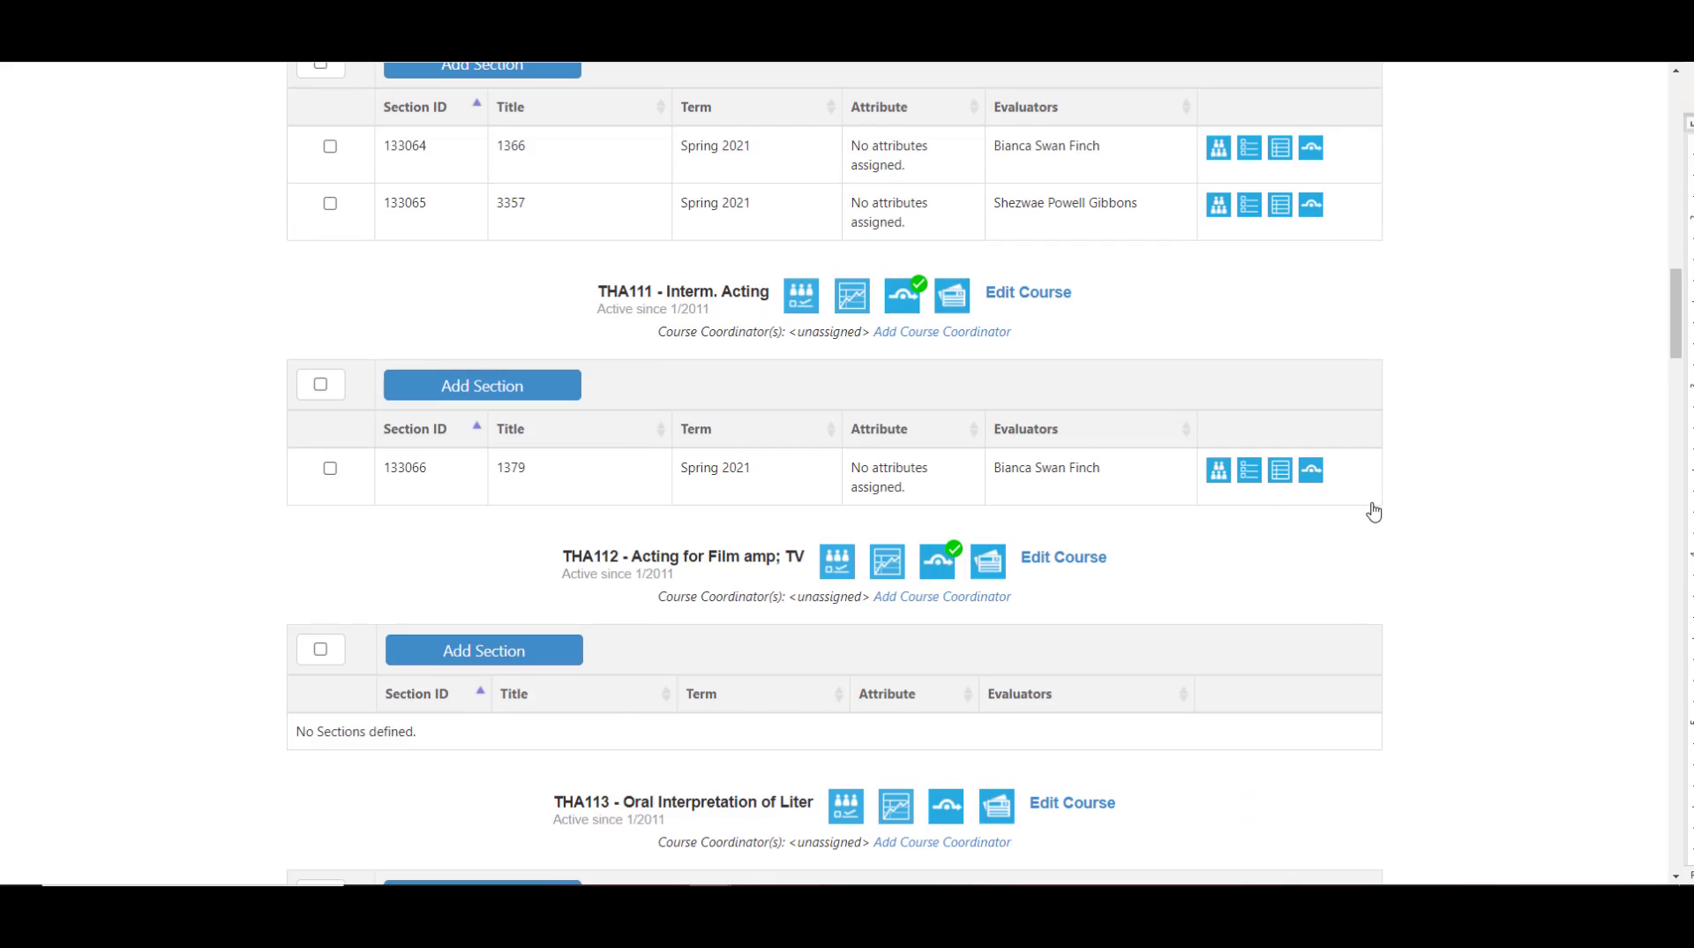
scroll(1375, 512, down, 10)
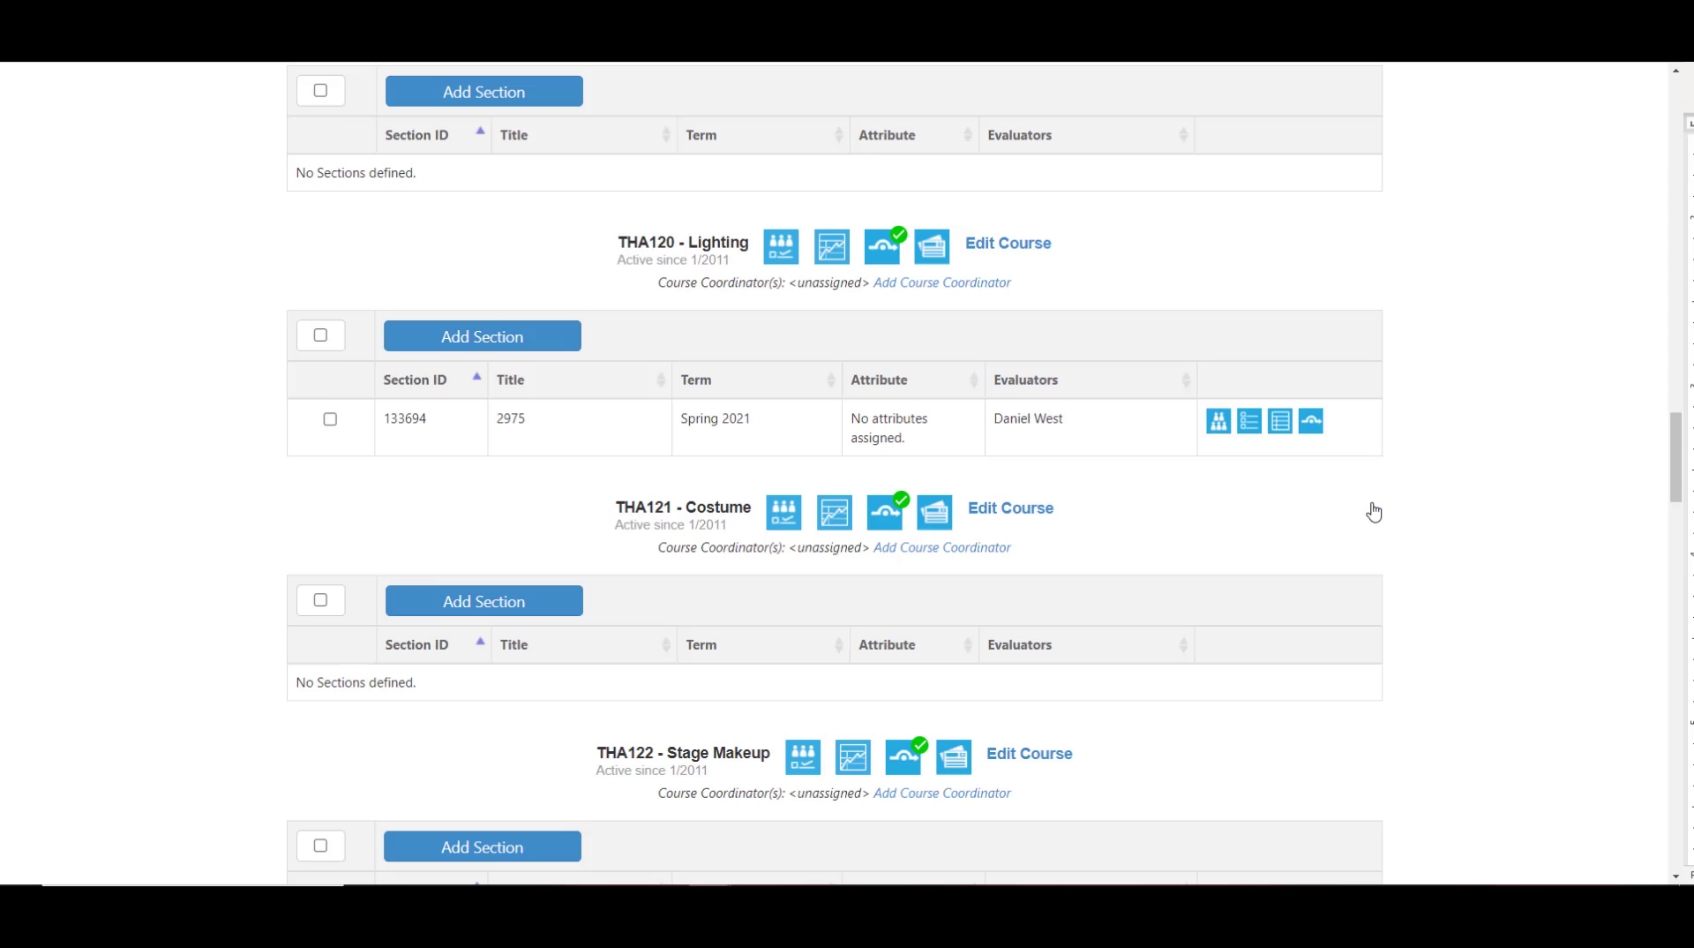
scroll(1375, 512, down, 10)
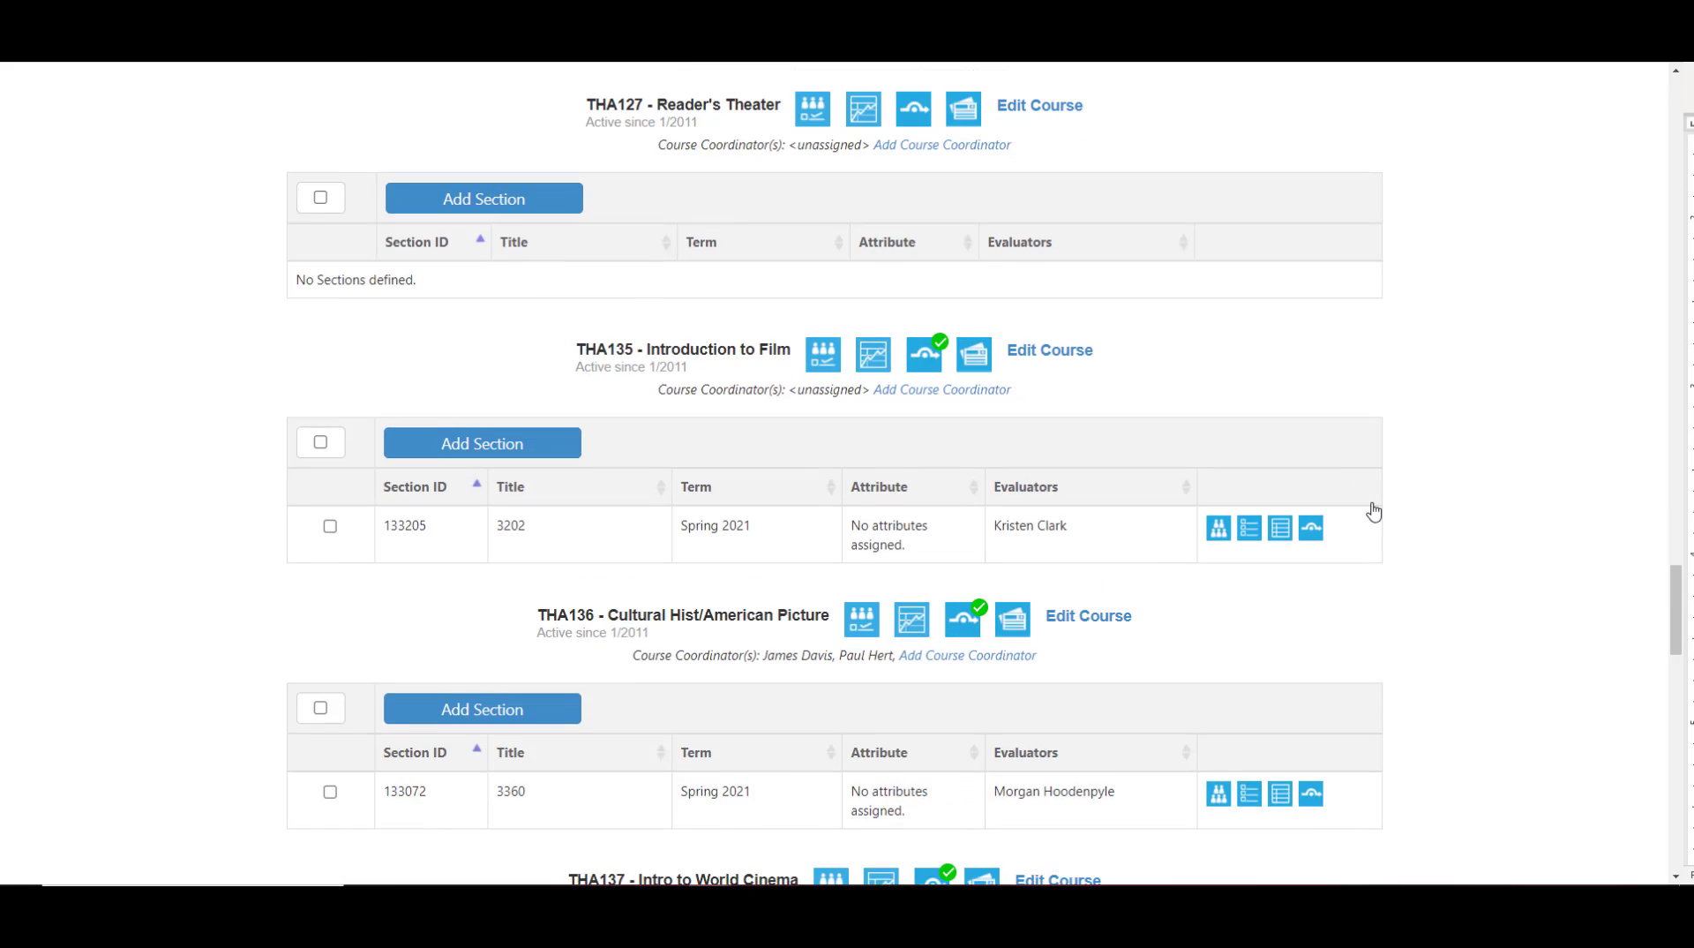
scroll(1374, 512, down, 3)
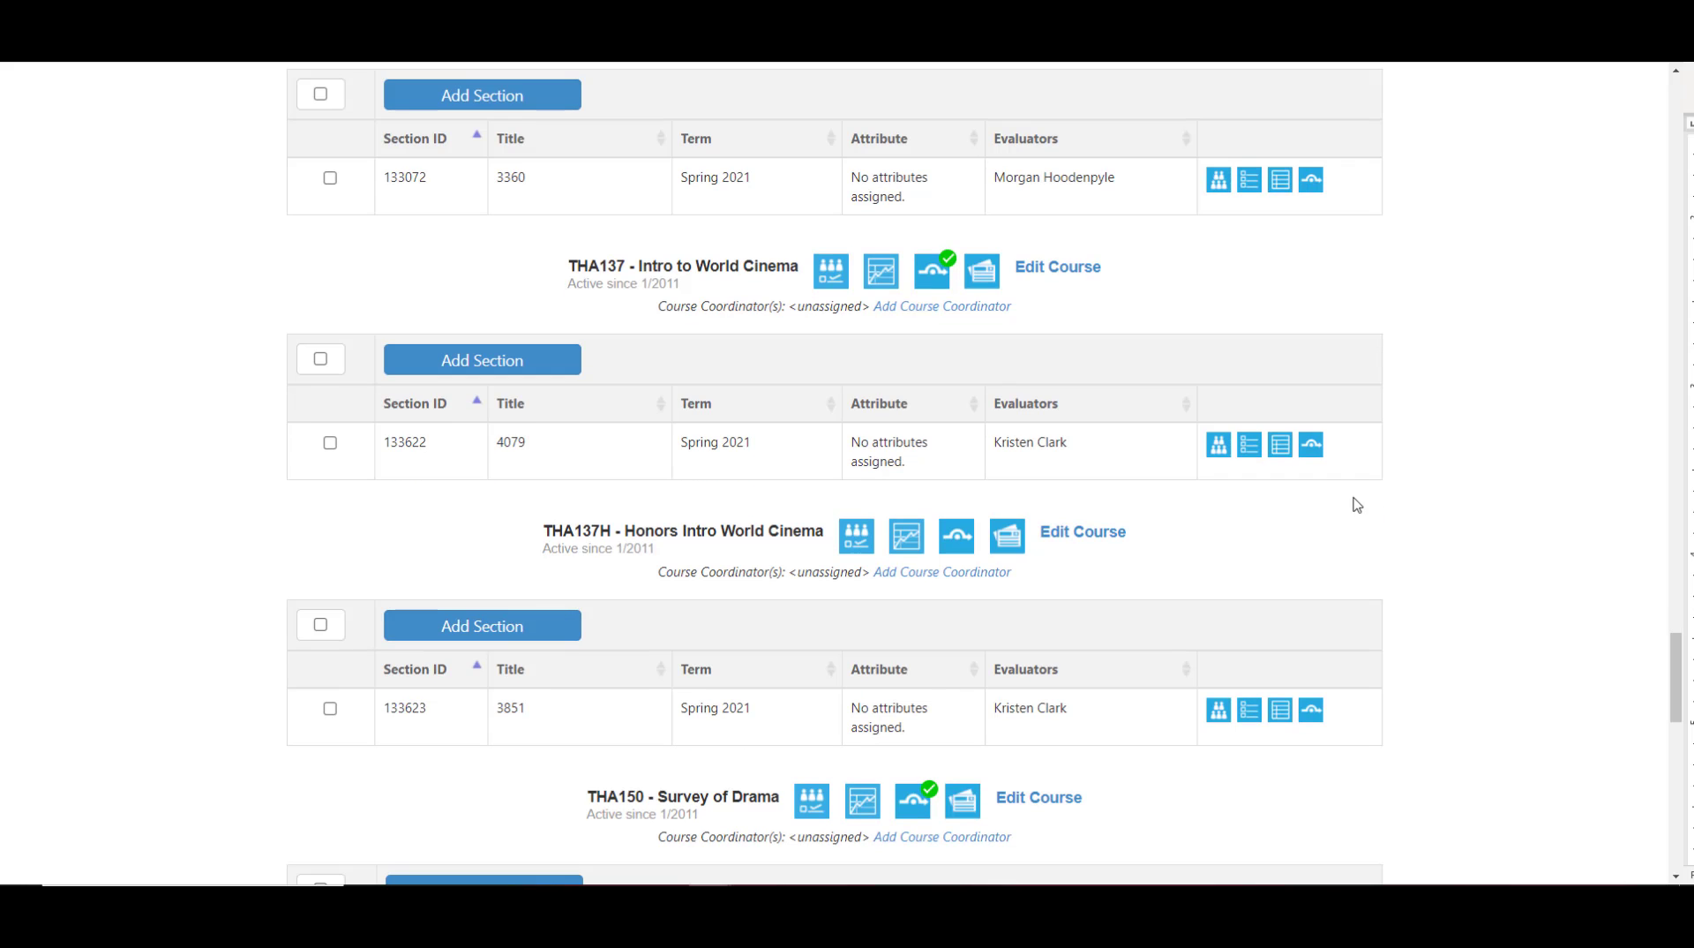
click(1247, 446)
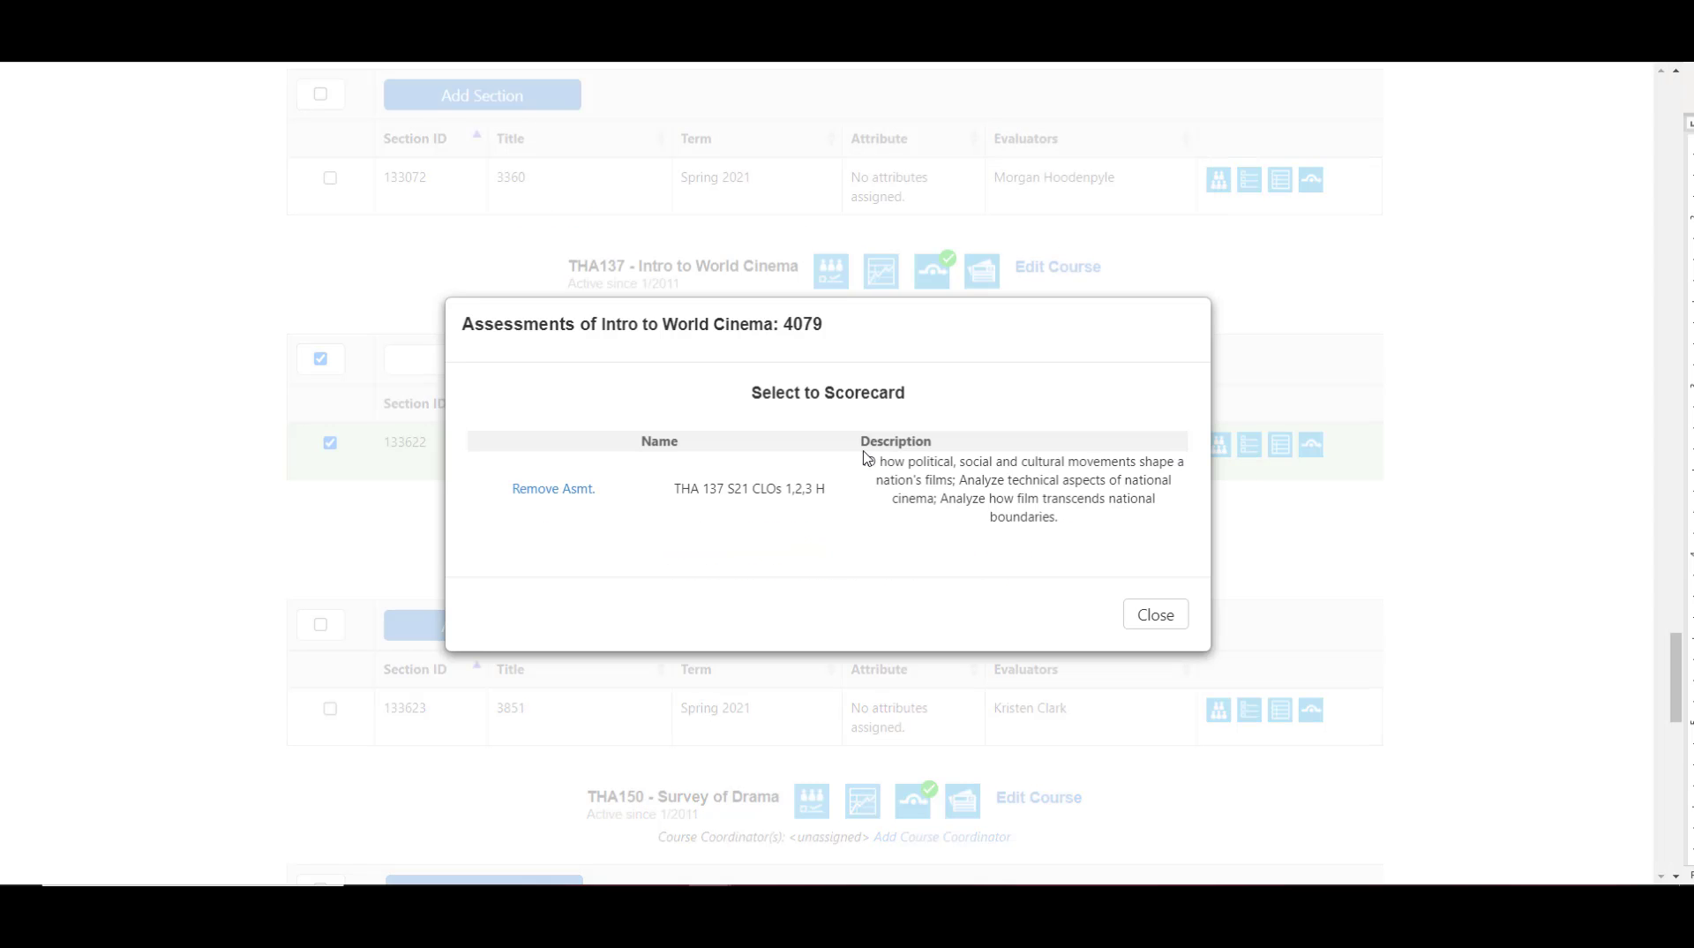
click(756, 497)
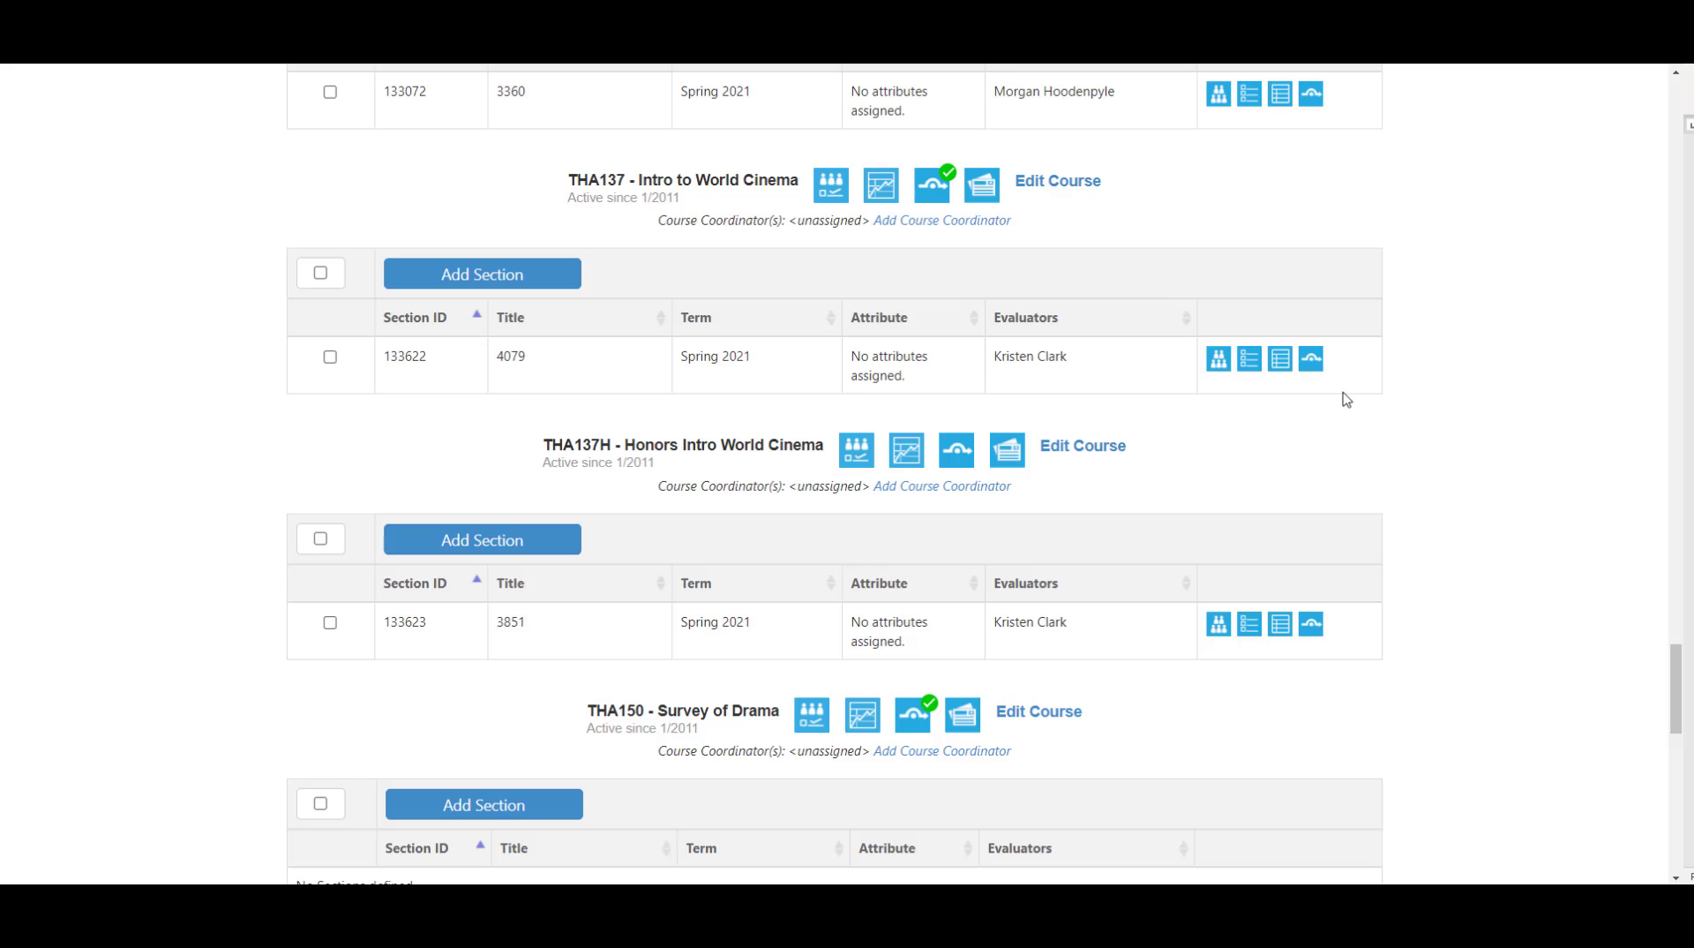
Open the rubric view of "THA 137 S21 CLOs 1,2,3 H" for THA137 section 4079.
click(1281, 362)
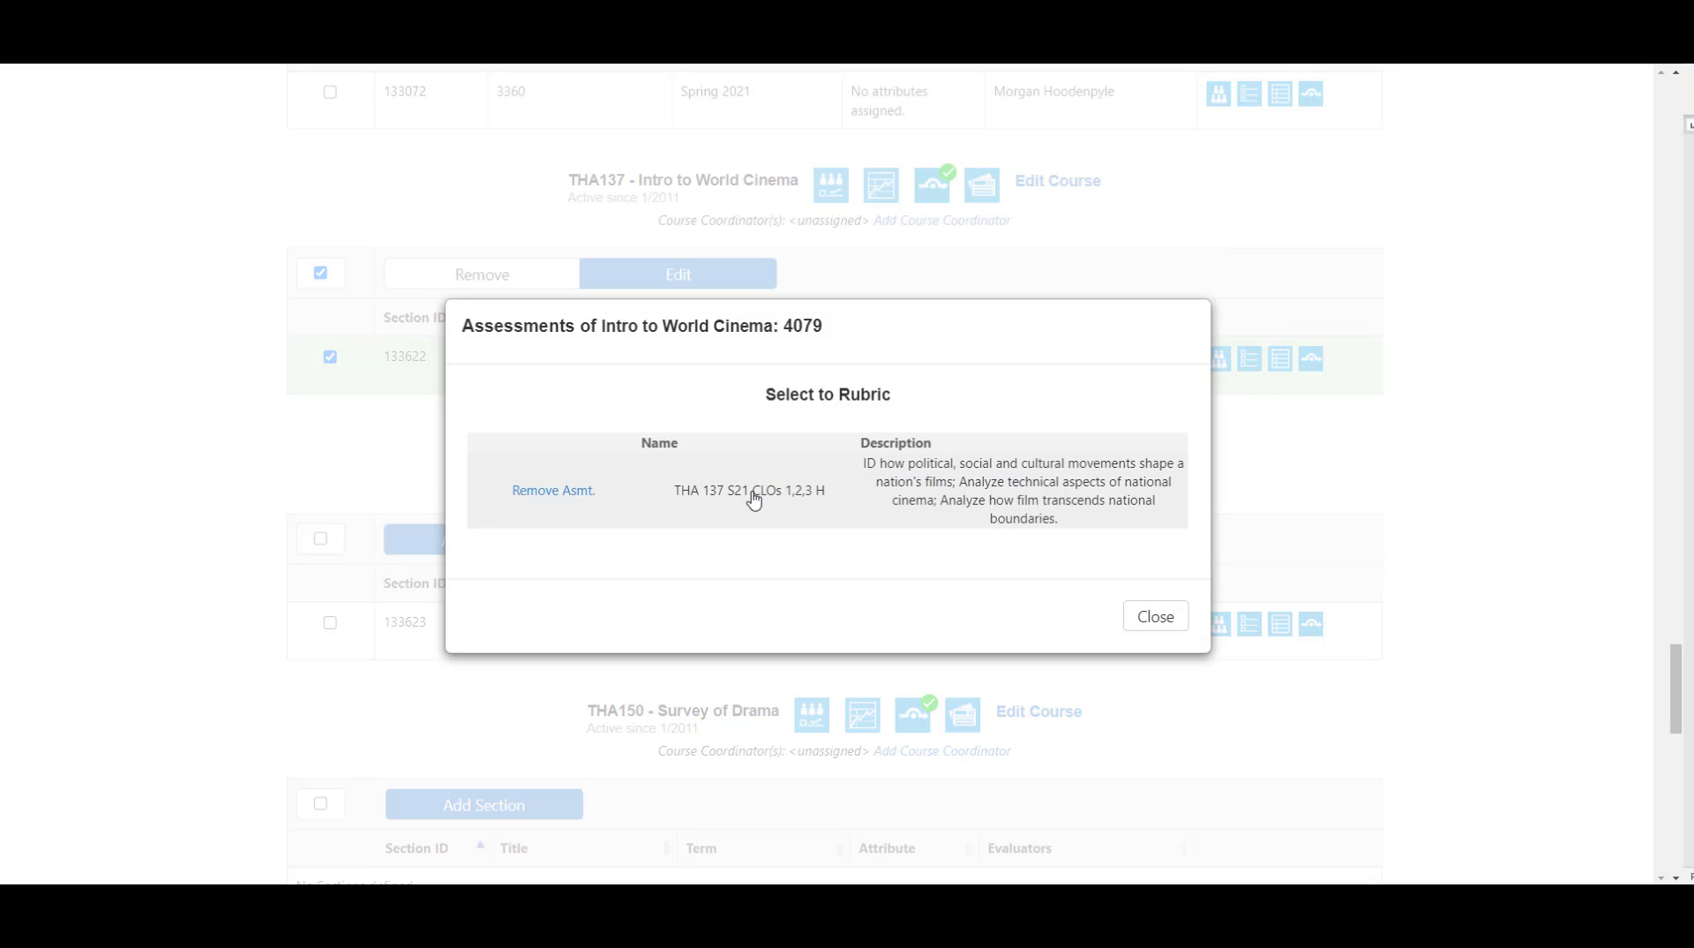
click(753, 499)
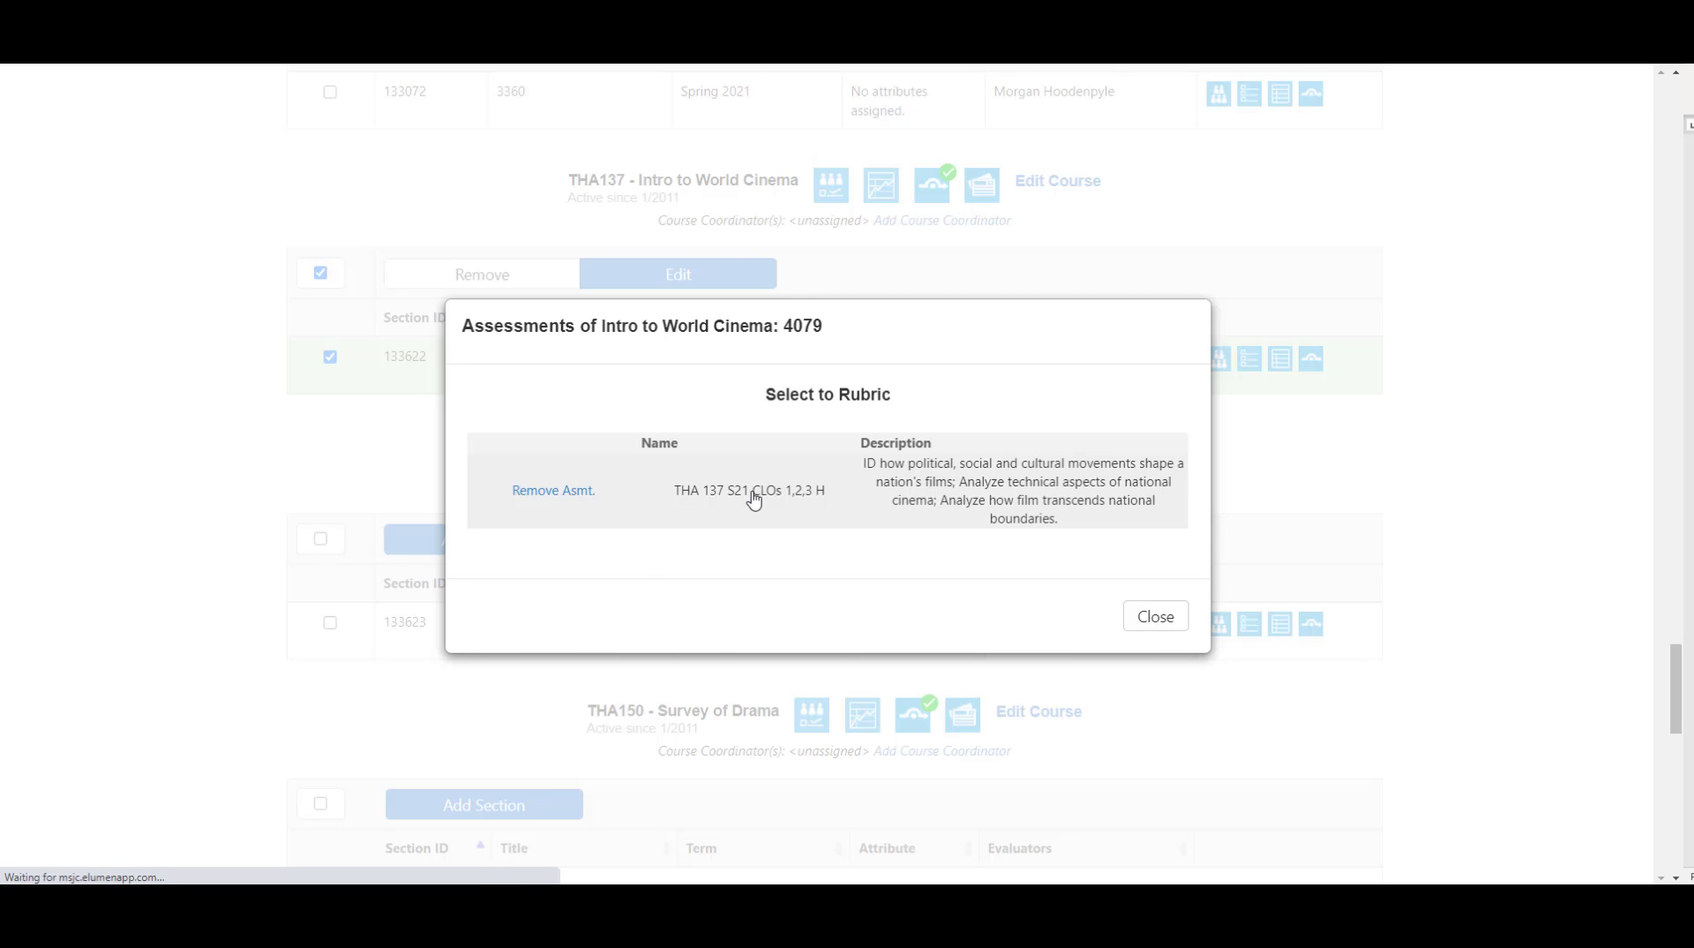